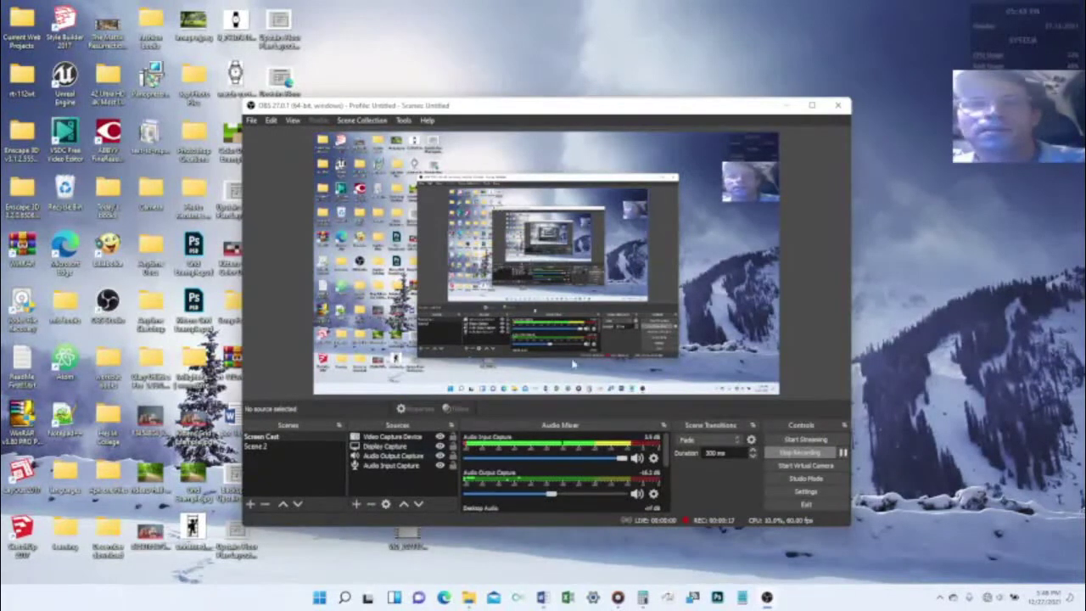
# Step: Minimize the OBS Studio window so the Windows desktop shows
pyautogui.click(786, 106)
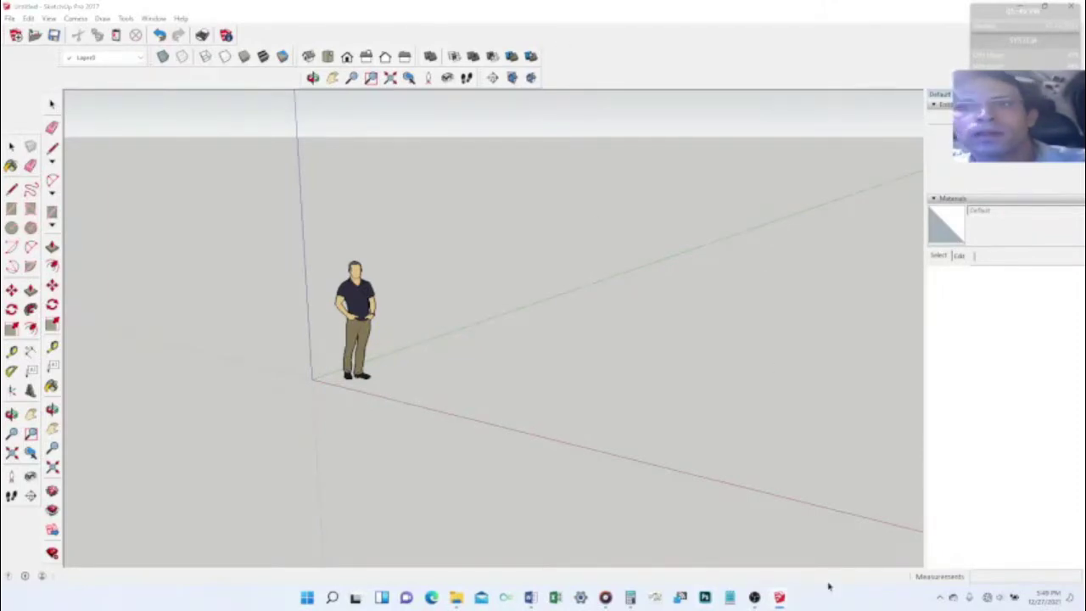
# Step: Close the Enscape 'How To Get Started' welcome dialog
pyautogui.moveTo(723, 492)
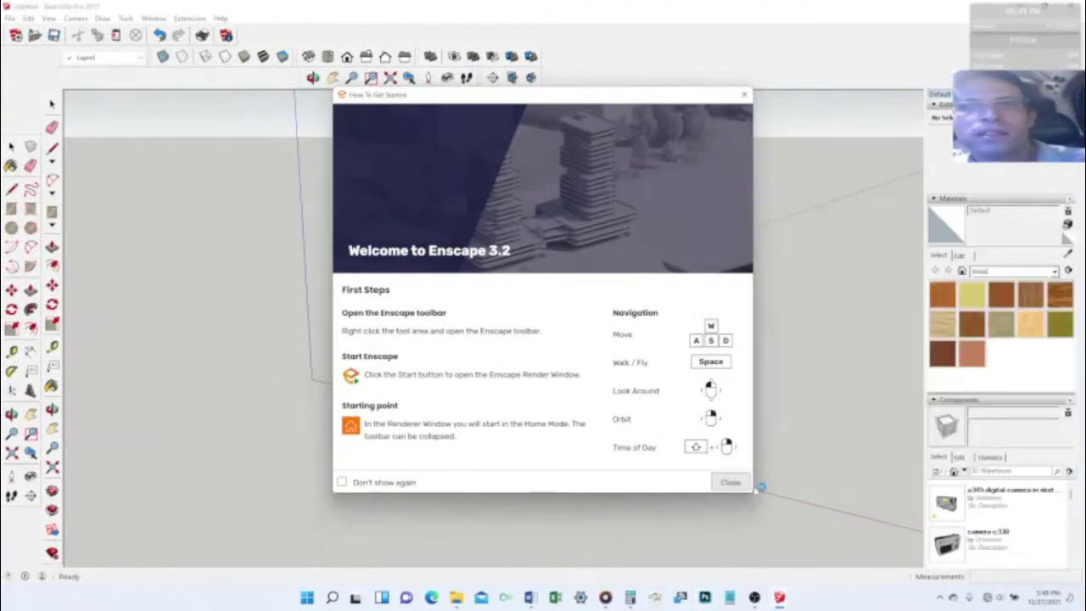
pyautogui.click(730, 482)
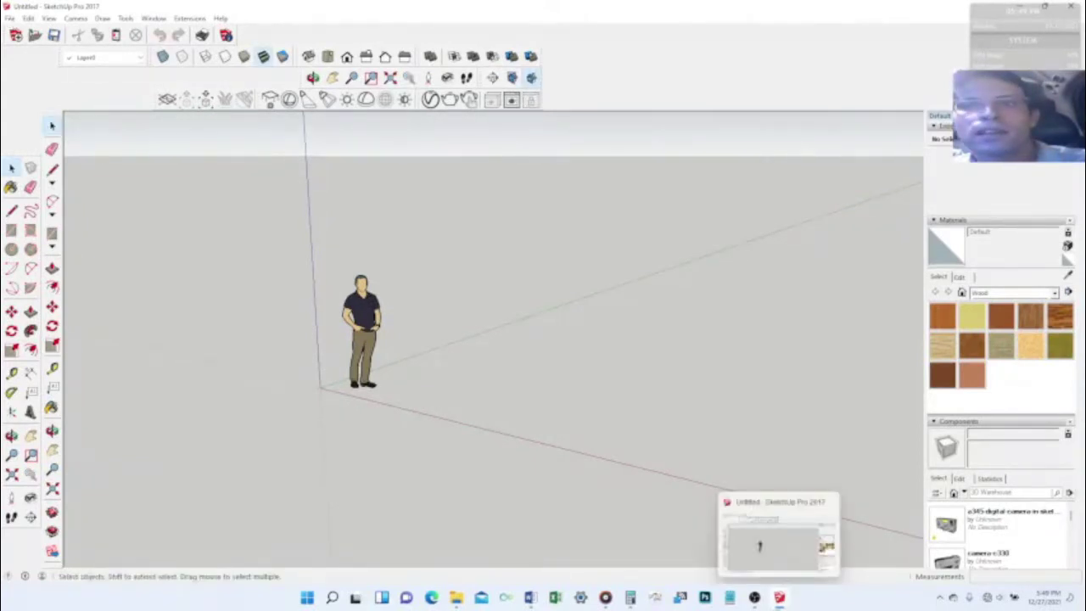
# Step: Open the Upstairs.skp model from the Documents folder
pyautogui.click(11, 17)
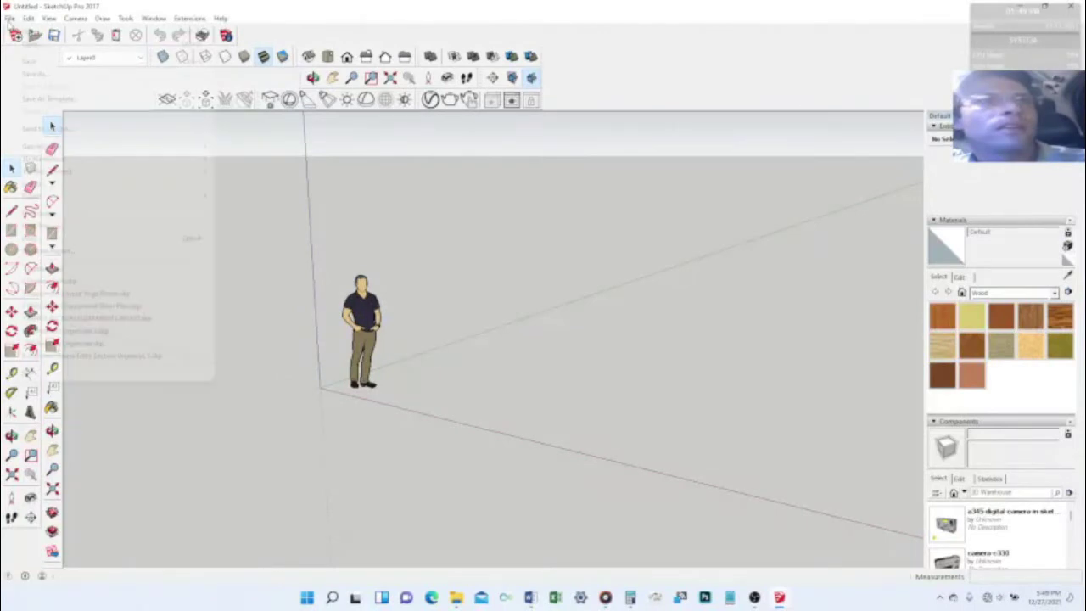
pyautogui.click(80, 45)
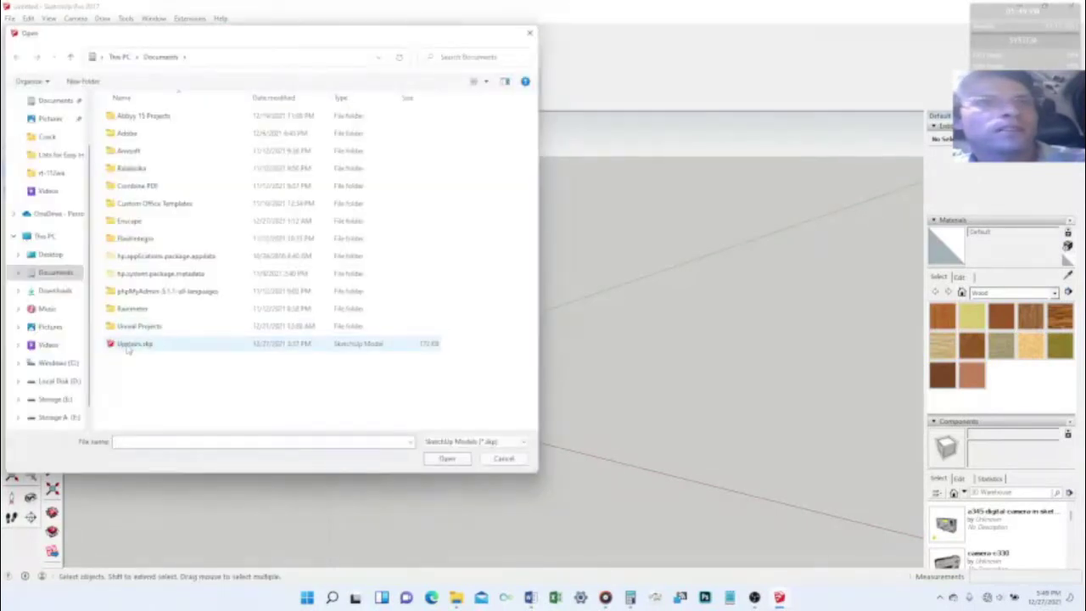
pyautogui.click(127, 345)
pyautogui.click(442, 459)
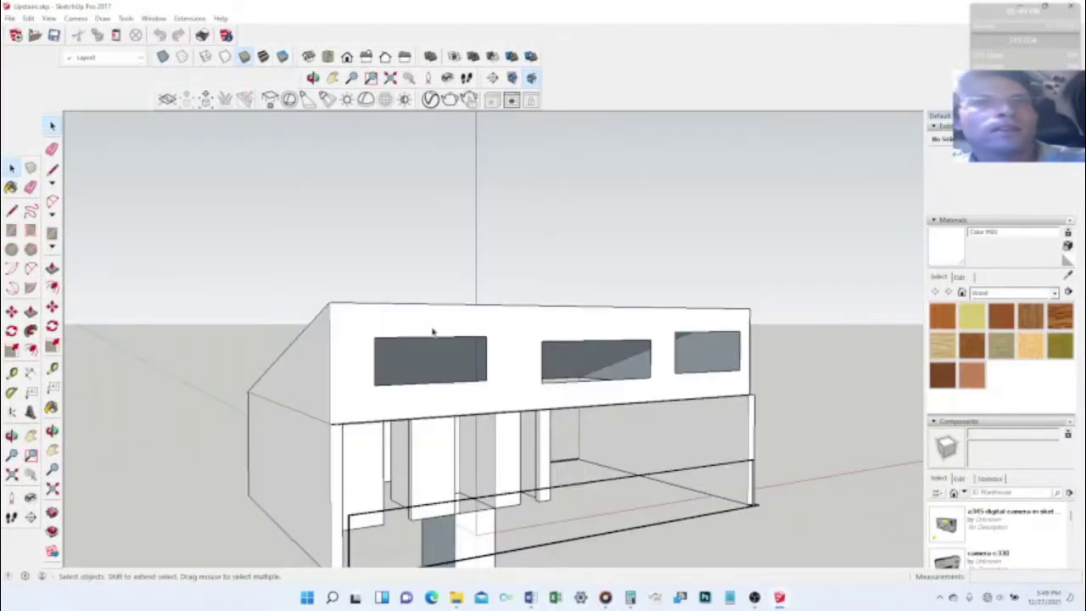
# Step: Orbit and zoom around the house to inspect its underside and corners
pyautogui.moveTo(477, 382); pyautogui.dragTo(237, 416, button='middle')
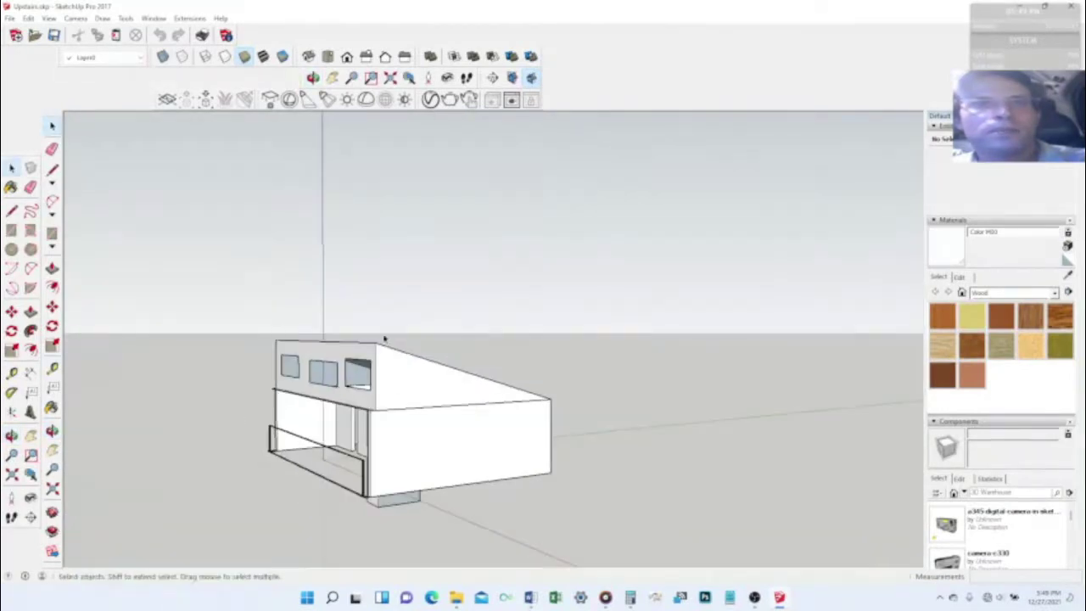
pyautogui.moveTo(335, 415); pyautogui.dragTo(789, 451, button='middle')
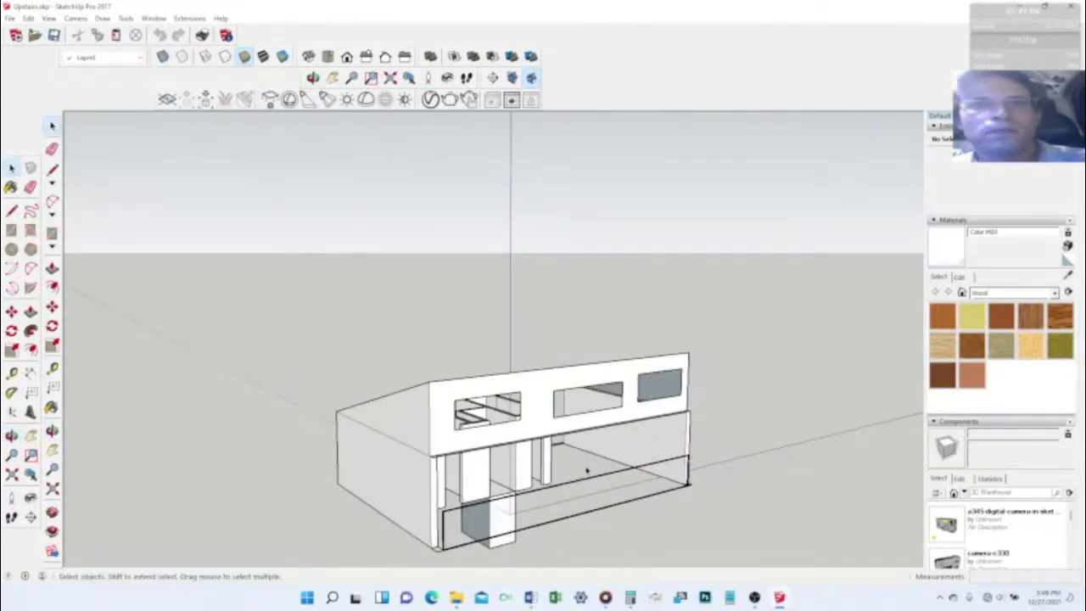
pyautogui.moveTo(585, 468); pyautogui.dragTo(399, 526, button='middle')
pyautogui.moveTo(548, 368); pyautogui.dragTo(436, 407, button='middle')
pyautogui.scroll(4, 537, 462)
pyautogui.scroll(5, 538, 461)
pyautogui.press('space')
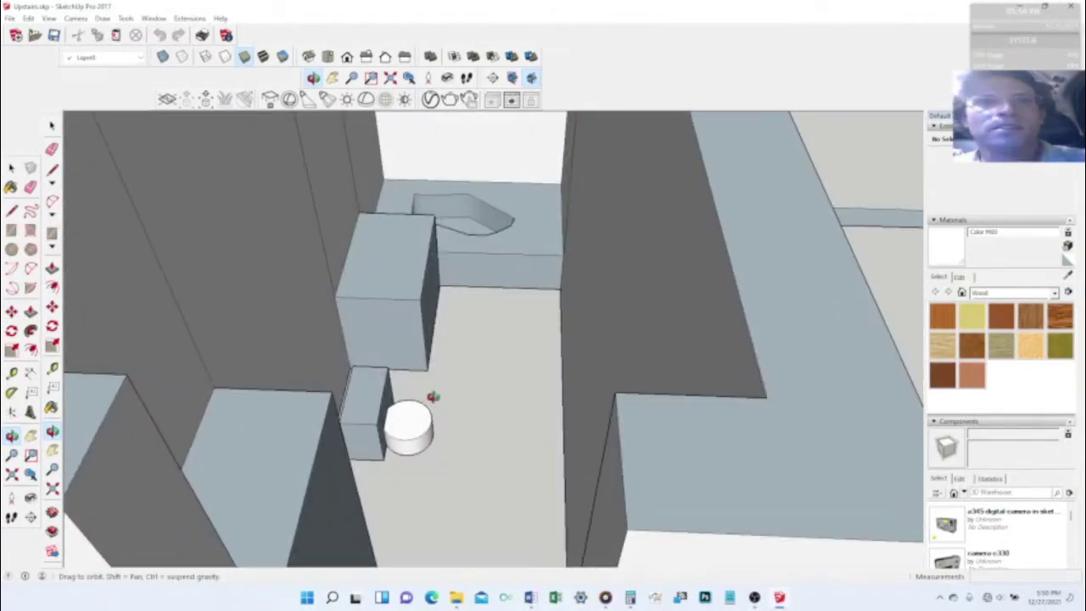
pyautogui.scroll(3, 432, 395)
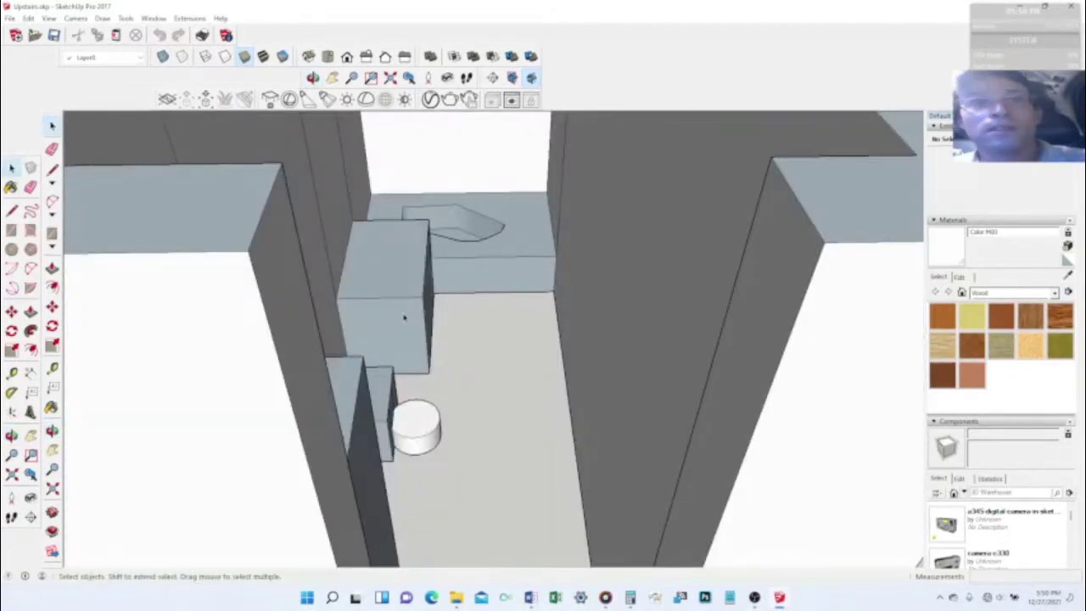
pyautogui.scroll(5, 604, 453)
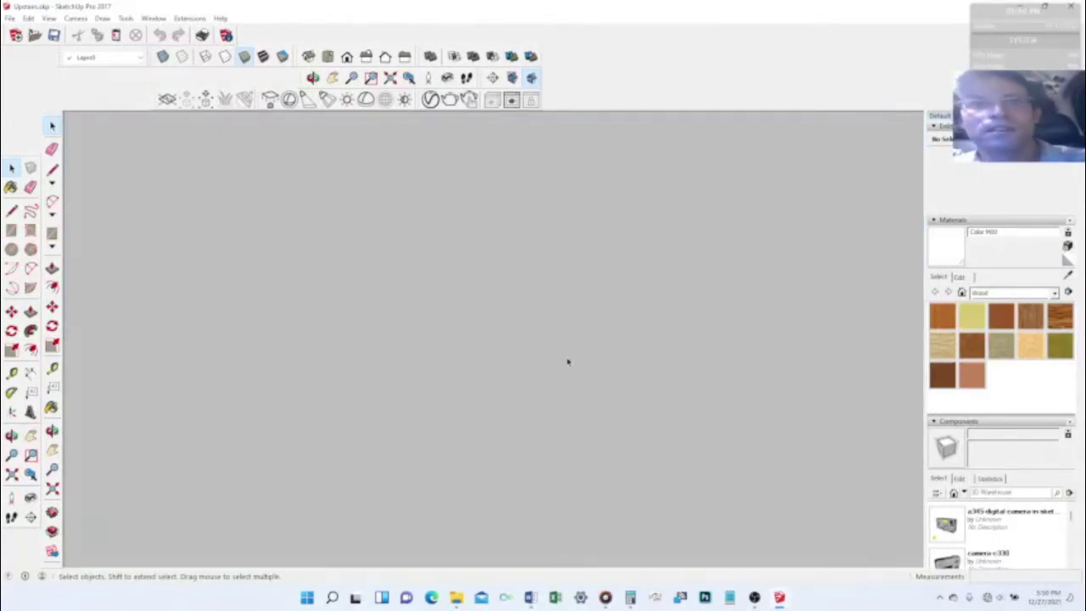
# Step: Check the Top and Front views, then orbit up to a raised perspective
pyautogui.click(327, 56)
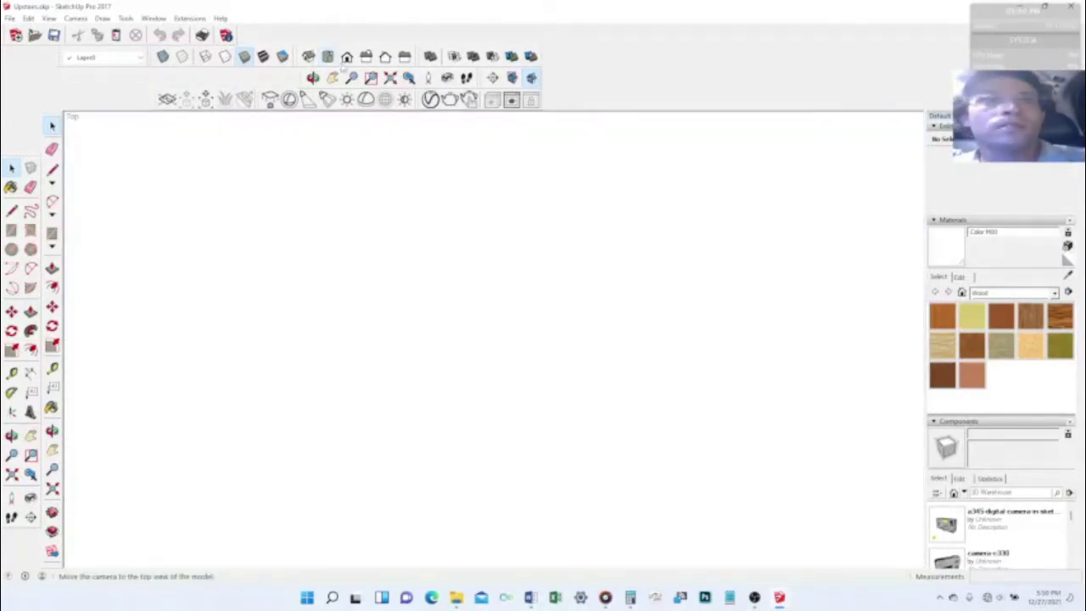
pyautogui.click(347, 57)
pyautogui.scroll(-6, 308, 201)
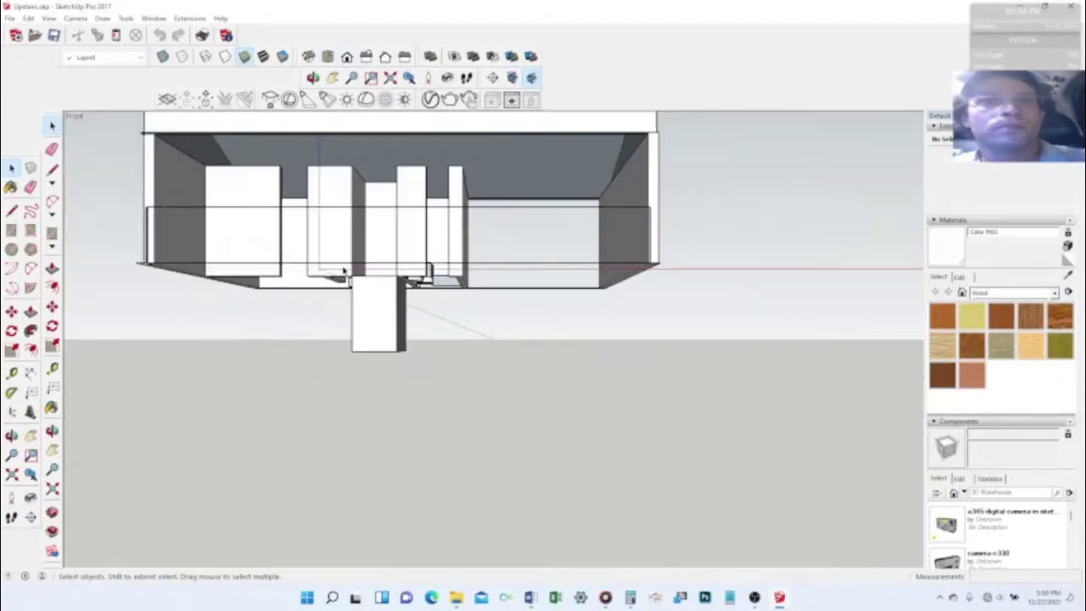
pyautogui.moveTo(323, 280); pyautogui.dragTo(345, 509, button='middle')
pyautogui.scroll(-3, 328, 387)
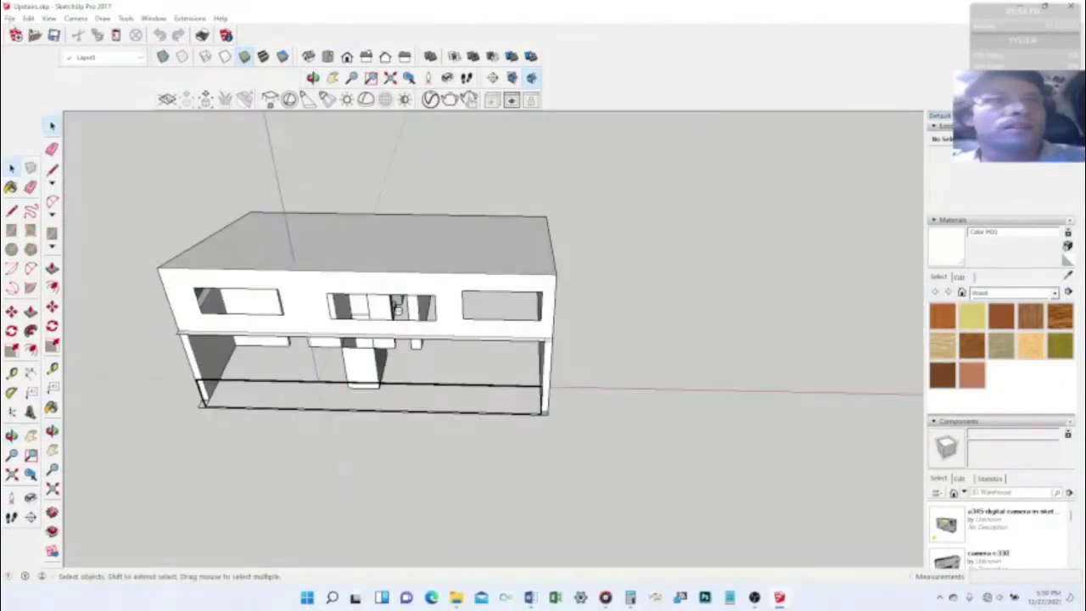
pyautogui.click(47, 18)
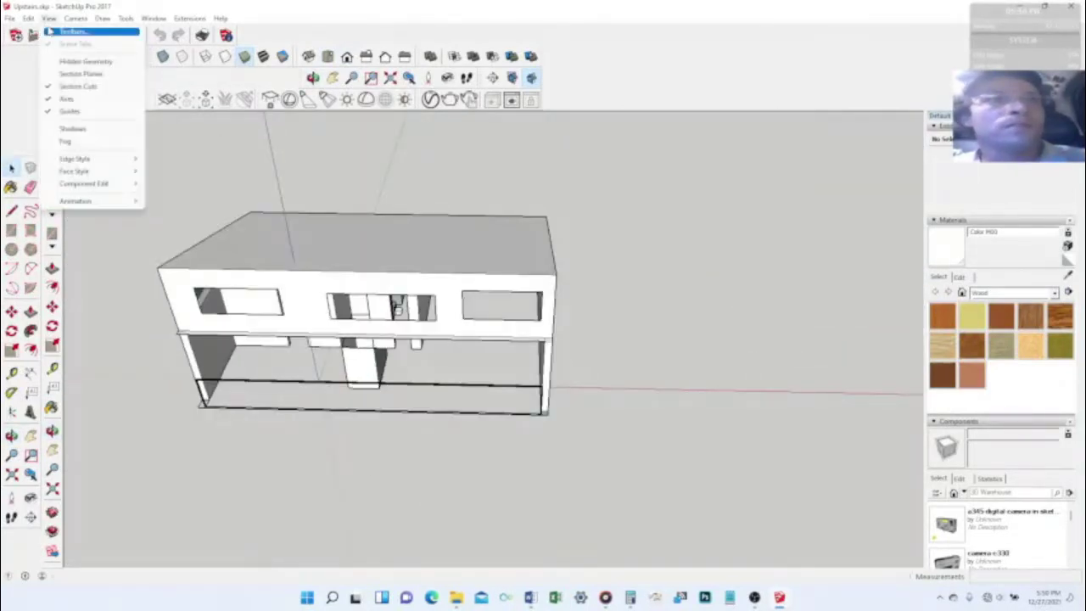
pyautogui.click(51, 30)
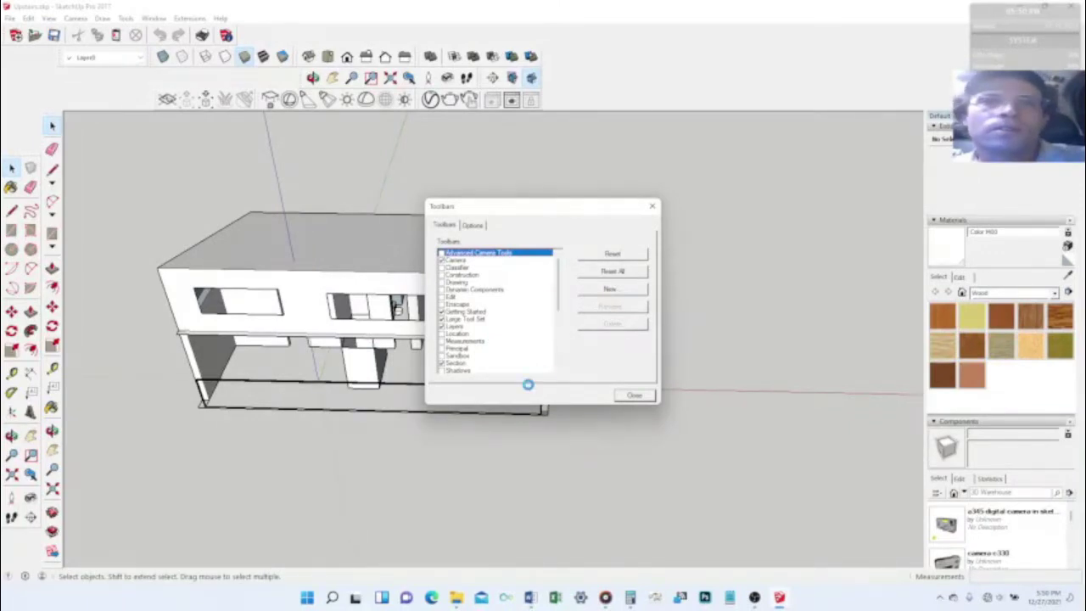
pyautogui.scroll(-4, 549, 335)
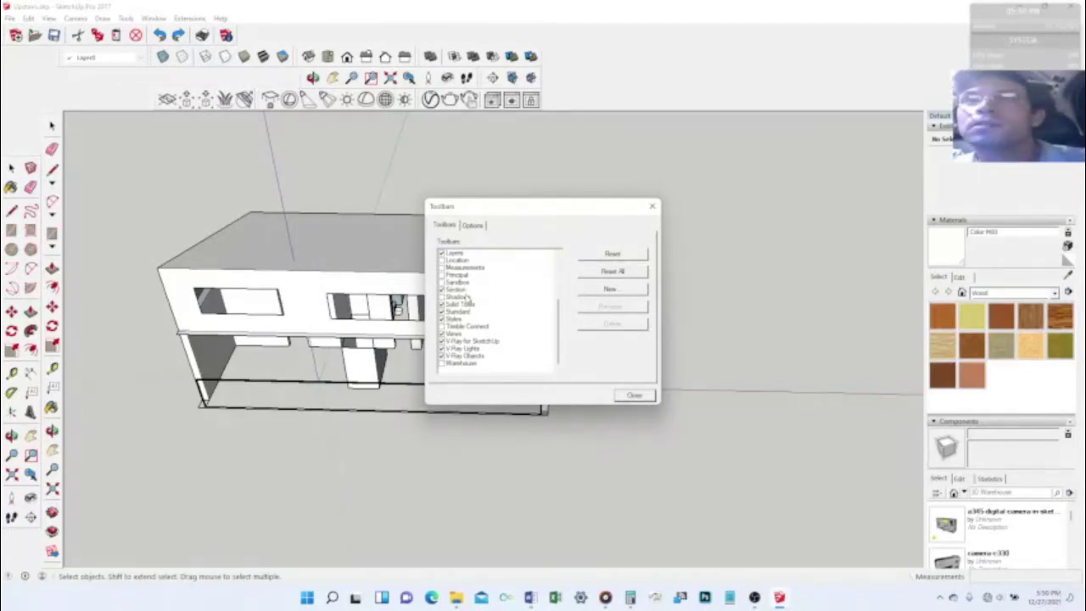
pyautogui.scroll(5, 467, 298)
pyautogui.scroll(-5, 462, 313)
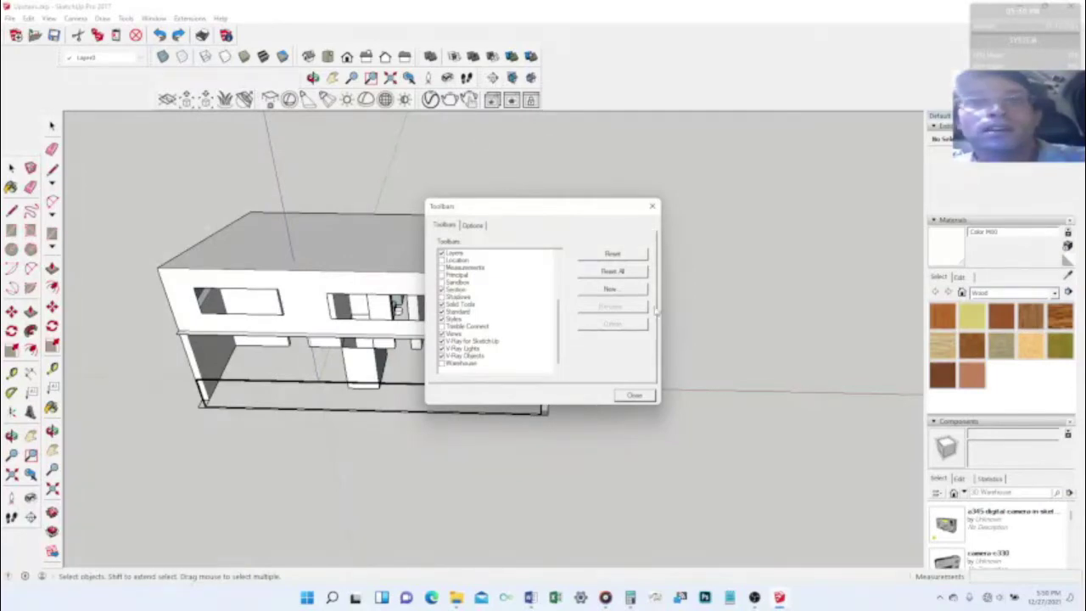
pyautogui.click(634, 396)
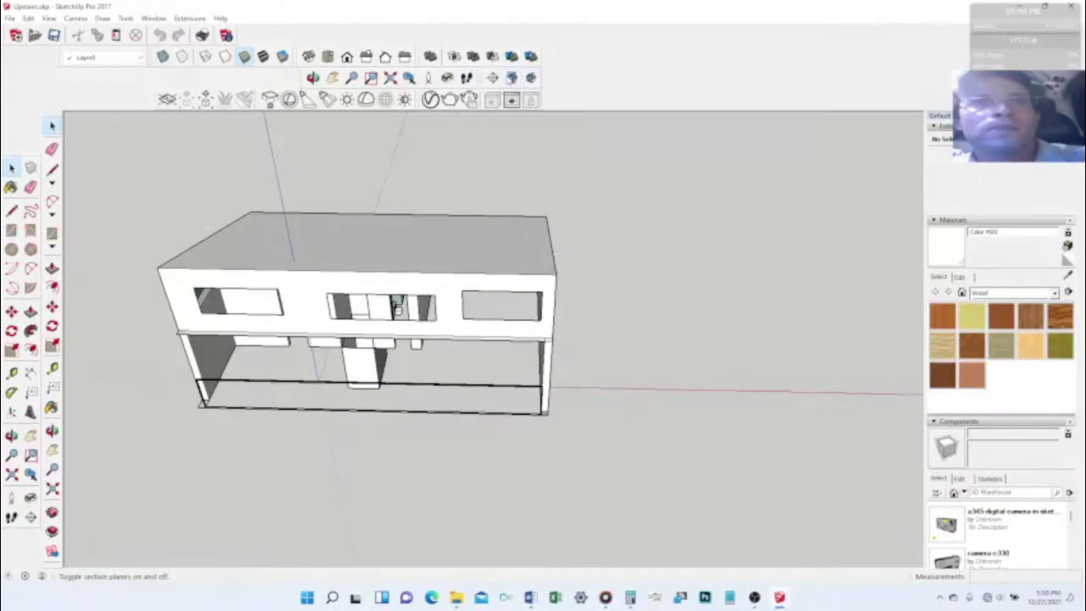
# Step: Turn on Display Section Planes and activate the Section Plane tool
pyautogui.click(511, 77)
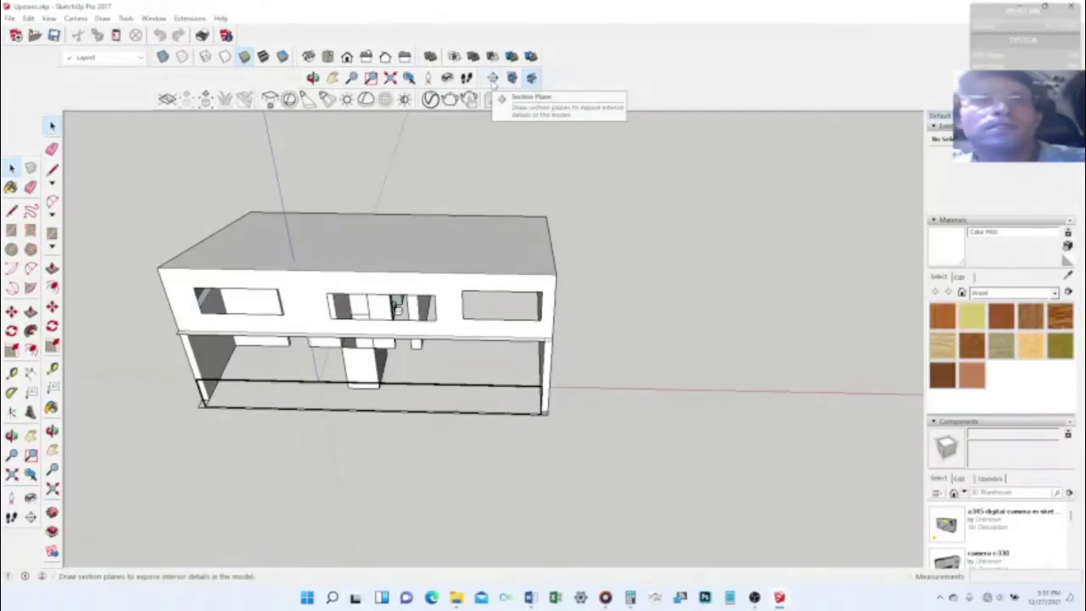
pyautogui.moveTo(466, 264); pyautogui.dragTo(289, 333, button='middle')
pyautogui.click(492, 78)
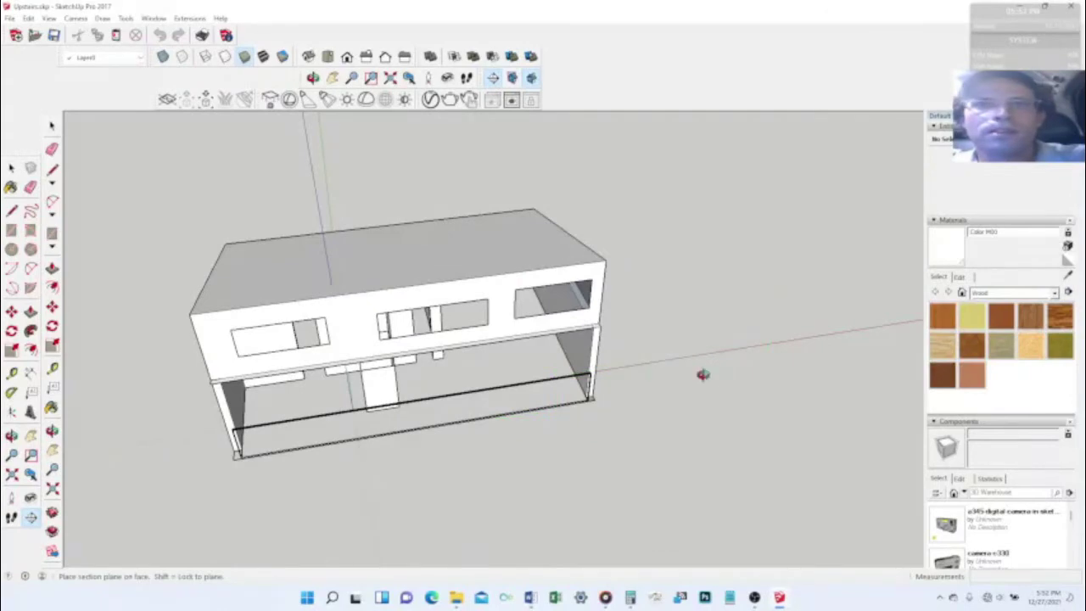
pyautogui.moveTo(702, 374); pyautogui.dragTo(769, 337, button='middle')
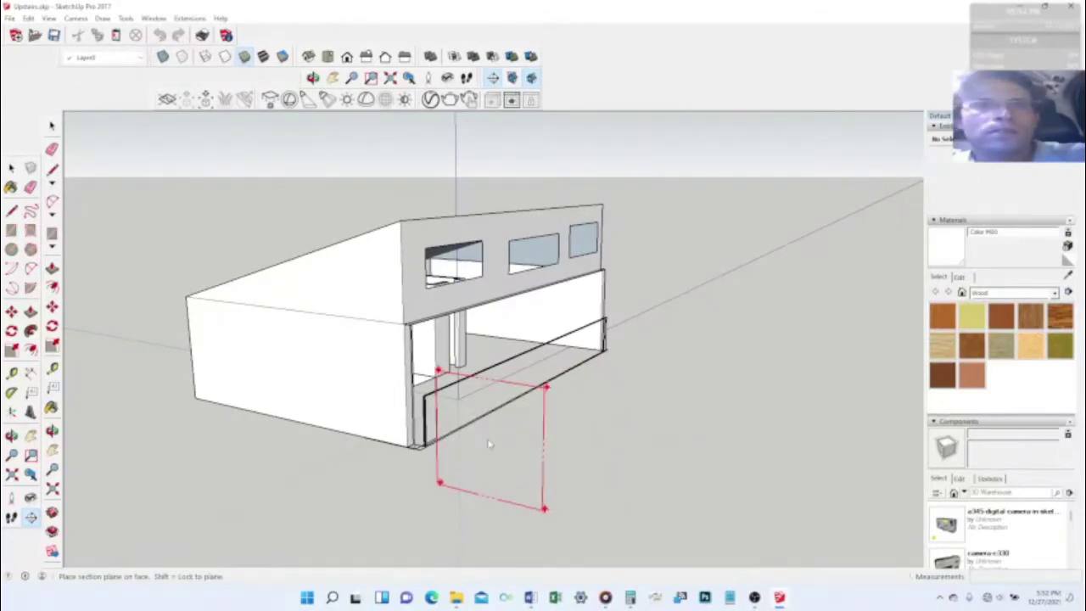
# Step: Orbit over the roof and side until facing the house's front wall
pyautogui.moveTo(489, 443); pyautogui.dragTo(585, 475, button='middle')
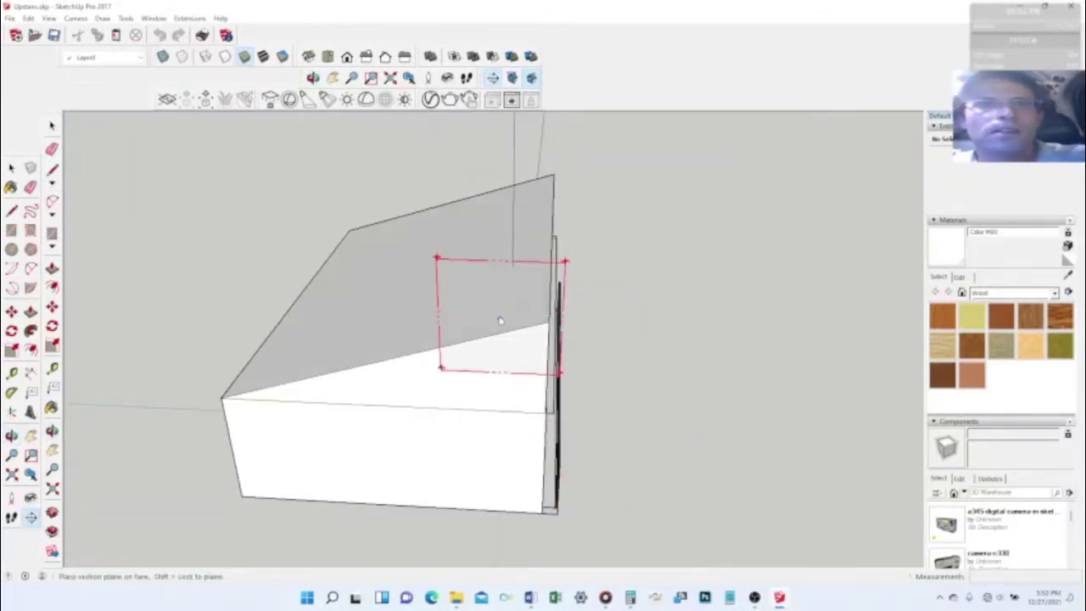
pyautogui.moveTo(472, 264); pyautogui.dragTo(467, 305, button='middle')
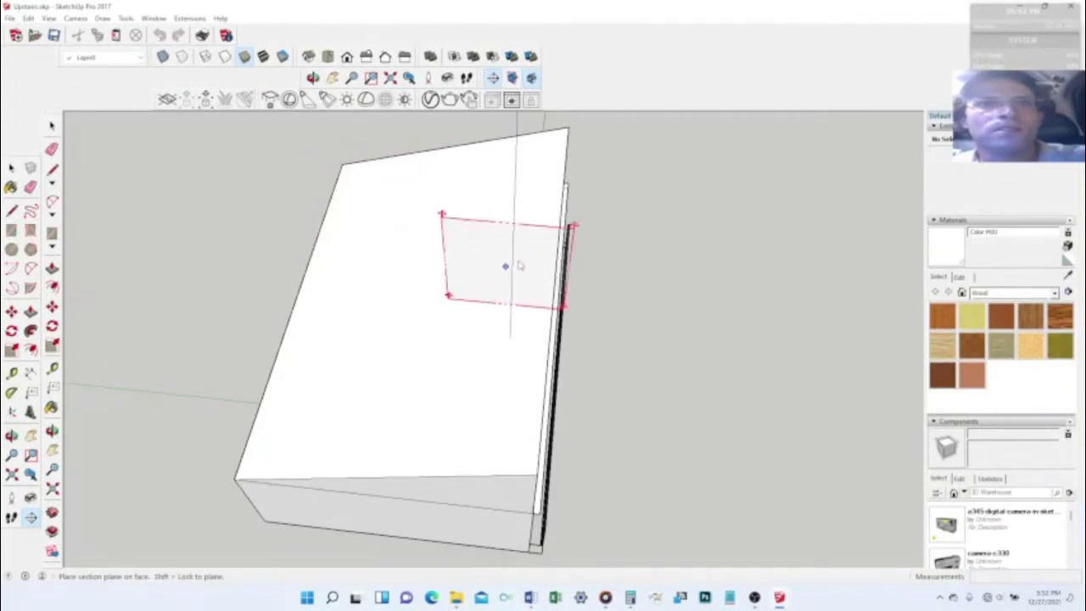
pyautogui.moveTo(384, 504); pyautogui.dragTo(419, 308, button='middle')
# Step: Place a section plane on the front wall and select it
pyautogui.click(422, 382)
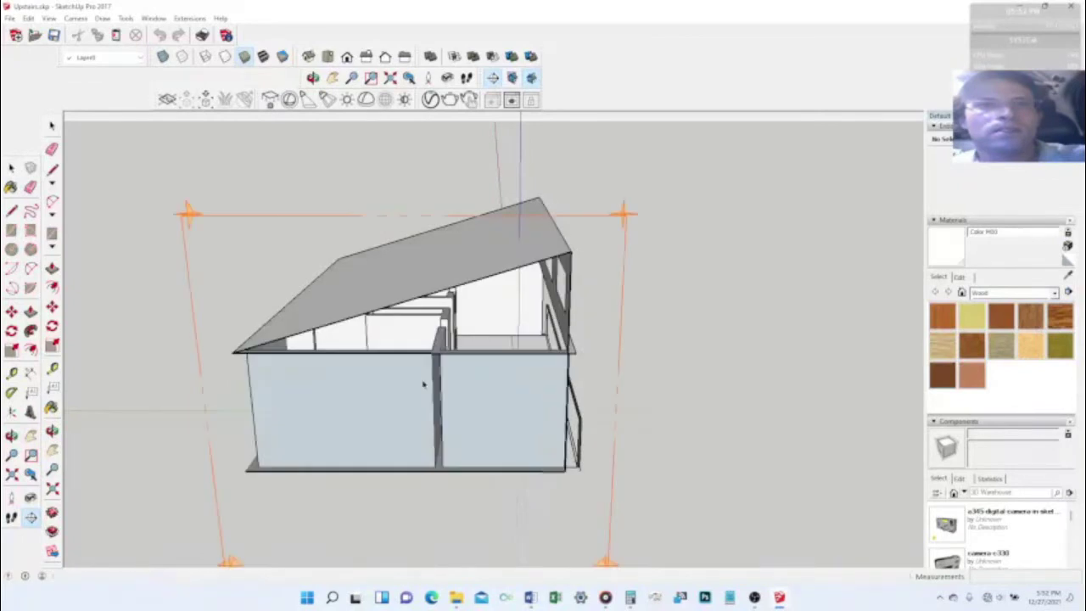
pyautogui.press('space')
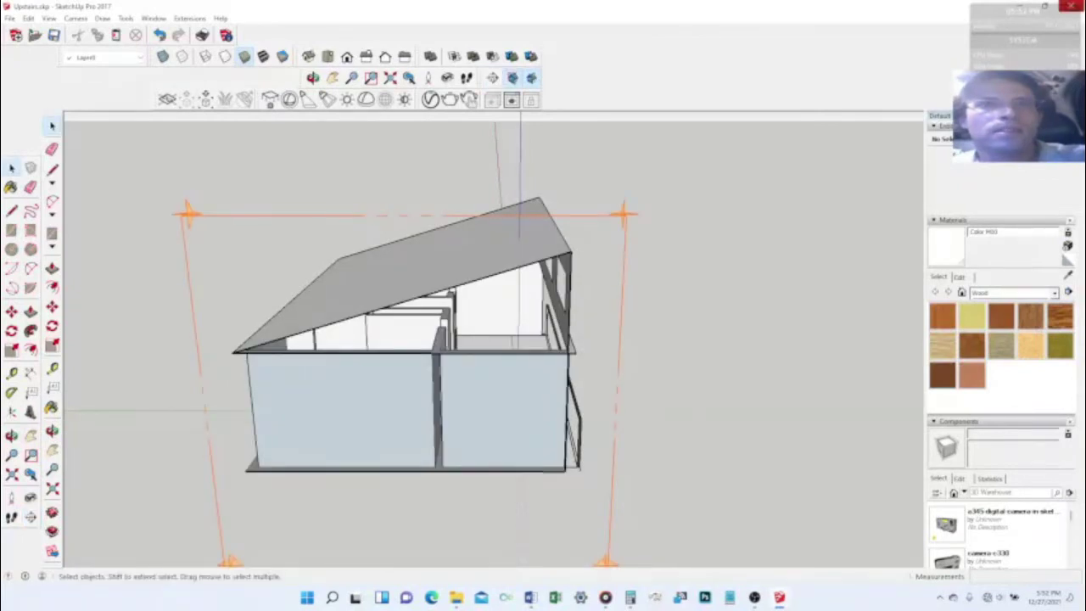
pyautogui.click(258, 221)
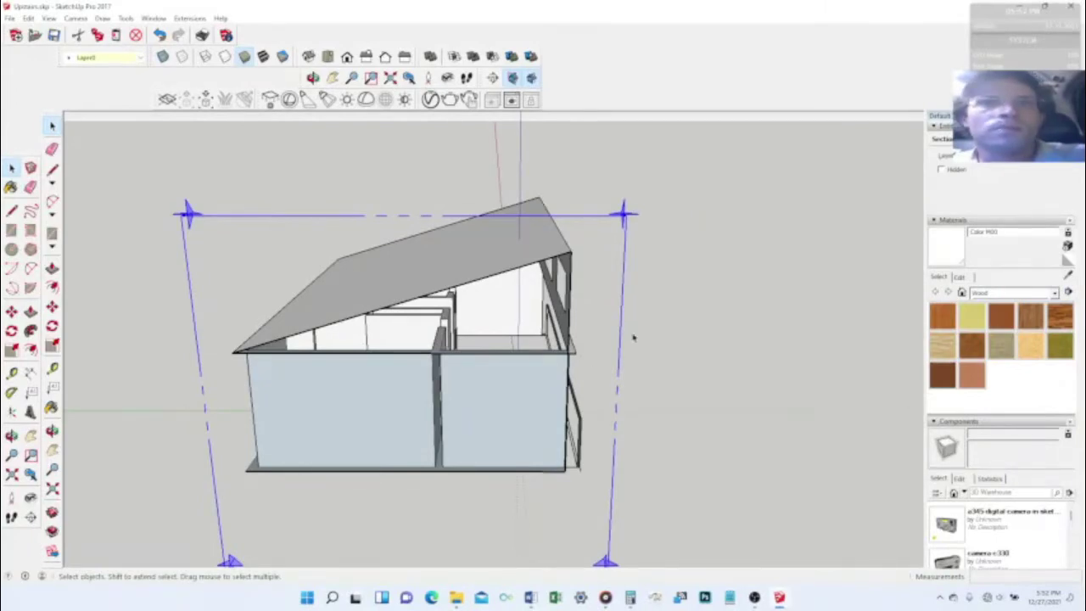
pyautogui.scroll(-3, 632, 338)
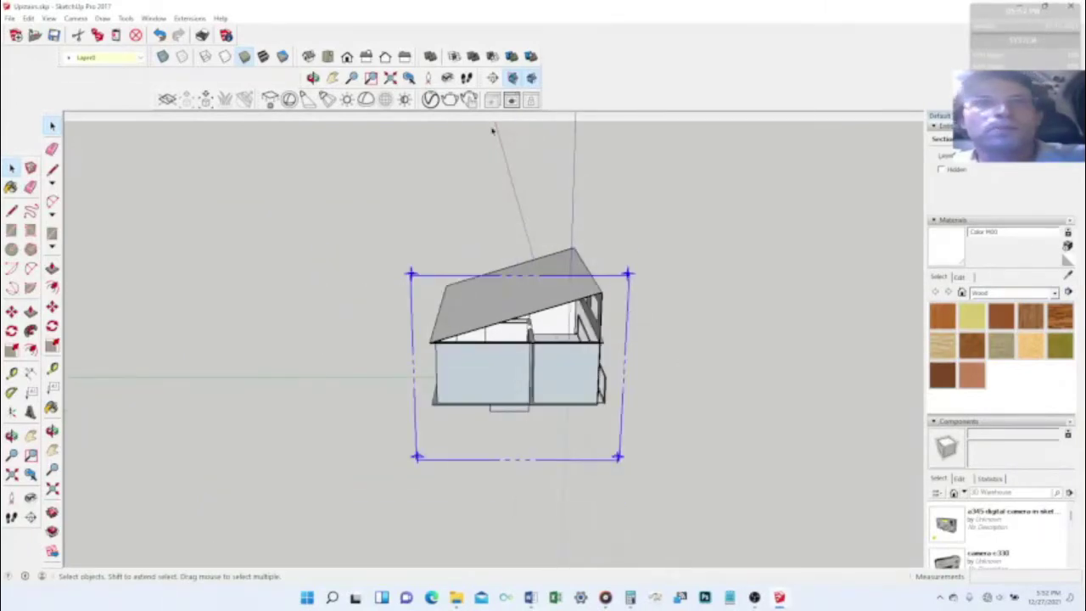
# Step: Add a second section plane, then delete the inner one
pyautogui.click(491, 77)
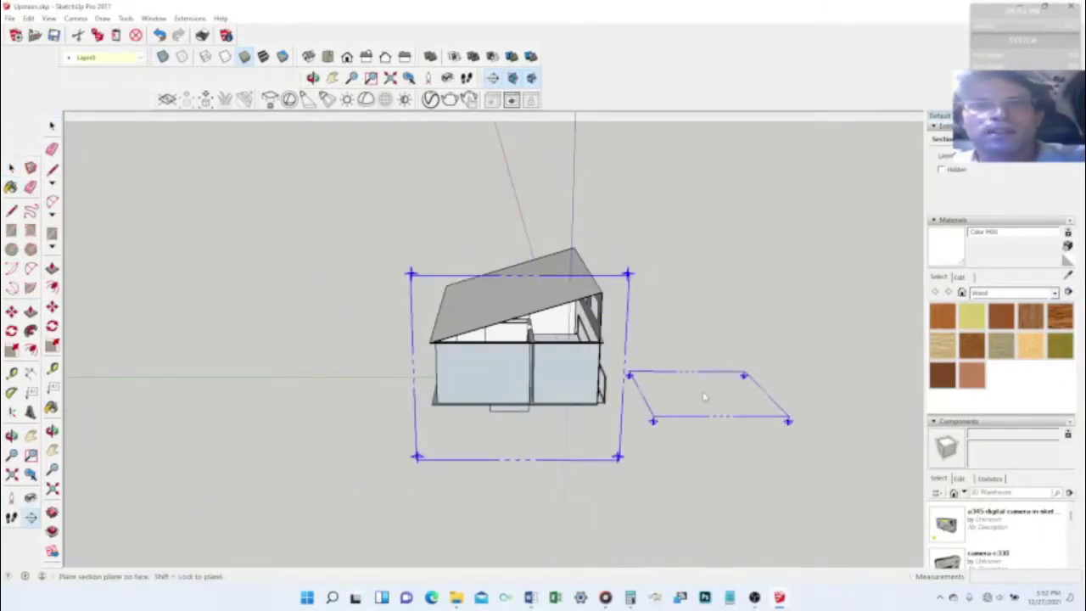
pyautogui.click(695, 392)
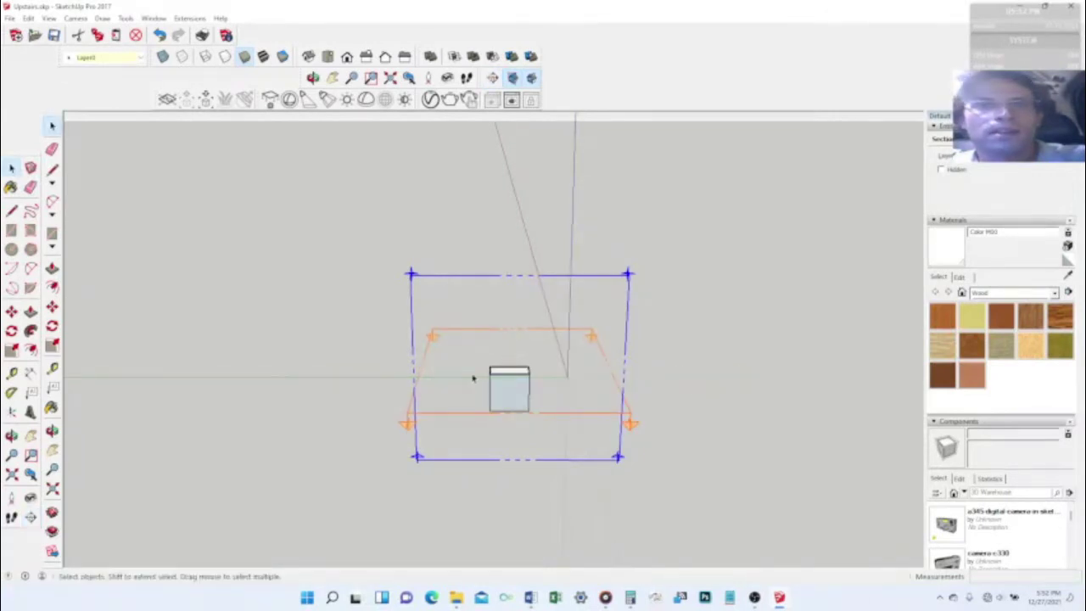
pyautogui.click(613, 416)
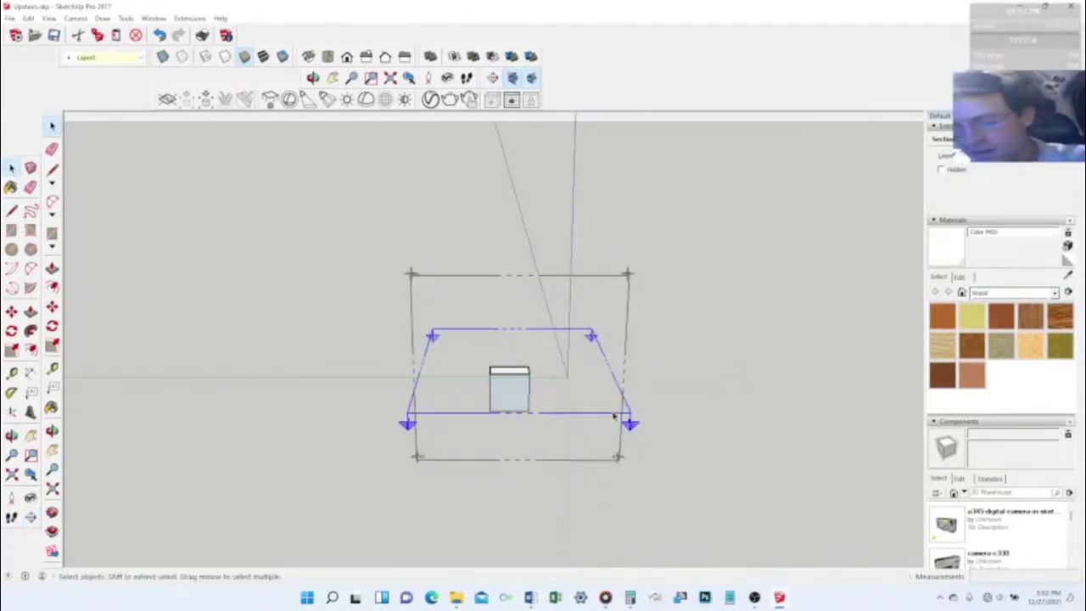
pyautogui.press('Delete')
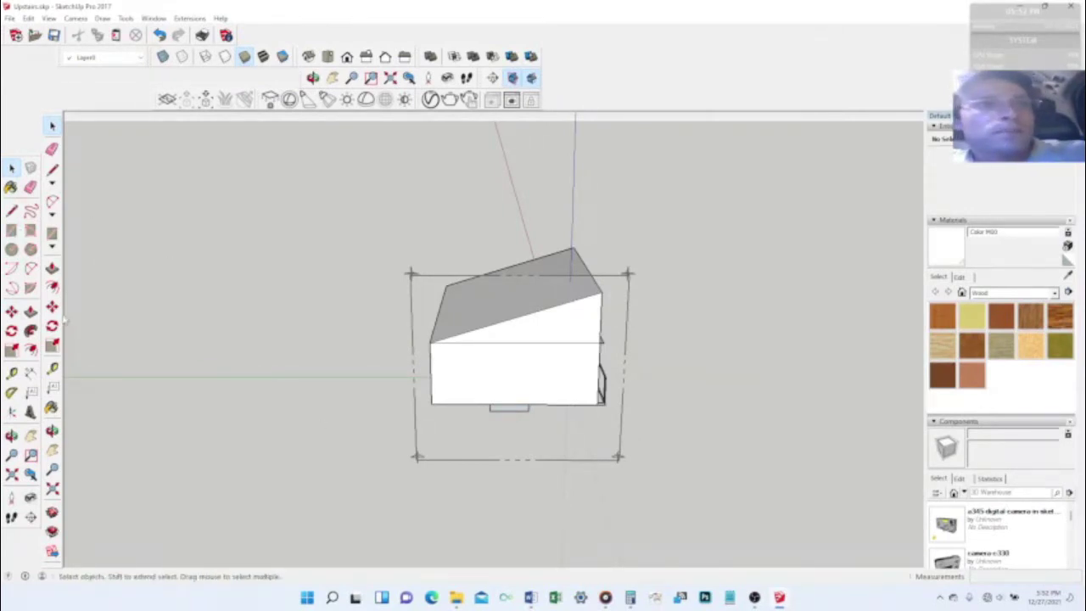
# Step: Move the outer section plane upward to a new position
pyautogui.click(413, 274)
pyautogui.press('m')
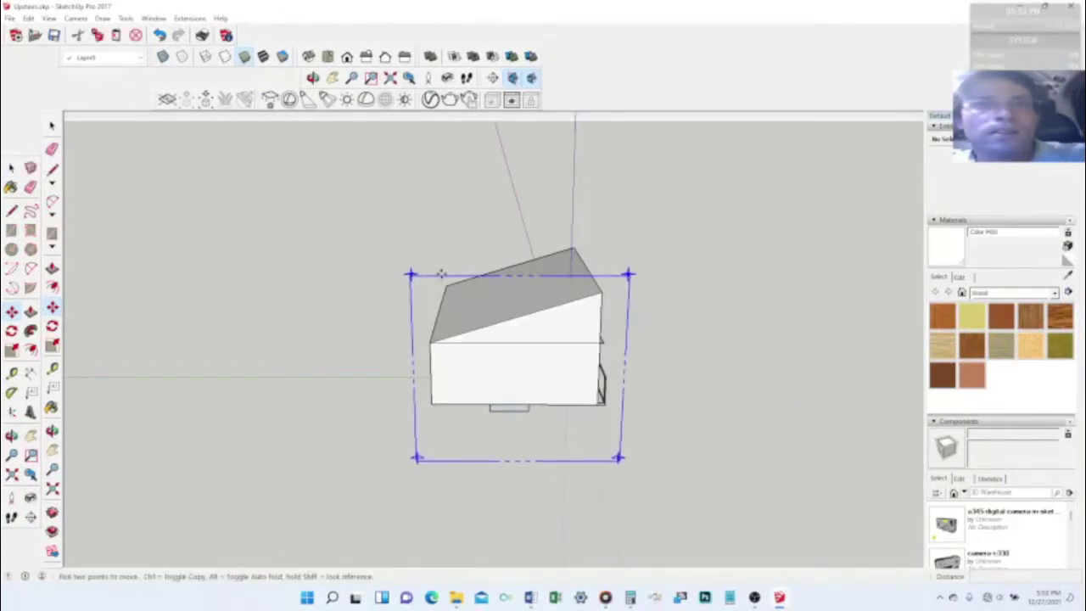
pyautogui.click(412, 274)
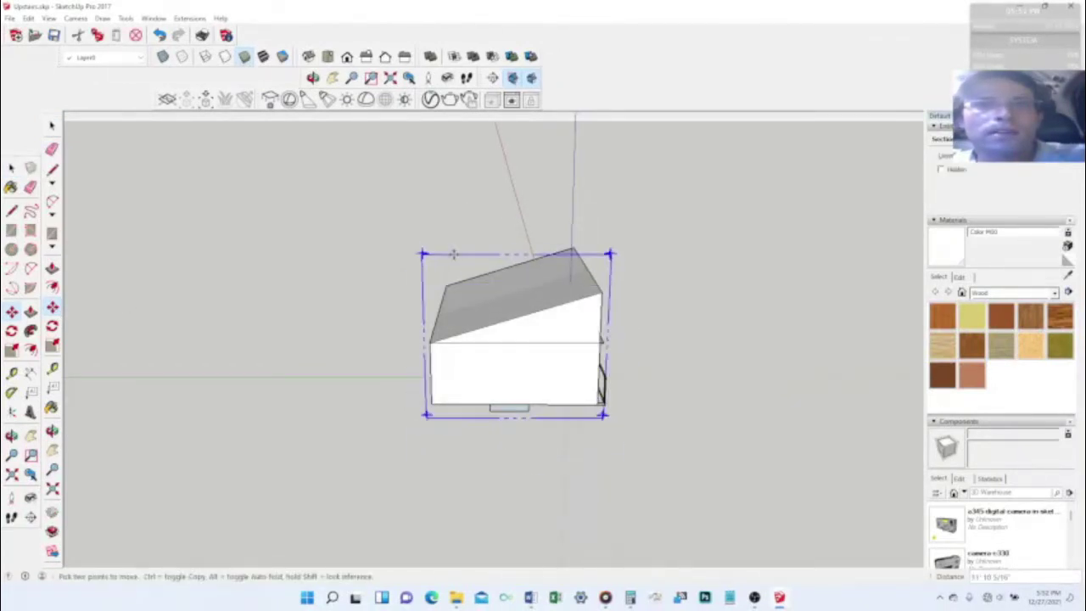
pyautogui.scroll(3, 454, 255)
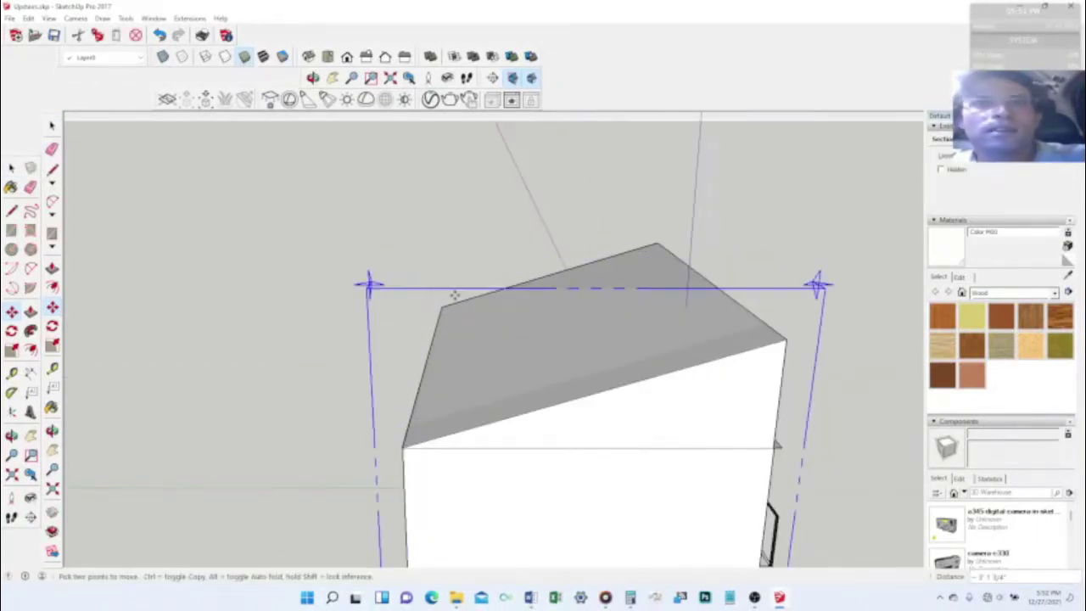
pyautogui.click(460, 244)
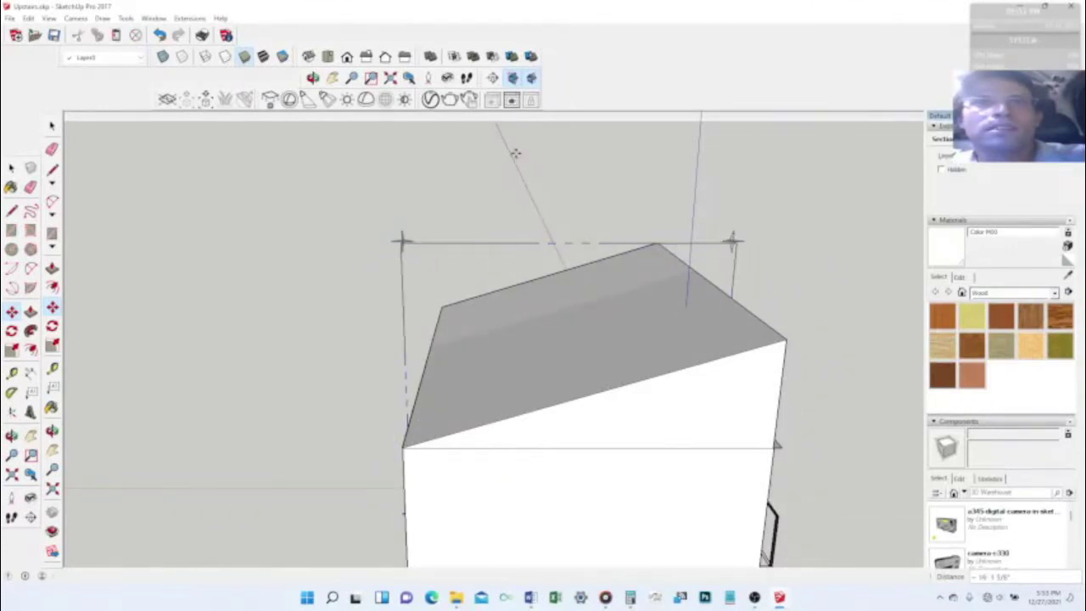
# Step: Toggle section plane display and place a new section plane across the house
pyautogui.click(512, 78)
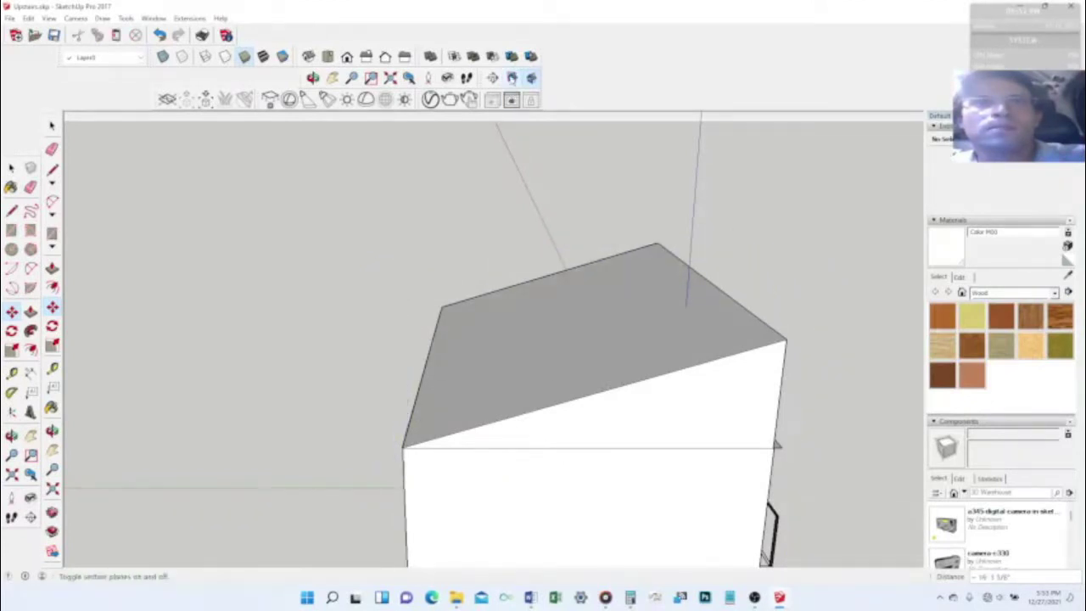
pyautogui.click(512, 78)
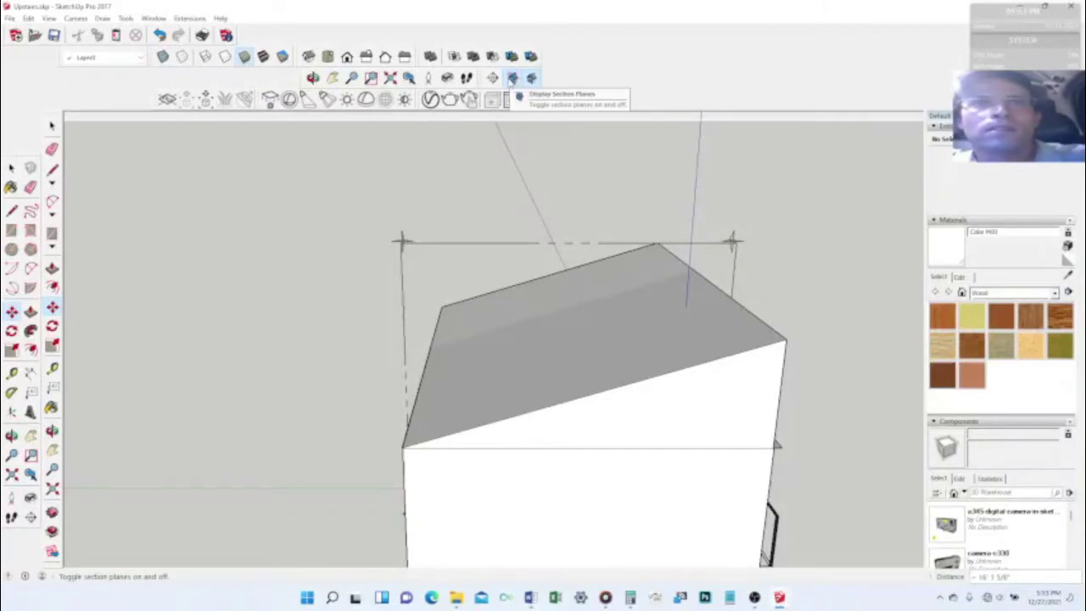
pyautogui.click(493, 78)
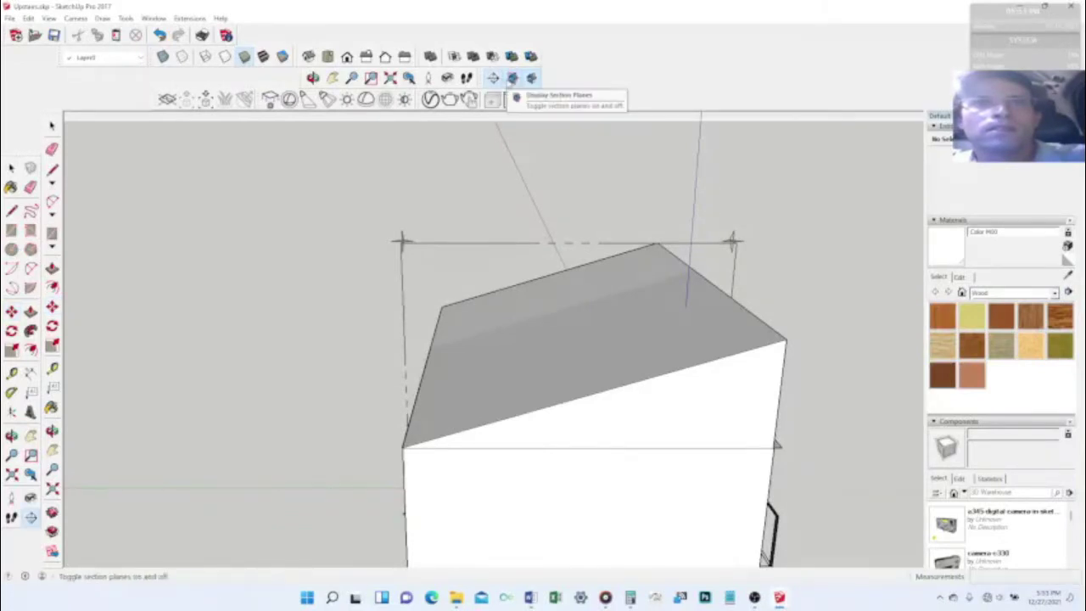
pyautogui.click(511, 79)
pyautogui.click(511, 80)
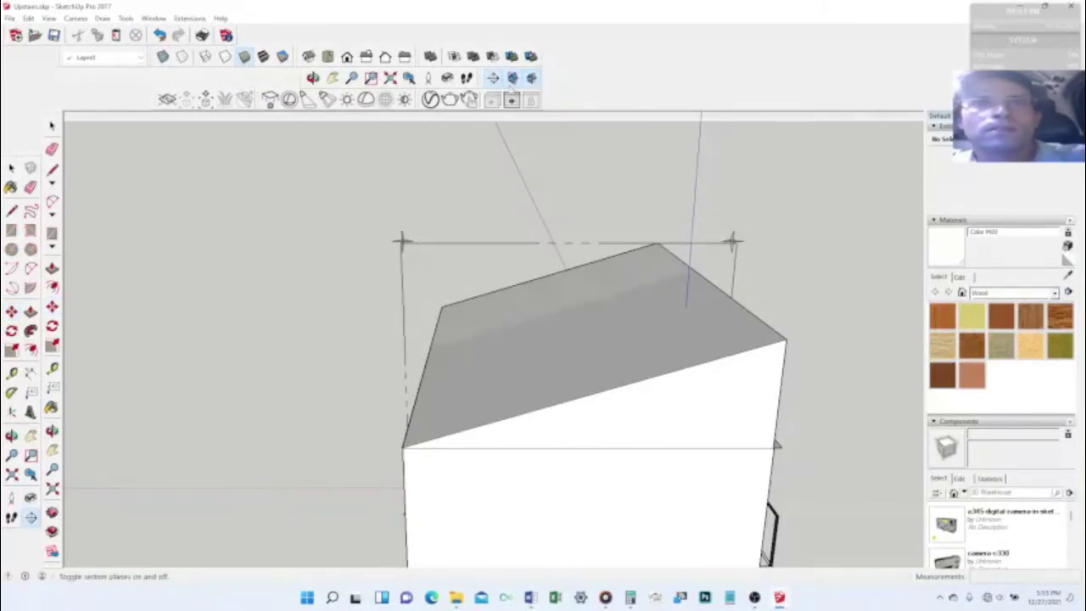
pyautogui.click(471, 248)
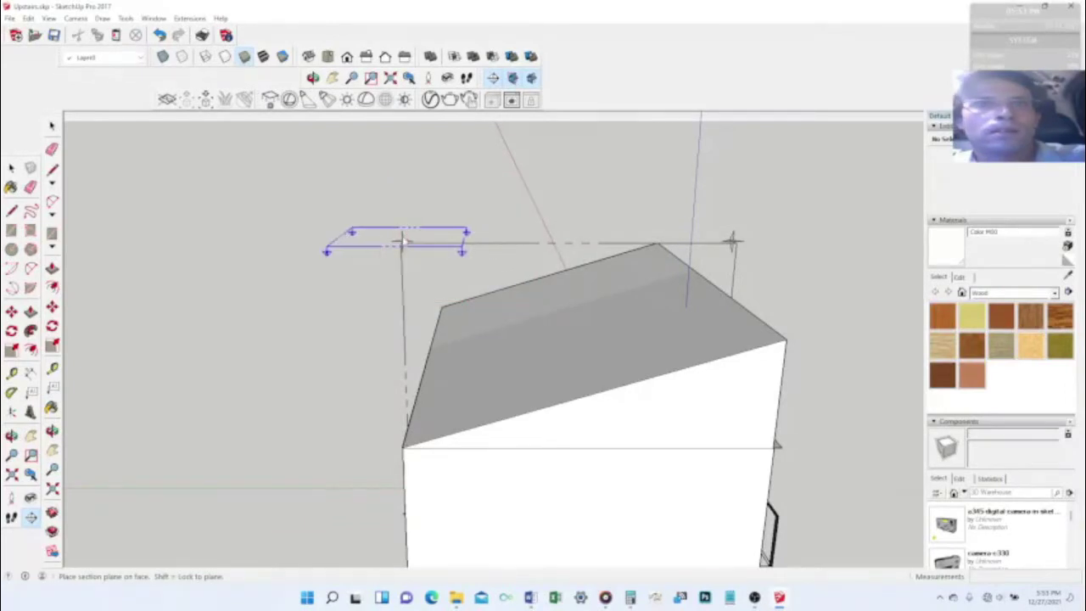
pyautogui.scroll(-3, 451, 268)
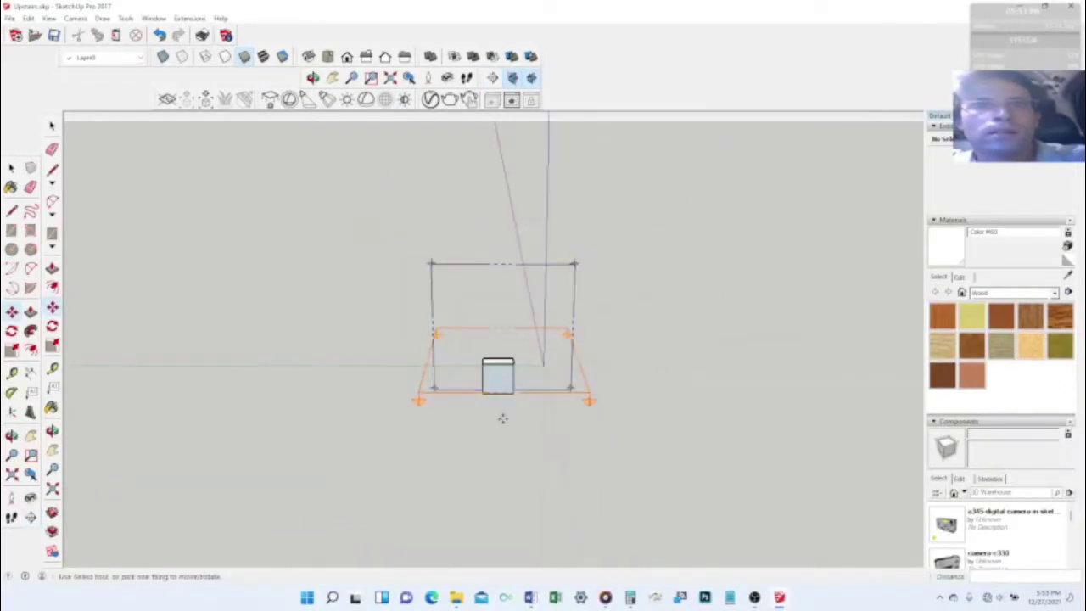
# Step: Undo the horizontal cut and slide the section plane to slice the house open
pyautogui.hotkey('ctrl', 'z')
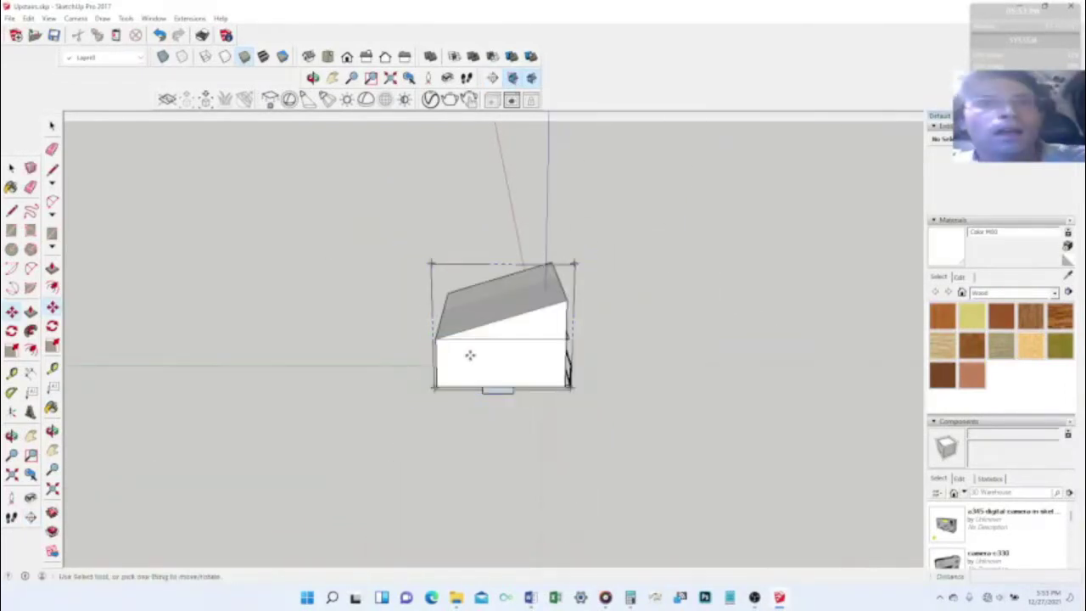
pyautogui.hotkey('ctrl', 'y')
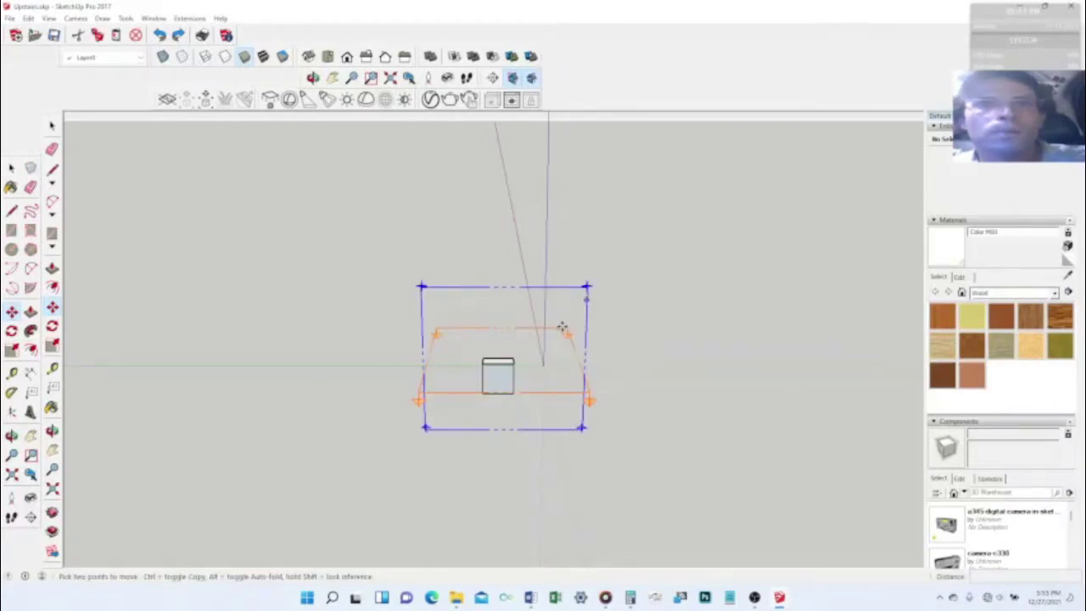
pyautogui.hotkey('ctrl', 'z')
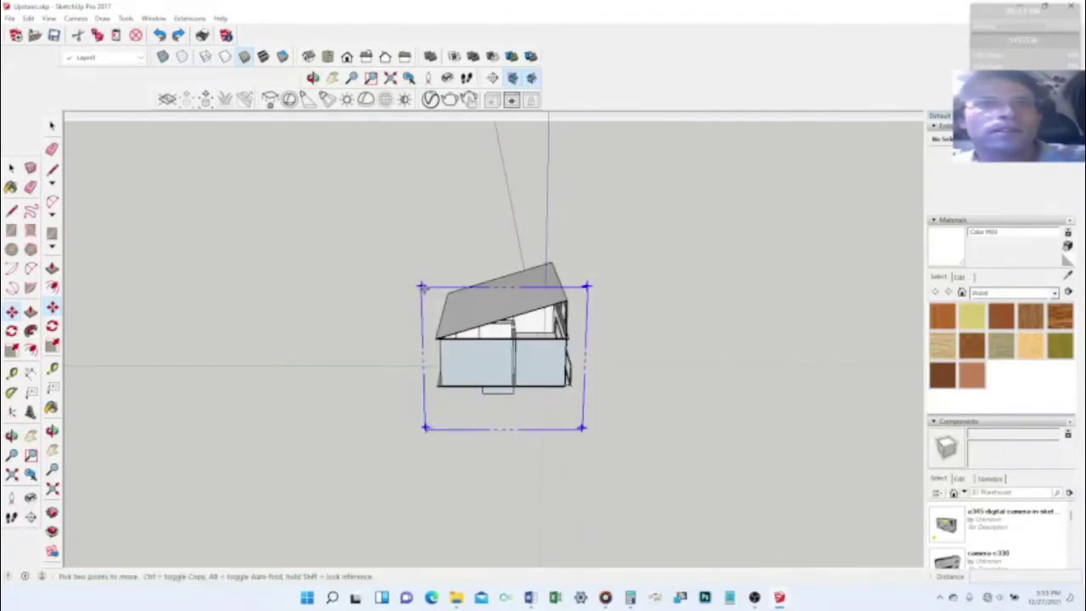
pyautogui.moveTo(428, 273); pyautogui.dragTo(398, 240)
pyautogui.scroll(3, 436, 272)
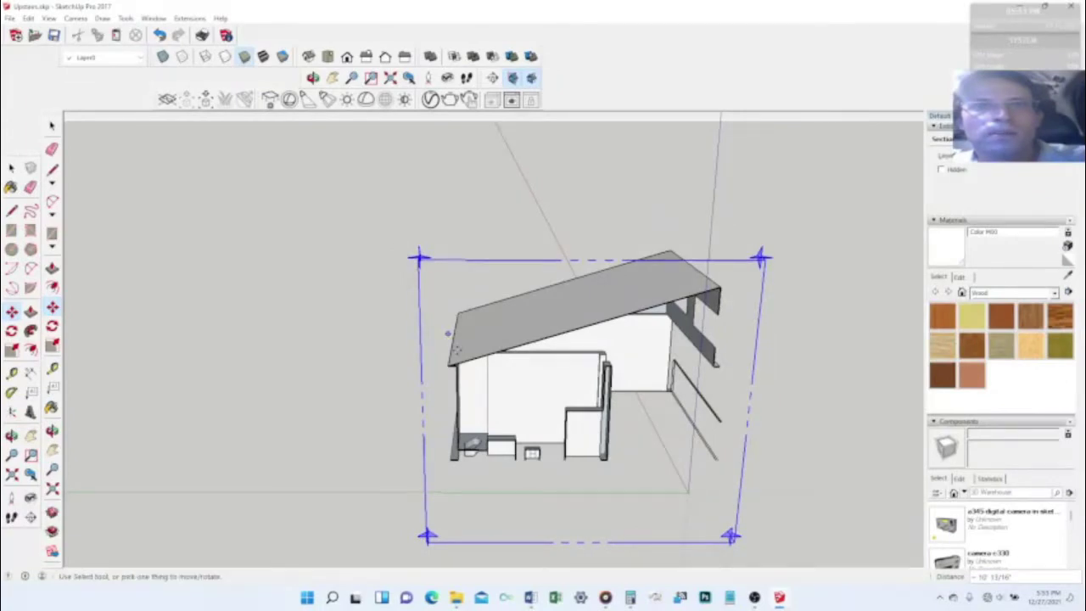
pyautogui.scroll(5, 483, 382)
pyautogui.moveTo(555, 453); pyautogui.dragTo(505, 421, button='middle')
# Step: Move the section plane to cut away the front partition
pyautogui.press('m')
pyautogui.scroll(5, 608, 432)
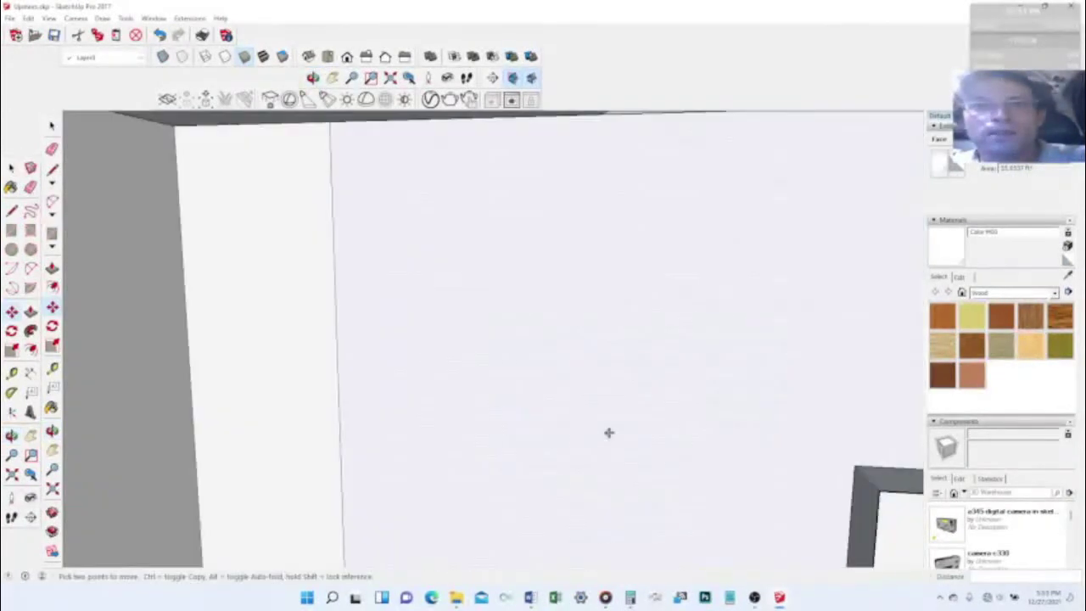
pyautogui.scroll(-6, 630, 419)
pyautogui.scroll(-1, 631, 419)
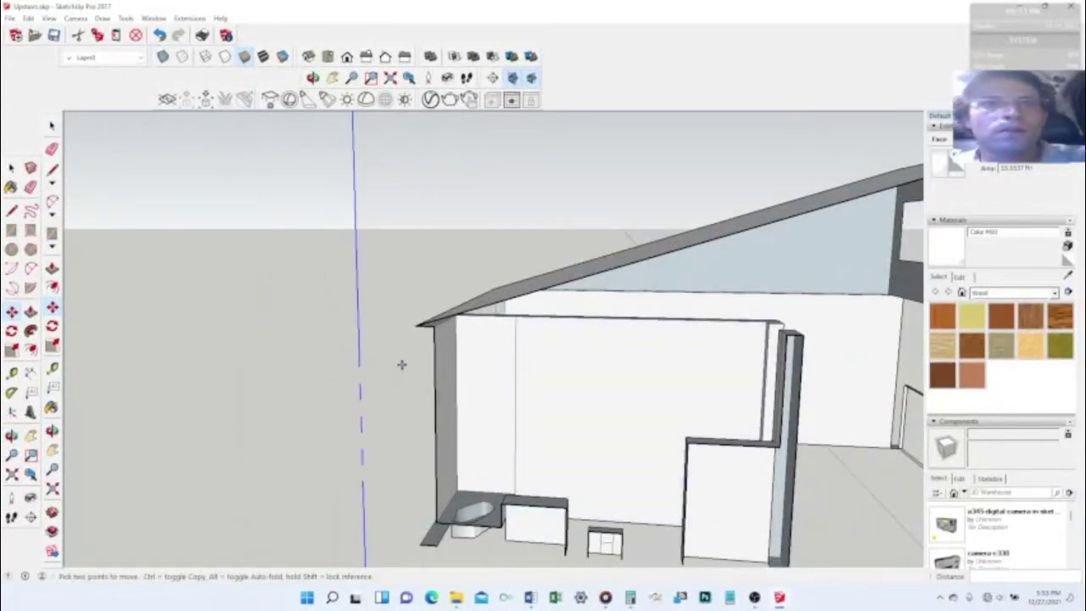
pyautogui.press('Escape')
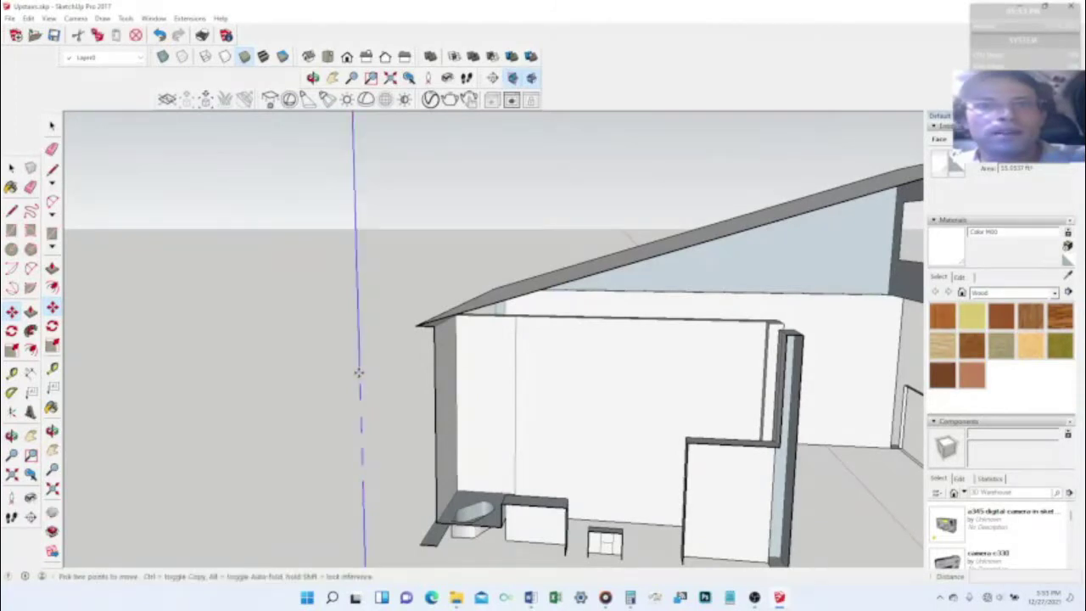
pyautogui.click(359, 371)
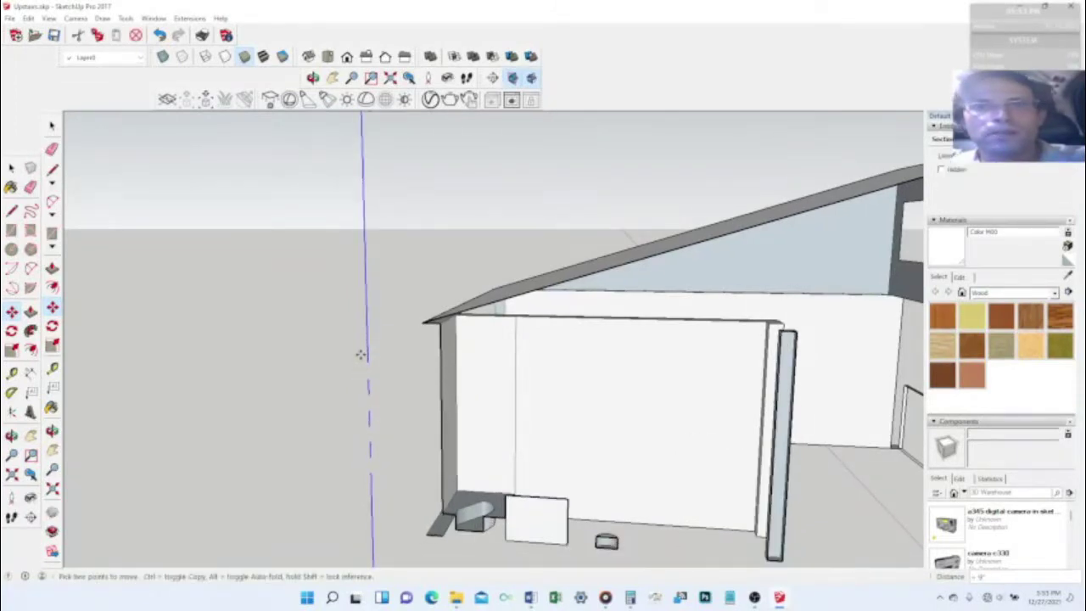
# Step: Orbit and zoom to view the interior wall and the room behind it
pyautogui.moveTo(620, 347); pyautogui.dragTo(661, 487, button='middle')
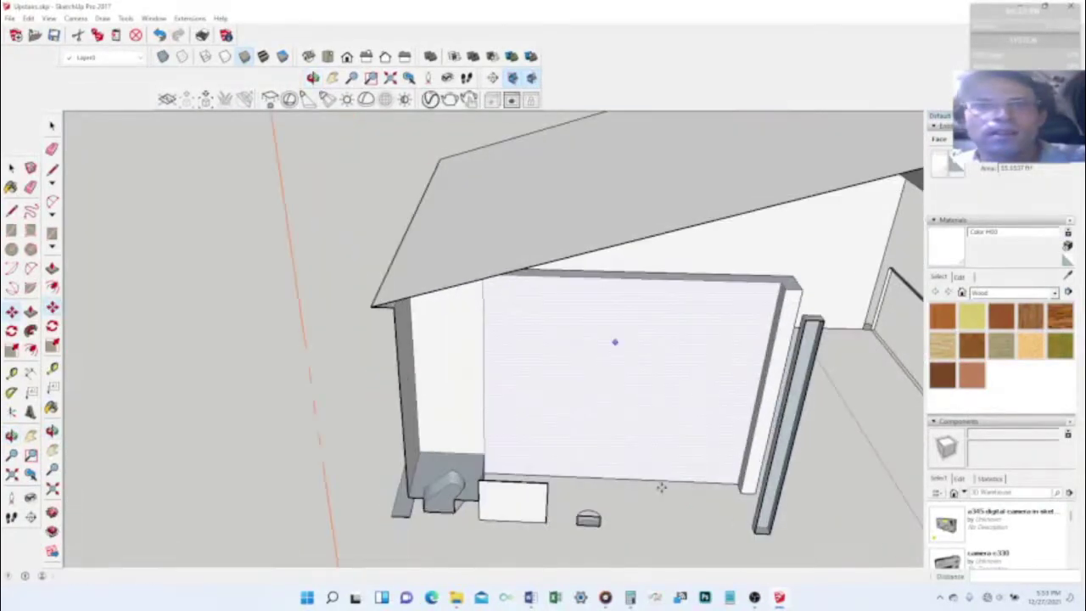
pyautogui.scroll(4, 661, 487)
pyautogui.moveTo(575, 352); pyautogui.dragTo(630, 228, button='middle')
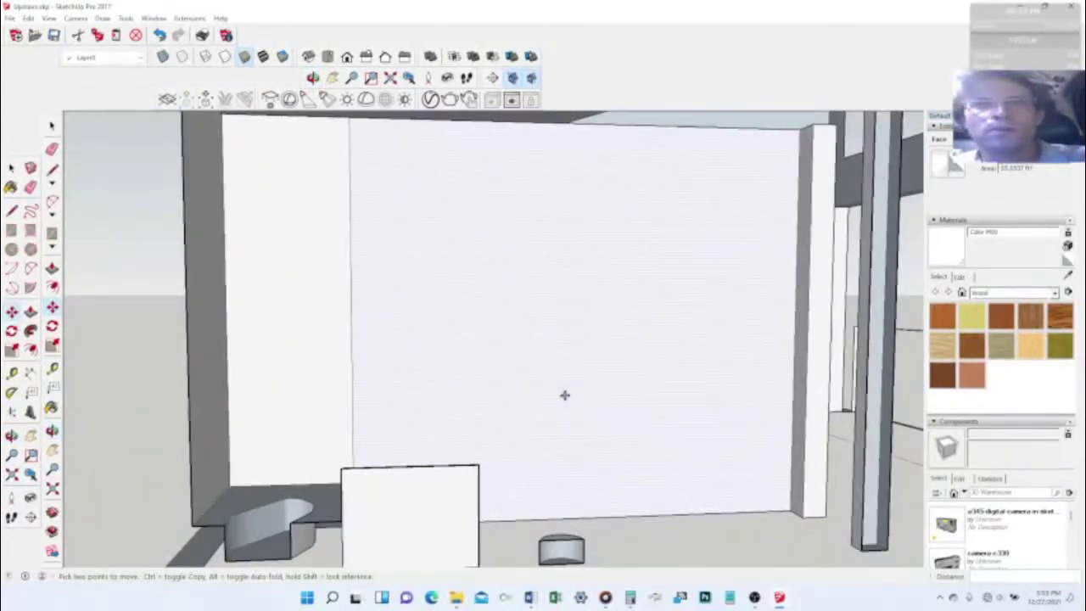
pyautogui.scroll(-5, 564, 394)
pyautogui.scroll(4, 554, 376)
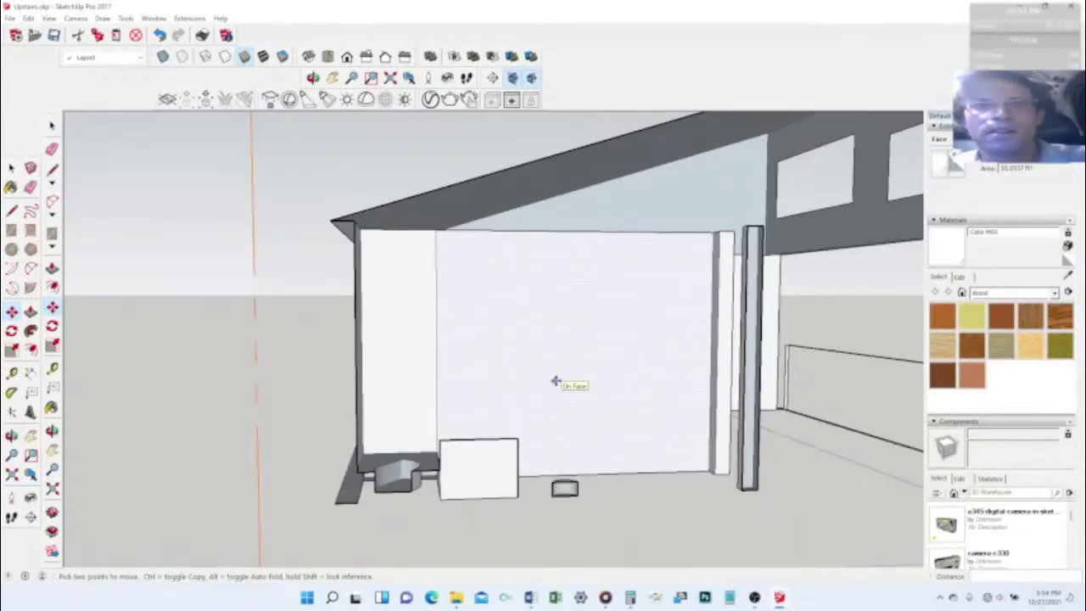
pyautogui.scroll(4, 554, 380)
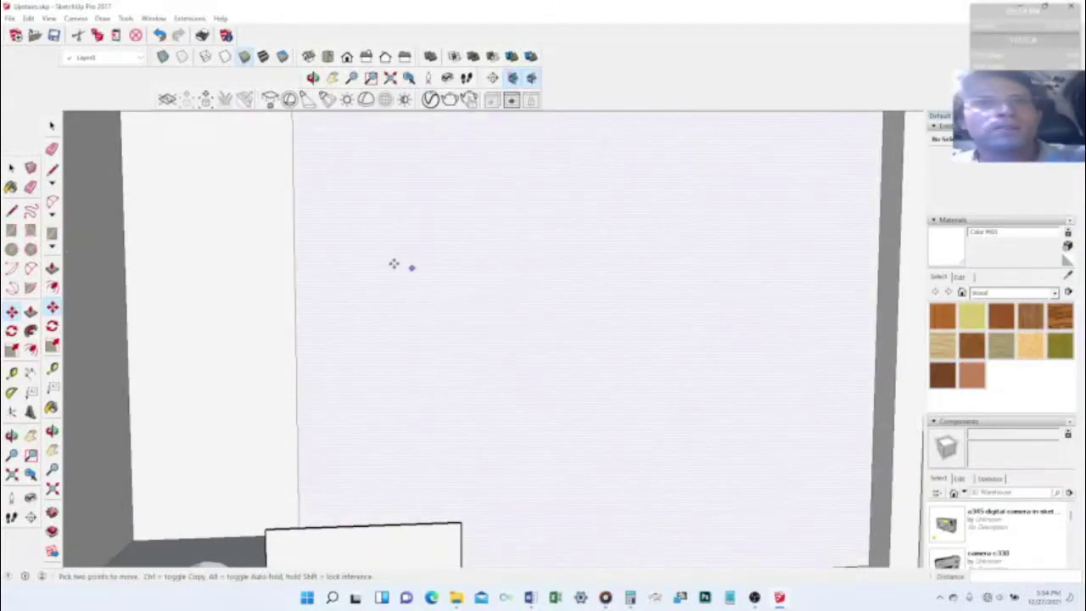
# Step: Draw a small circle on the interior wall
pyautogui.press('c')
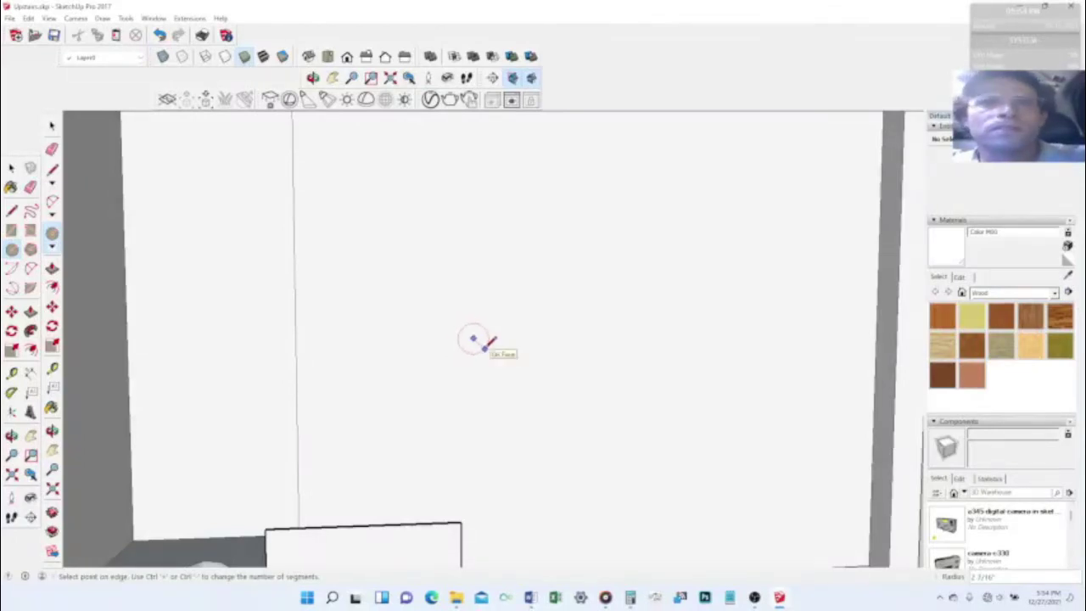
pyautogui.click(484, 347)
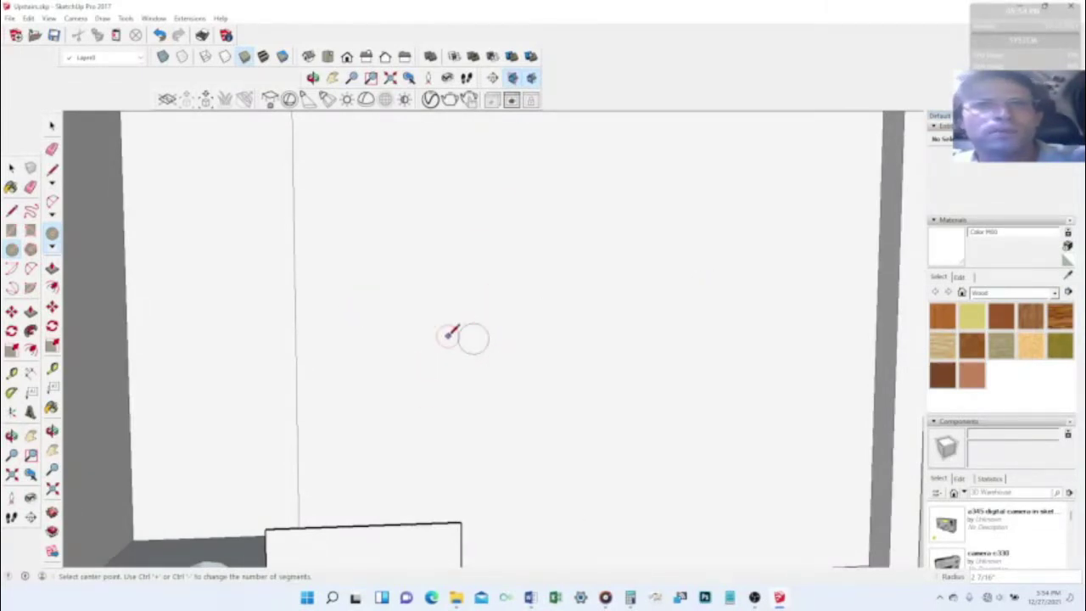
pyautogui.scroll(3, 450, 334)
pyautogui.scroll(-3, 549, 347)
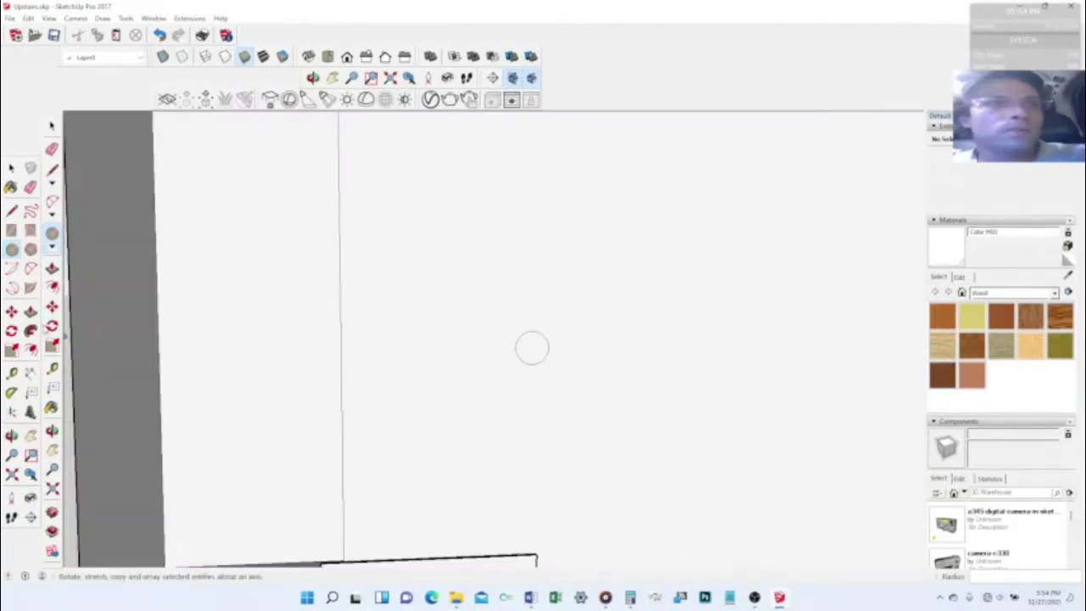
# Step: Push the circle face into the wall and orbit to inspect the recess
pyautogui.click(29, 312)
pyautogui.click(532, 348)
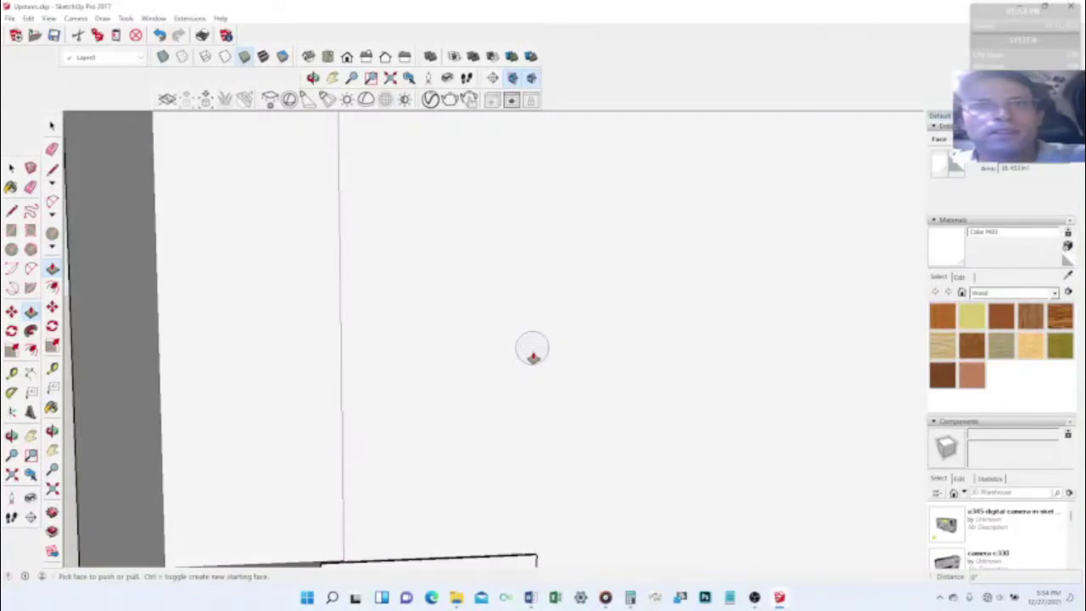
pyautogui.click(533, 356)
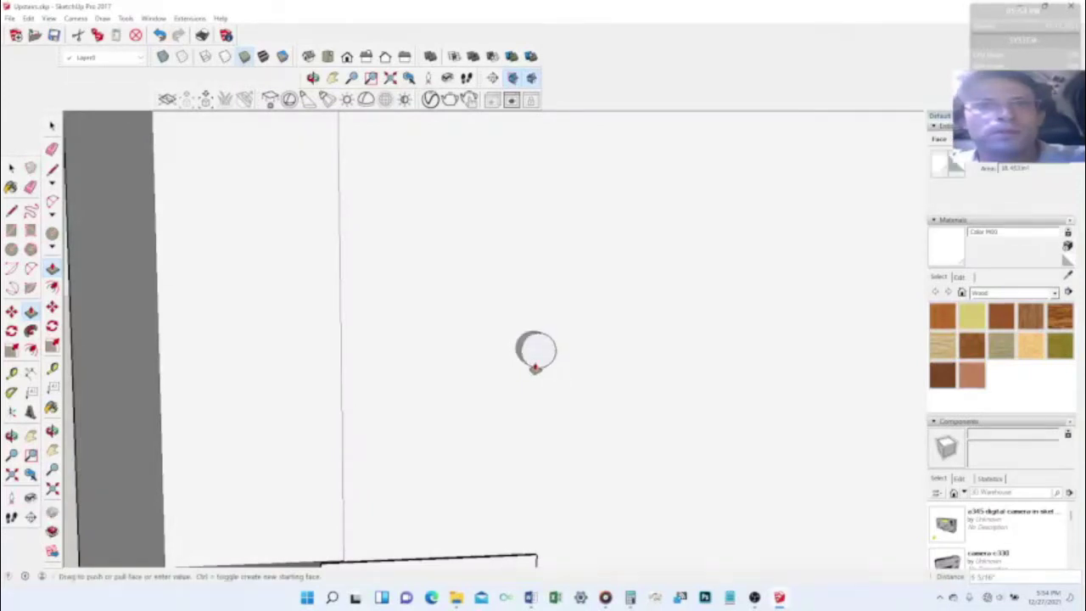
pyautogui.moveTo(532, 361)
pyautogui.mouseDown(button='middle')
pyautogui.moveTo(523, 354)
pyautogui.moveTo(477, 538)
pyautogui.moveTo(531, 361)
pyautogui.mouseUp(button='middle')
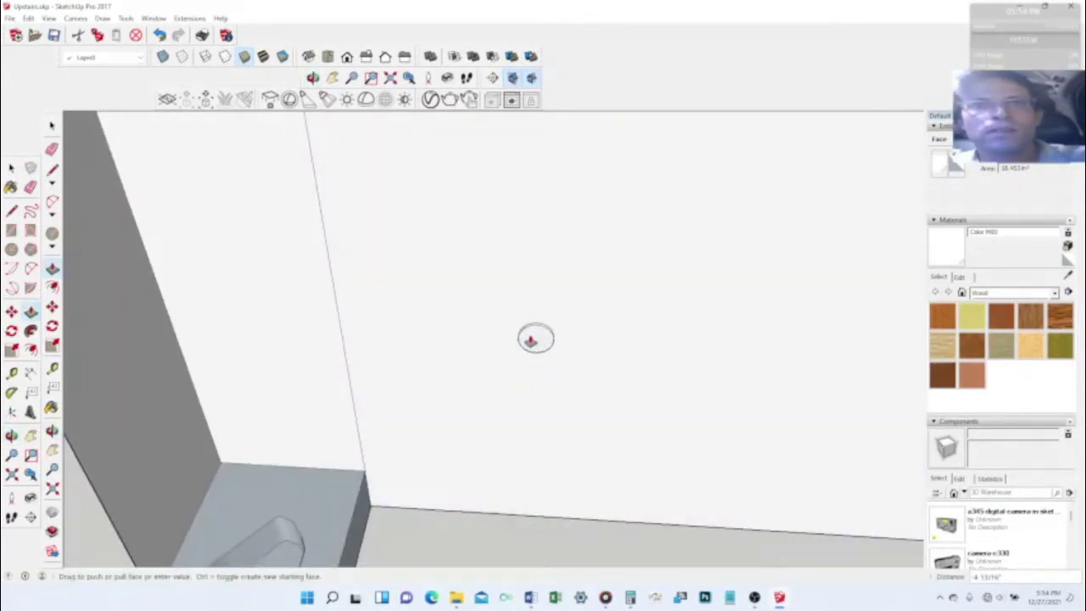
pyautogui.moveTo(565, 330)
pyautogui.mouseDown(button='middle')
pyautogui.moveTo(560, 349)
pyautogui.moveTo(603, 416)
pyautogui.moveTo(843, 362)
pyautogui.moveTo(820, 220)
pyautogui.moveTo(554, 341)
pyautogui.moveTo(533, 390)
pyautogui.moveTo(563, 309)
pyautogui.mouseUp(button='middle')
pyautogui.scroll(5, 551, 352)
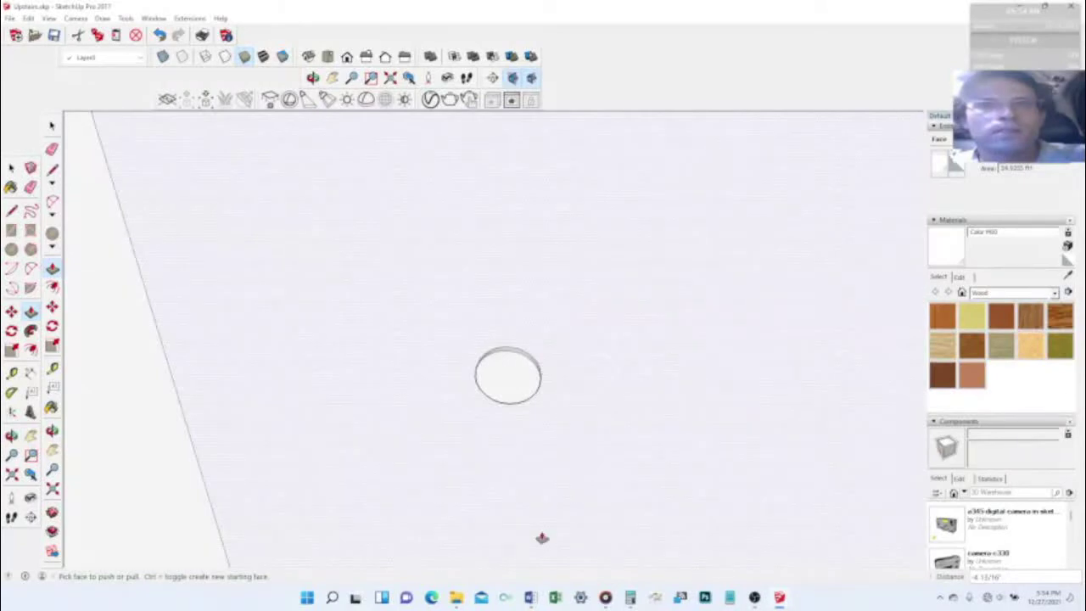
pyautogui.moveTo(552, 492); pyautogui.dragTo(566, 390, button='middle')
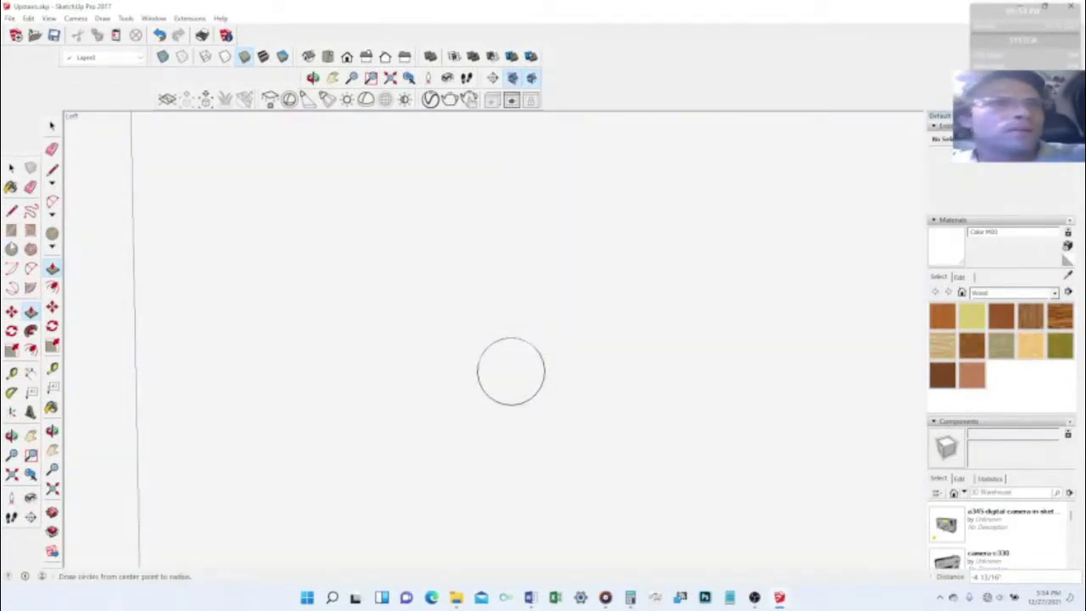
# Step: Draw a small circle at the centre of the large disc and nudge it into place
pyautogui.click(52, 233)
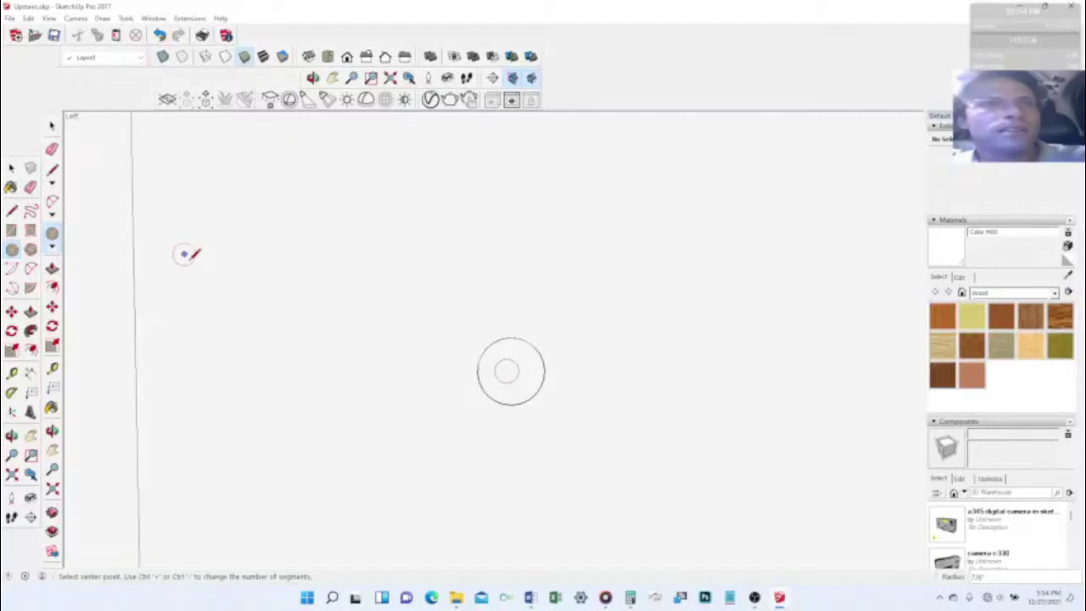
pyautogui.press('space')
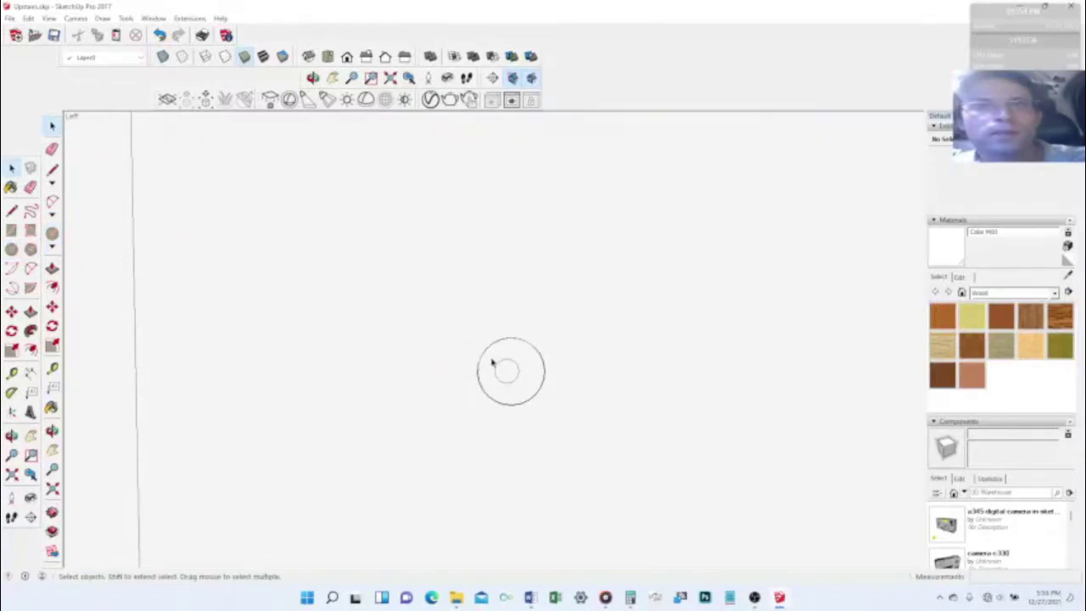
pyautogui.click(499, 376)
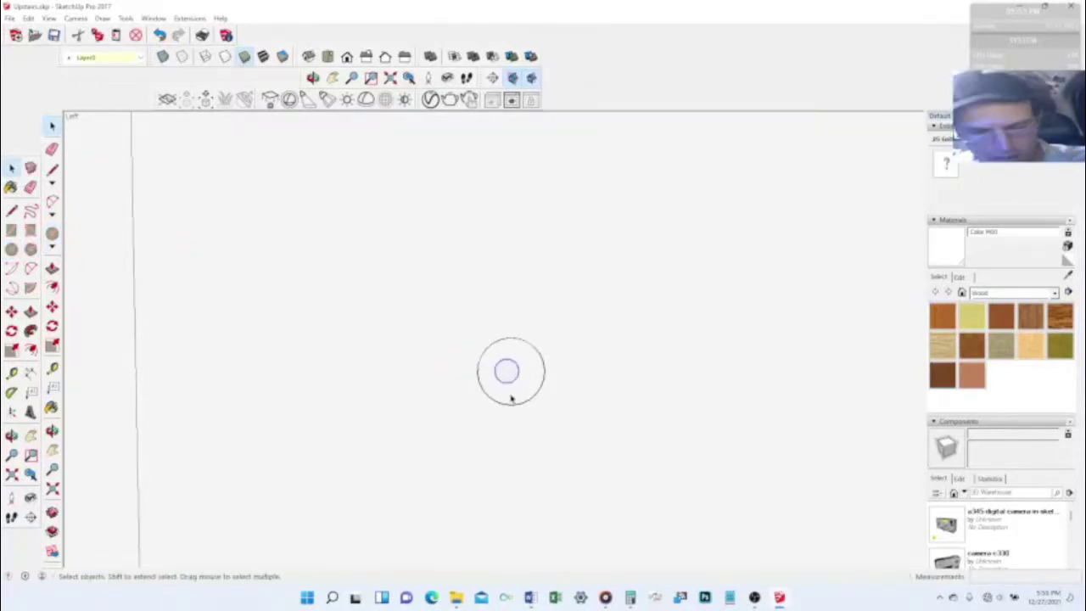
pyautogui.press('m')
pyautogui.click(507, 371)
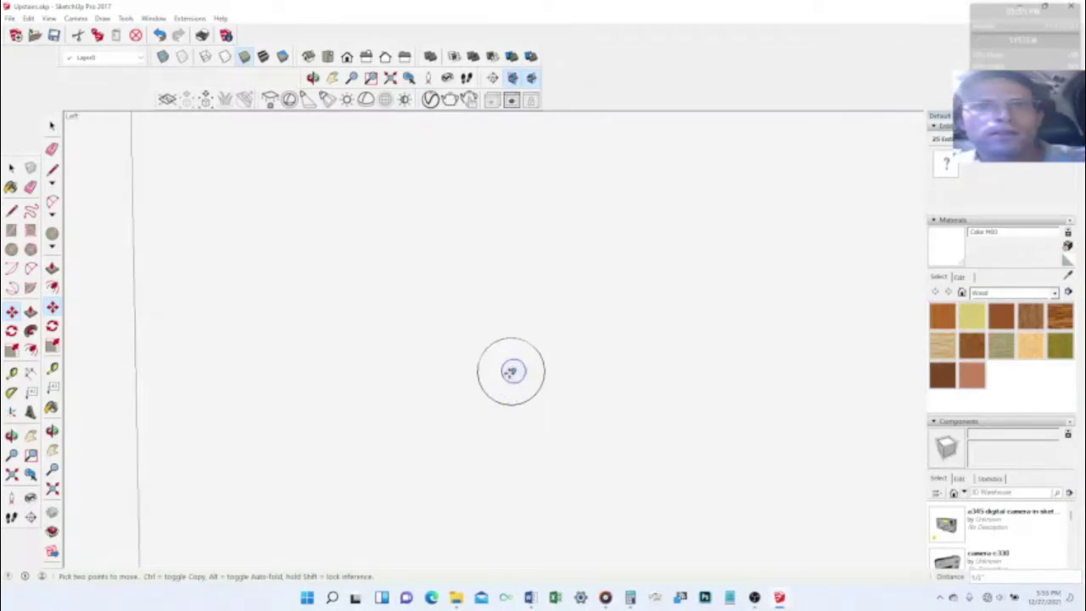
pyautogui.moveTo(550, 367); pyautogui.dragTo(546, 326, button='middle')
pyautogui.scroll(4, 577, 359)
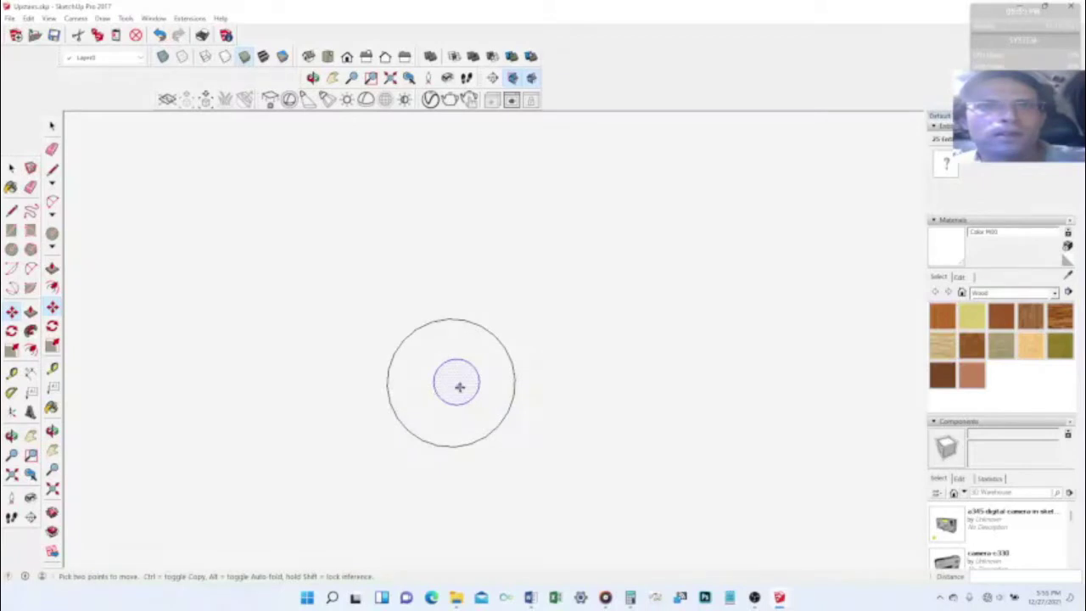
pyautogui.click(459, 387)
pyautogui.scroll(-3, 451, 391)
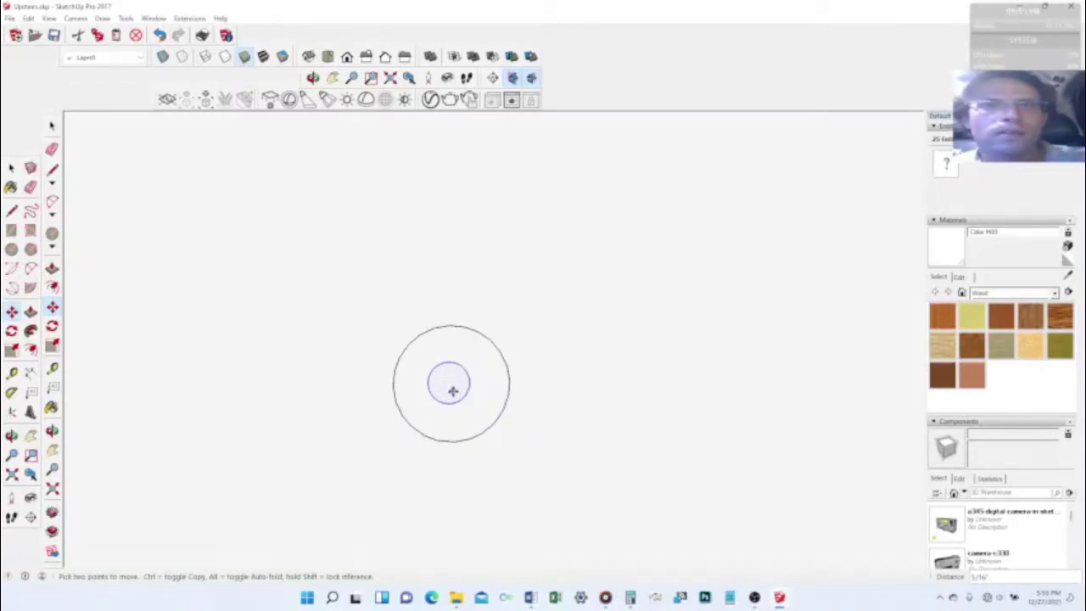
pyautogui.moveTo(451, 390)
pyautogui.mouseDown(button='middle')
pyautogui.moveTo(460, 404)
pyautogui.moveTo(502, 360)
pyautogui.moveTo(454, 386)
pyautogui.mouseUp(button='middle')
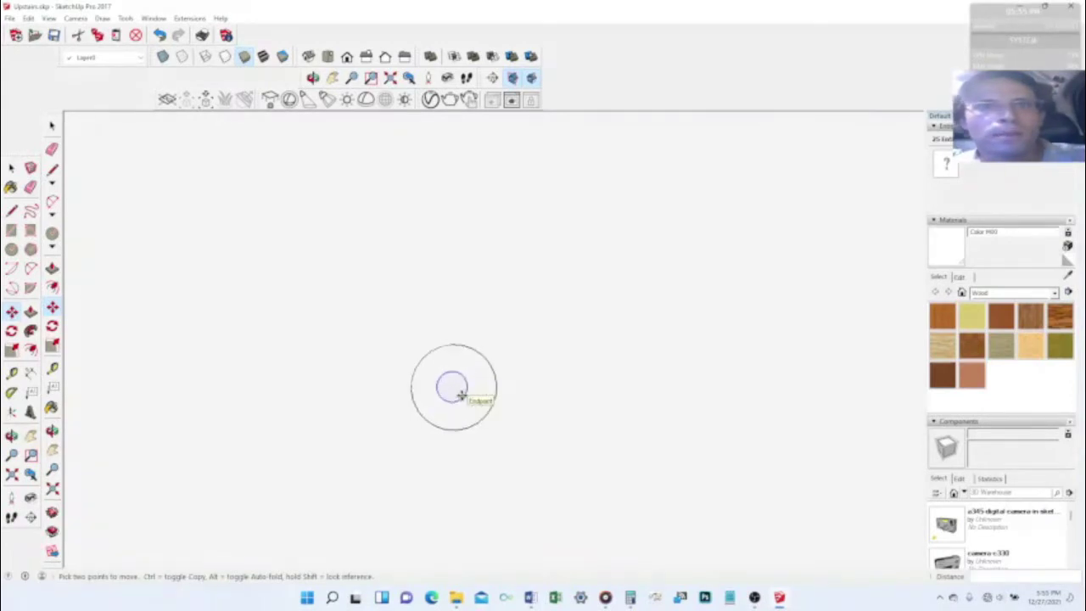
pyautogui.moveTo(458, 392)
pyautogui.mouseDown(button='middle')
pyautogui.moveTo(470, 439)
pyautogui.moveTo(456, 604)
pyautogui.moveTo(768, 475)
pyautogui.moveTo(499, 476)
pyautogui.moveTo(489, 373)
pyautogui.moveTo(509, 441)
pyautogui.moveTo(492, 550)
pyautogui.moveTo(516, 547)
pyautogui.moveTo(470, 446)
pyautogui.moveTo(560, 446)
pyautogui.moveTo(479, 459)
pyautogui.moveTo(472, 449)
pyautogui.mouseUp(button='middle')
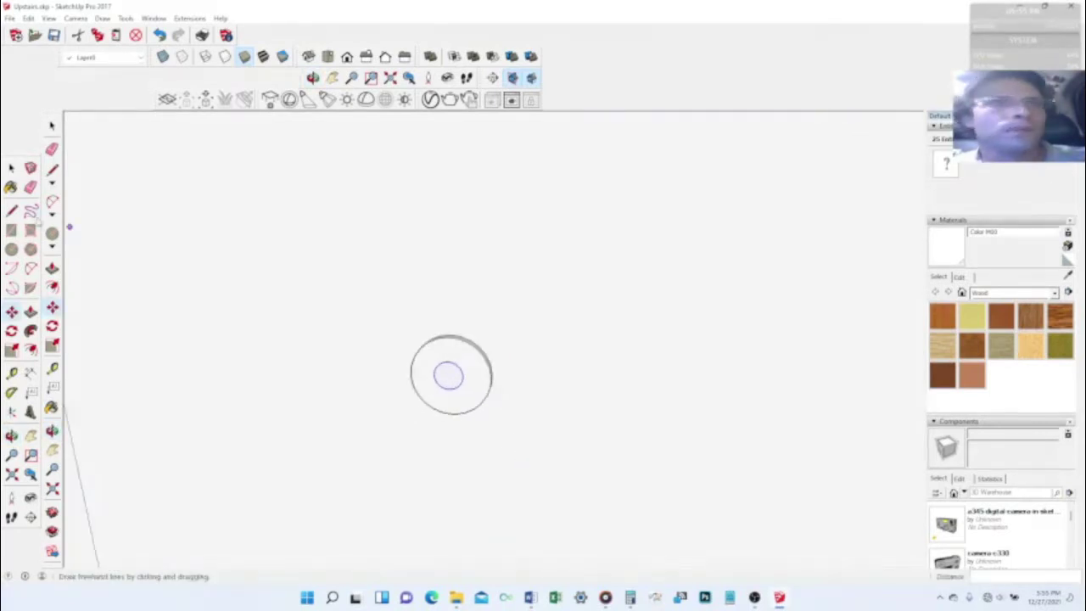
pyautogui.press('l')
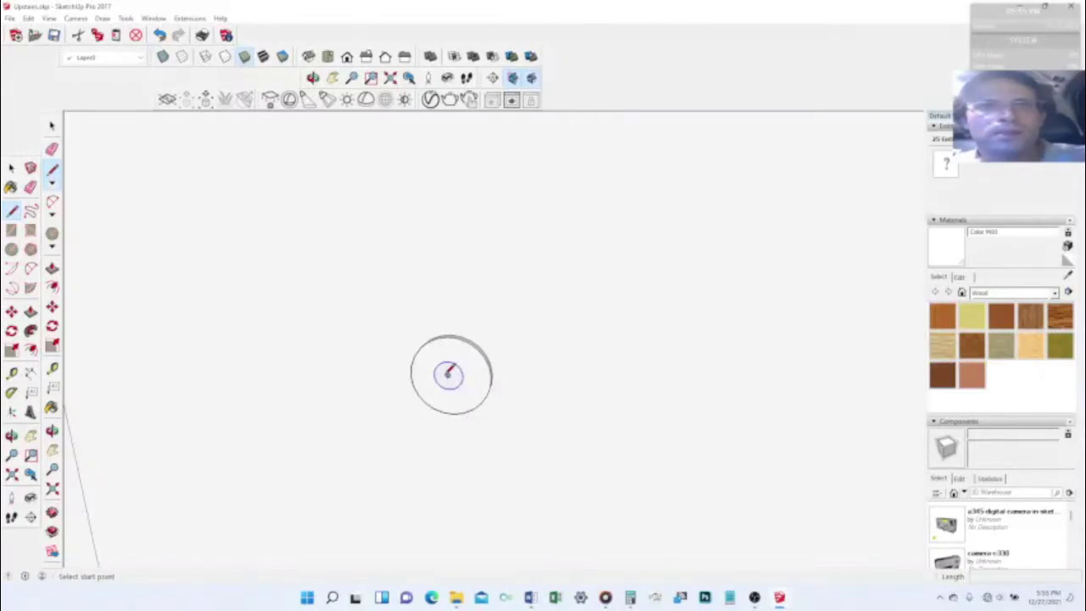
pyautogui.click(448, 375)
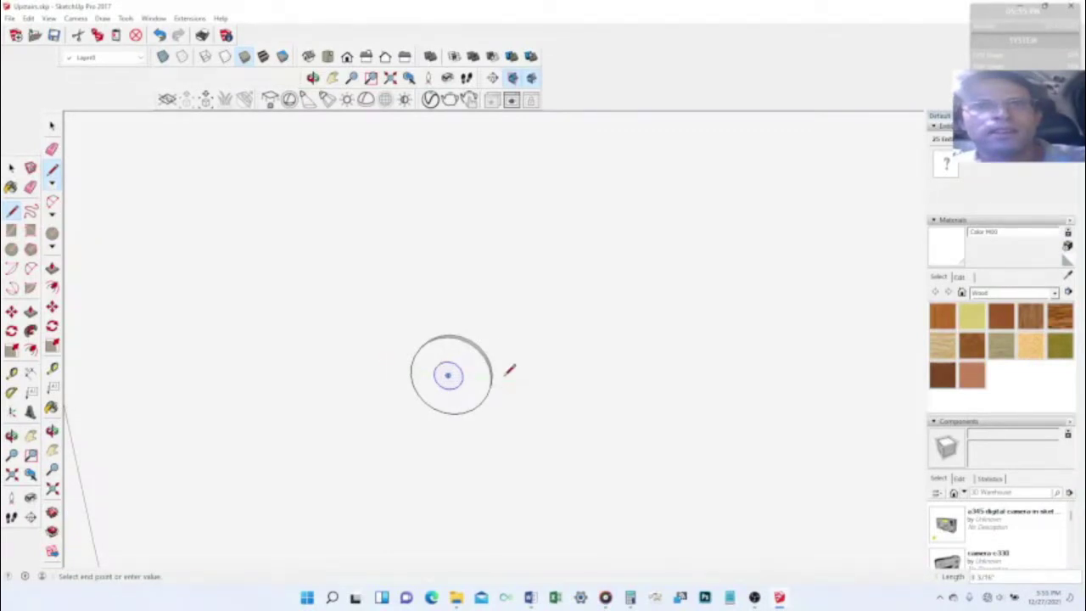
pyautogui.press('o')
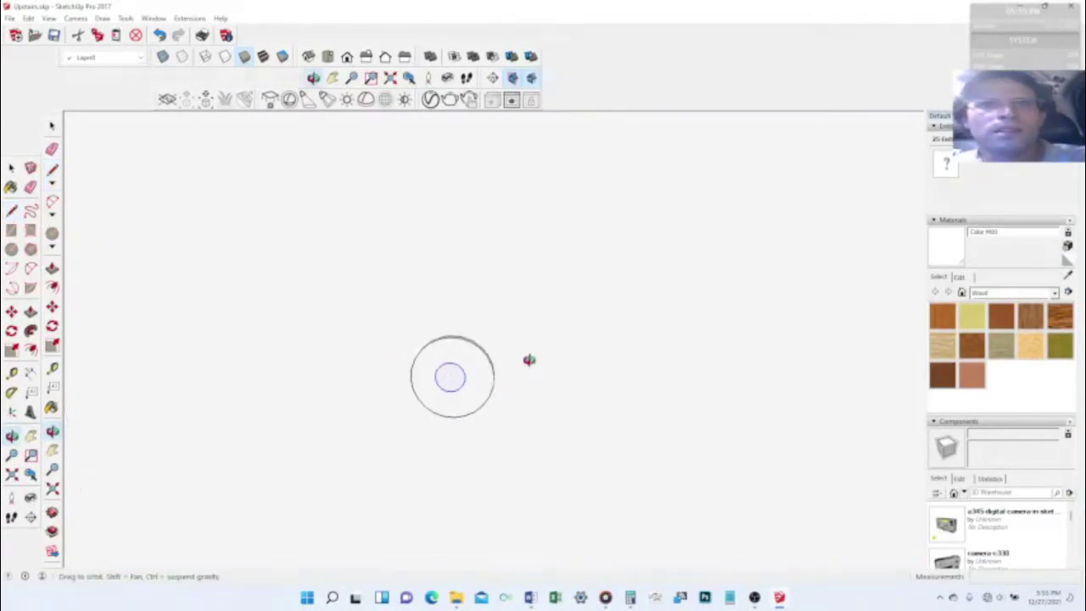
# Step: Orbit to see the disc edge-on and draw a short line out from its centre
pyautogui.moveTo(556, 295); pyautogui.dragTo(539, 309, button='middle')
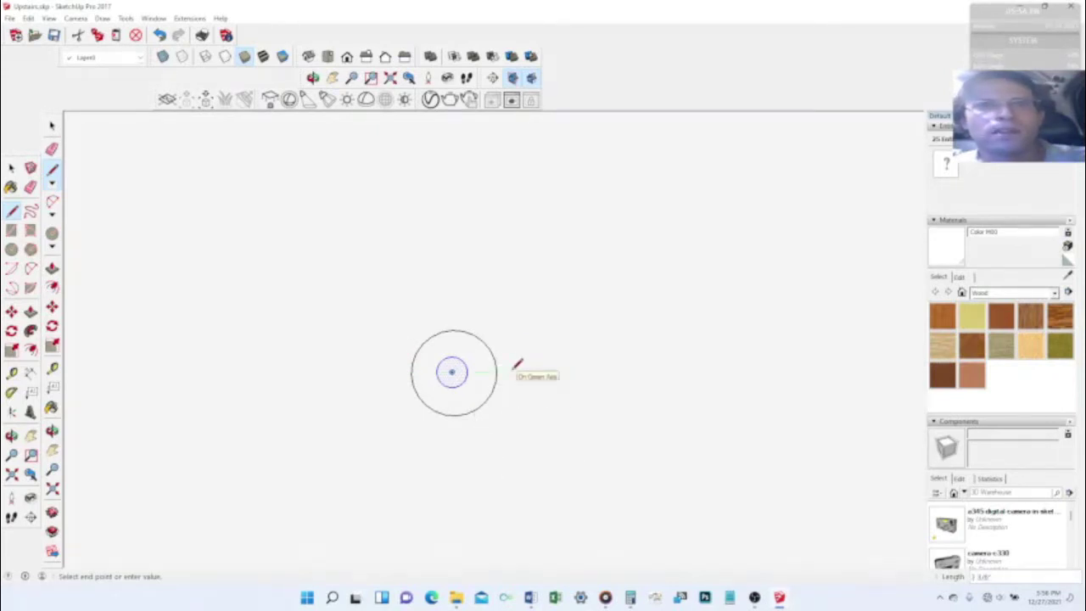
pyautogui.moveTo(509, 368); pyautogui.dragTo(773, 390, button='middle')
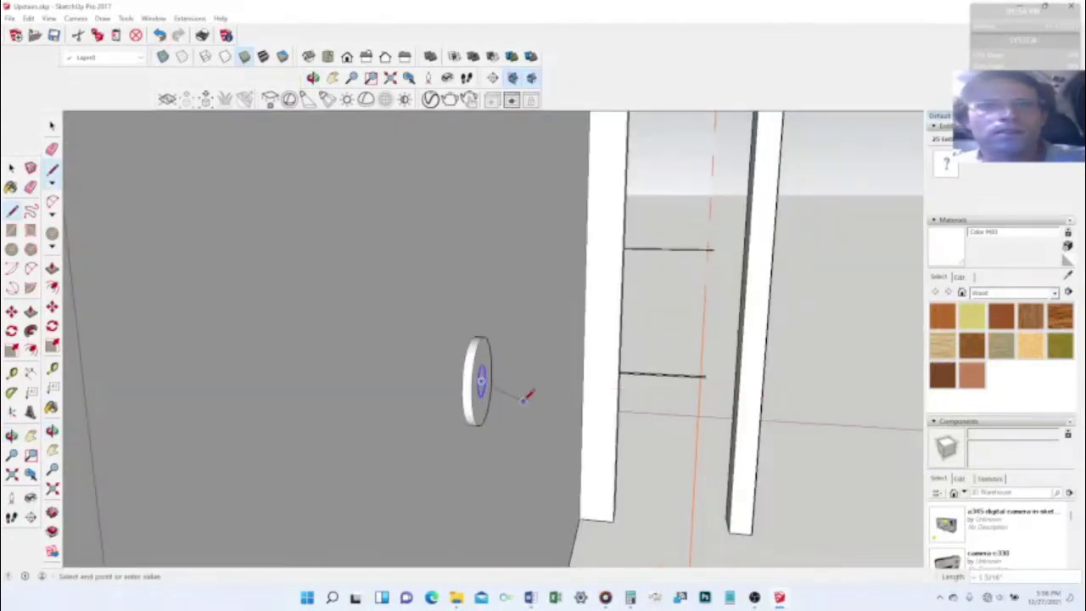
pyautogui.moveTo(524, 397); pyautogui.dragTo(551, 399, button='middle')
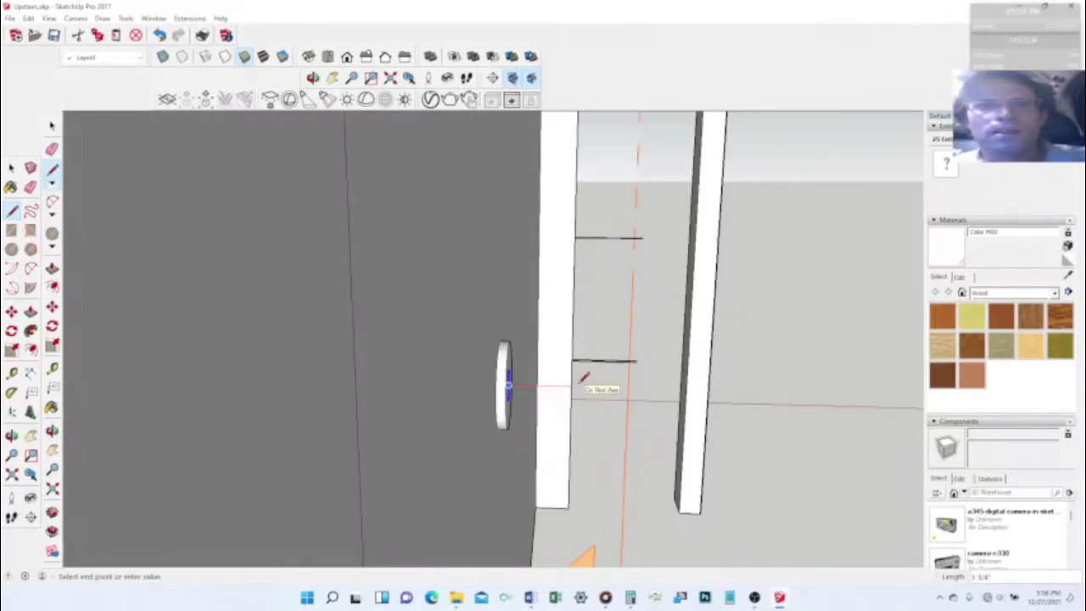
pyautogui.moveTo(582, 377)
pyautogui.mouseDown(button='middle')
pyautogui.moveTo(516, 404)
pyautogui.moveTo(325, 396)
pyautogui.moveTo(187, 361)
pyautogui.mouseUp(button='middle')
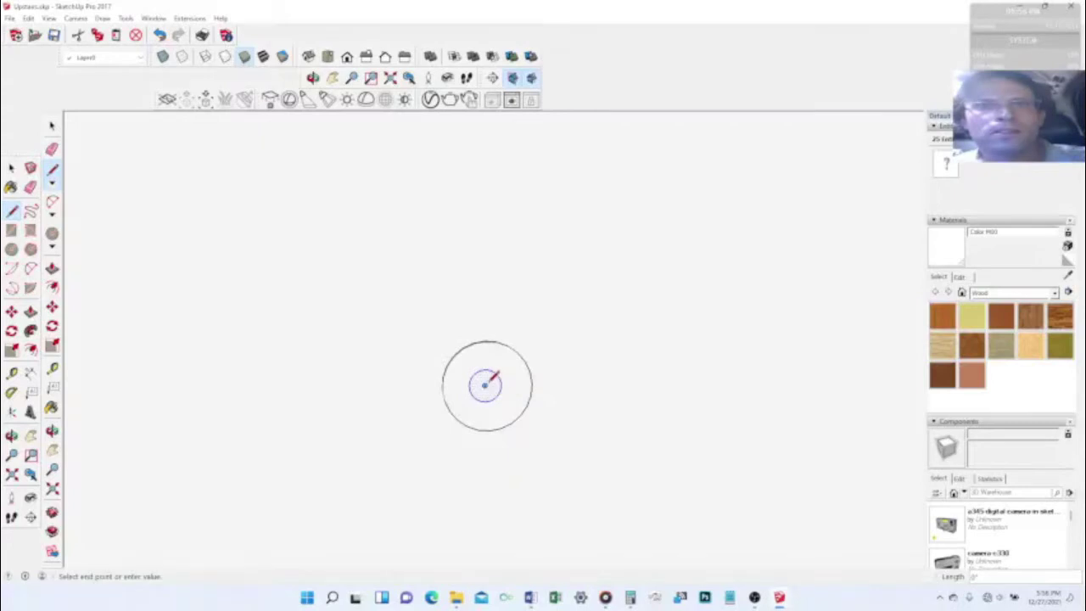
pyautogui.moveTo(484, 382)
pyautogui.mouseDown(button='middle')
pyautogui.moveTo(594, 395)
pyautogui.moveTo(694, 386)
pyautogui.moveTo(854, 434)
pyautogui.moveTo(878, 424)
pyautogui.moveTo(862, 429)
pyautogui.mouseUp(button='middle')
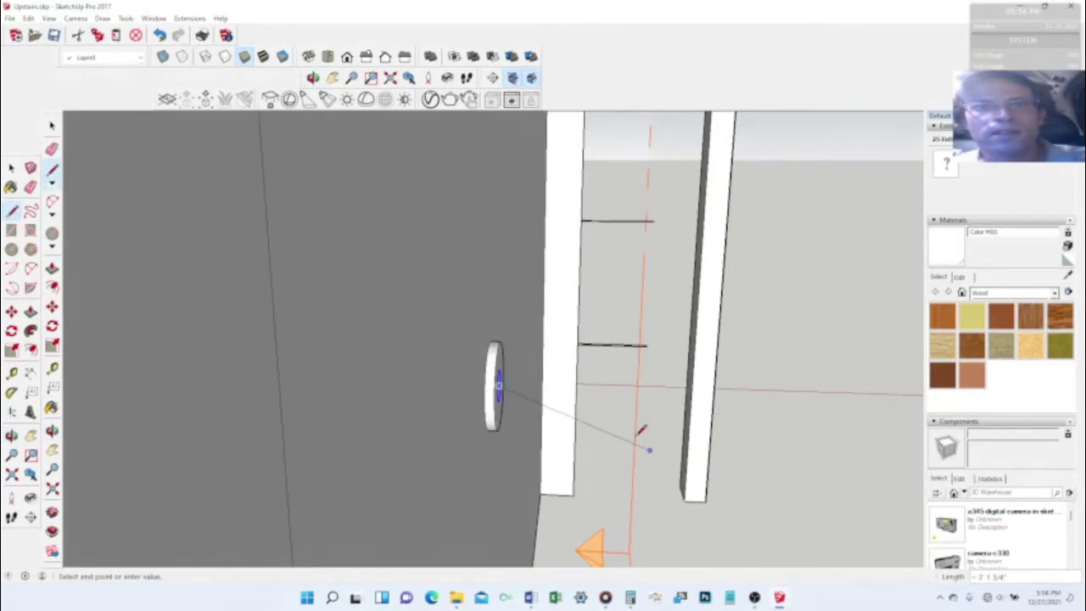
pyautogui.click(535, 386)
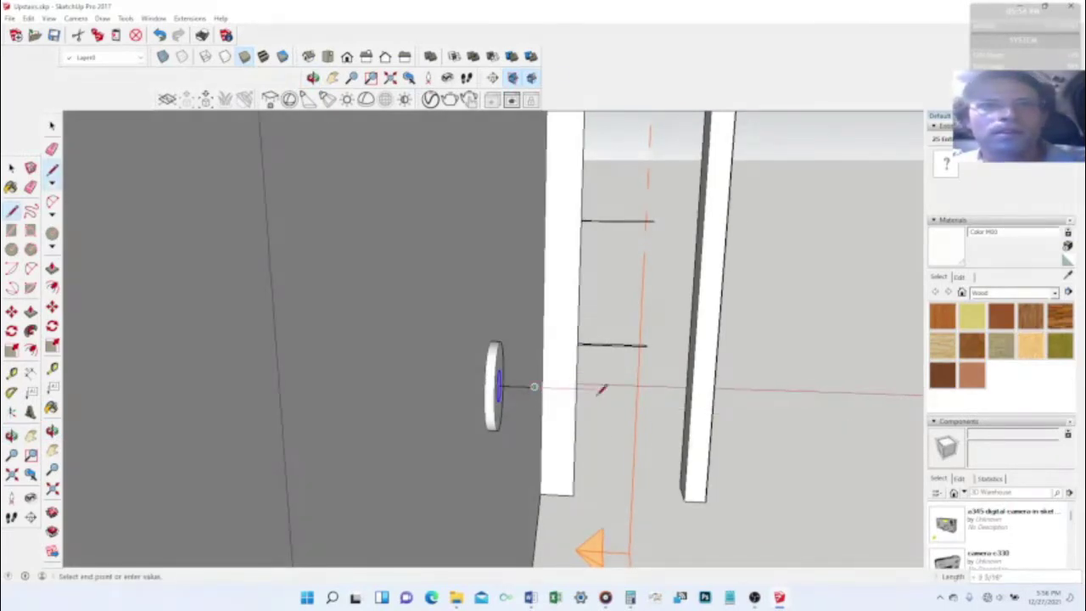
# Step: Orbit to show the surrounding walls, then start another line at the disc centre and cancel it
pyautogui.moveTo(599, 390)
pyautogui.mouseDown(button='middle')
pyautogui.moveTo(523, 450)
pyautogui.moveTo(548, 521)
pyautogui.moveTo(712, 515)
pyautogui.moveTo(364, 378)
pyautogui.mouseUp(button='middle')
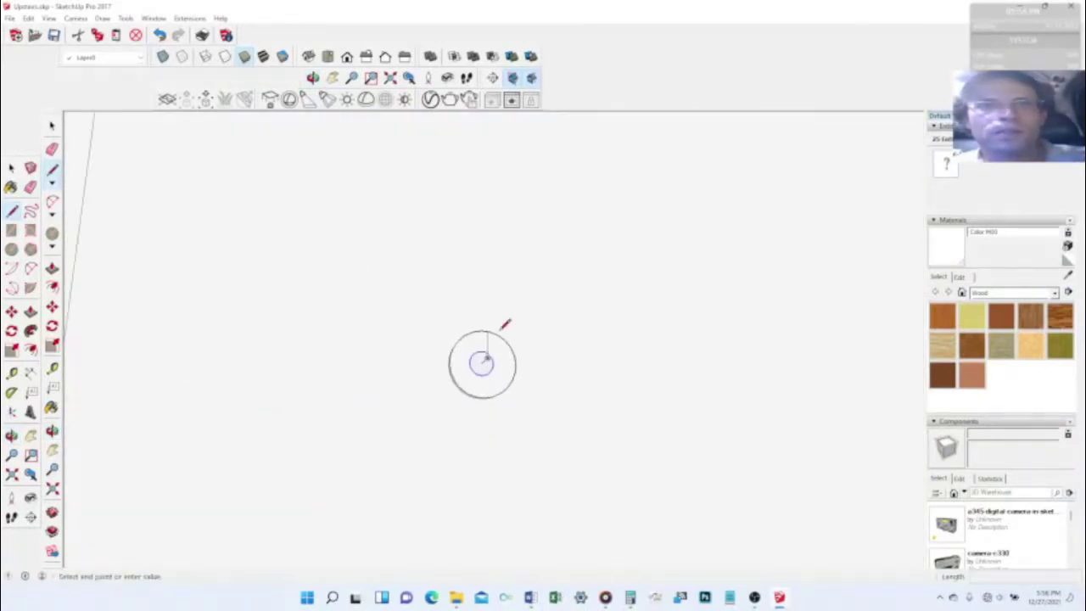
pyautogui.scroll(-3, 542, 331)
pyautogui.moveTo(676, 344)
pyautogui.mouseDown(button='middle')
pyautogui.moveTo(560, 416)
pyautogui.moveTo(587, 459)
pyautogui.mouseUp(button='middle')
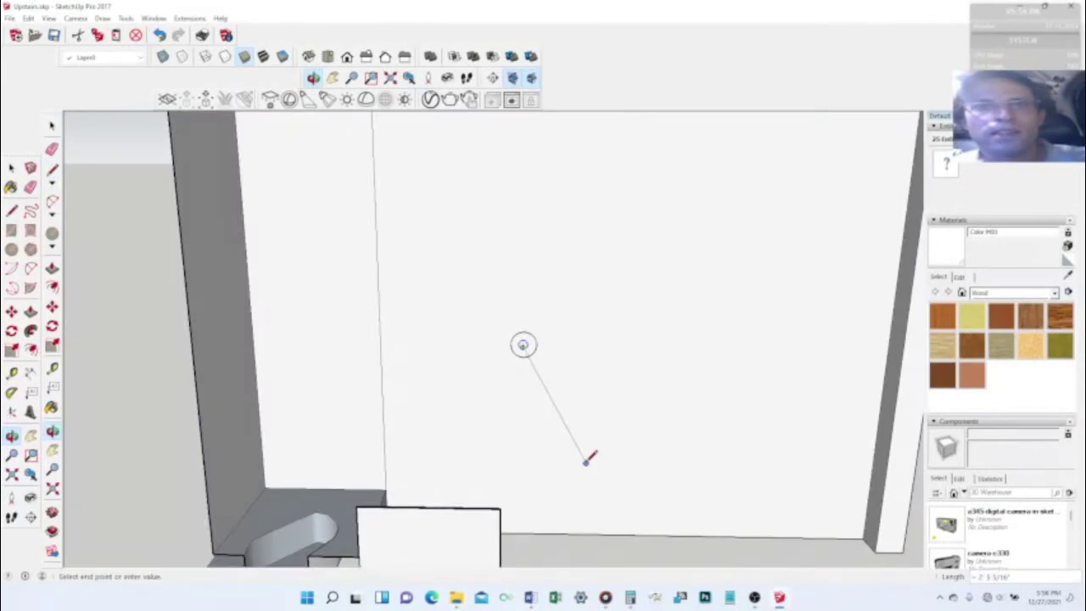
pyautogui.scroll(3, 588, 459)
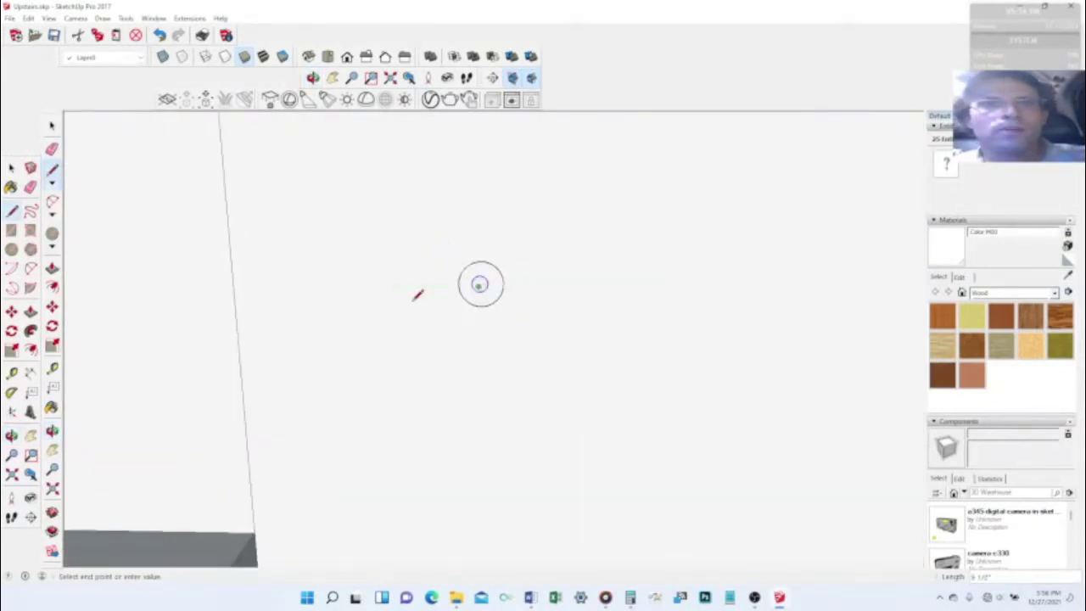
pyautogui.moveTo(514, 306); pyautogui.dragTo(512, 504, button='middle')
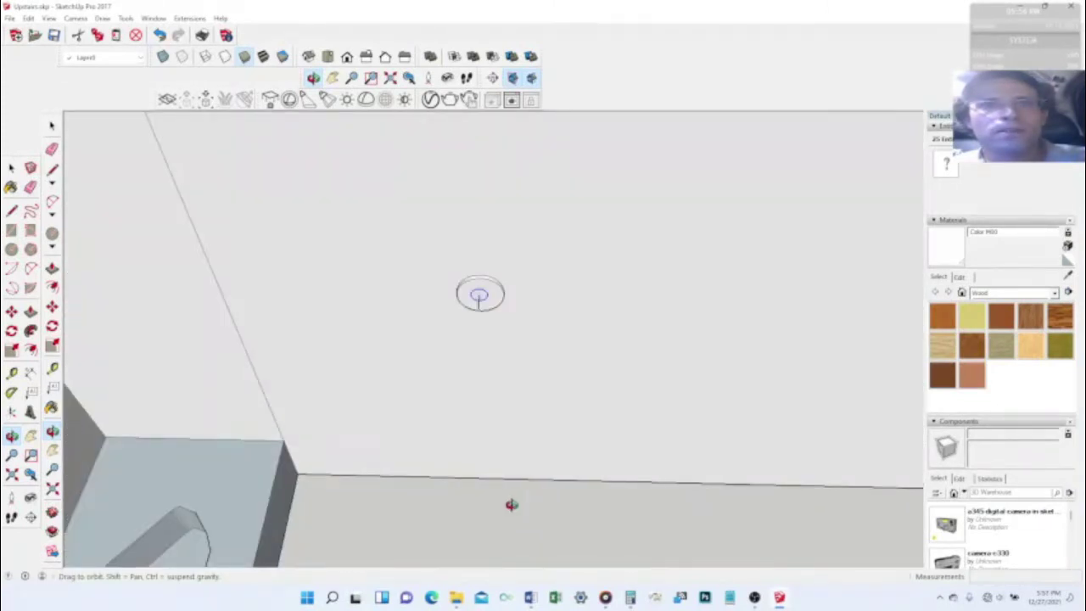
pyautogui.press('l')
pyautogui.click(479, 306)
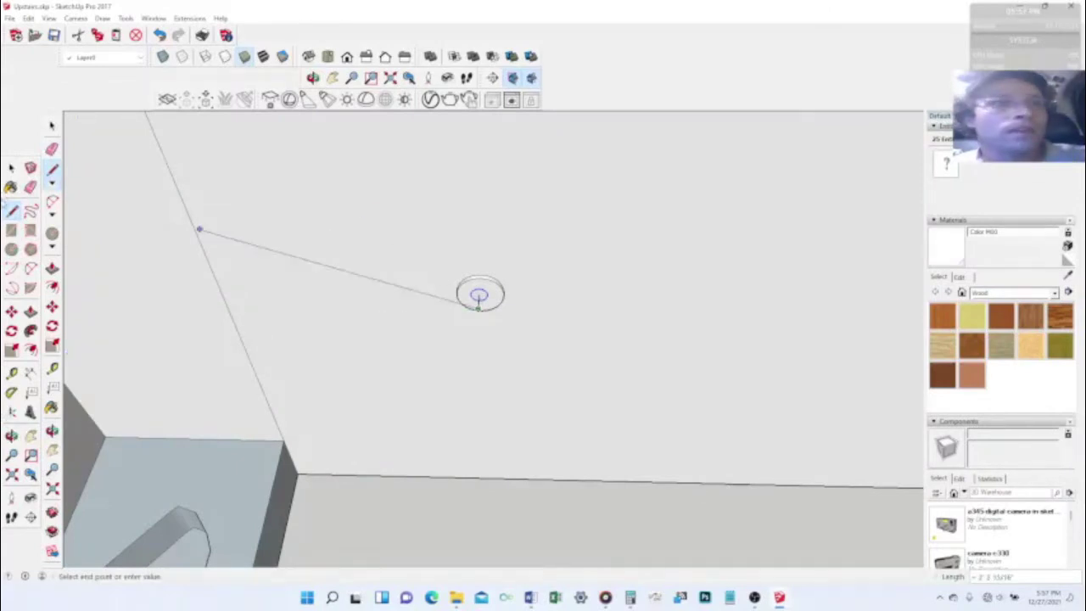
pyautogui.press('space')
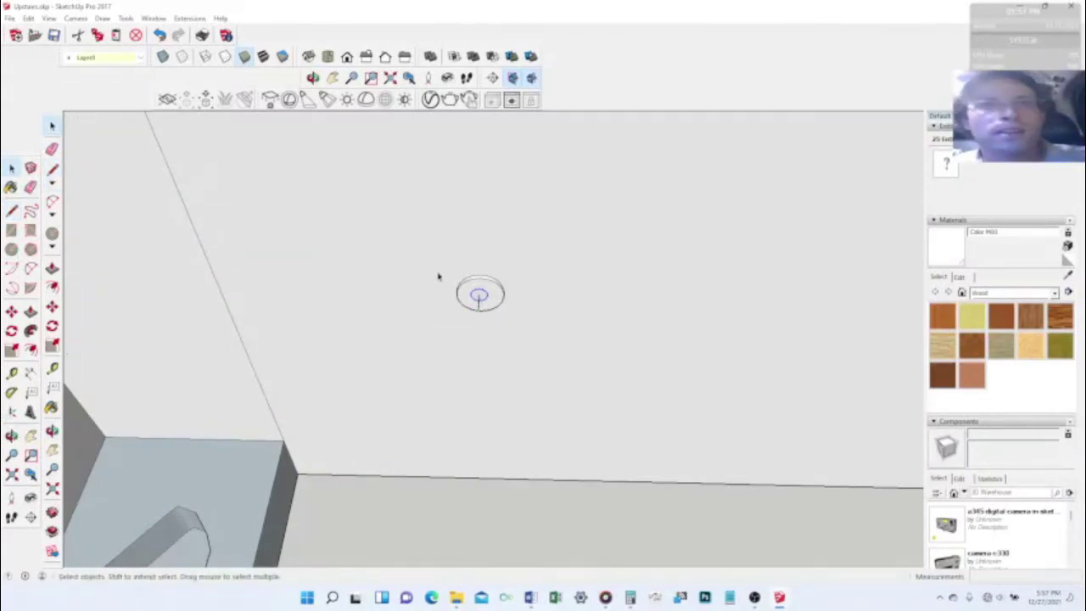
# Step: Copy the whole disc and paste the copy beside the original
pyautogui.moveTo(431, 262); pyautogui.dragTo(543, 328)
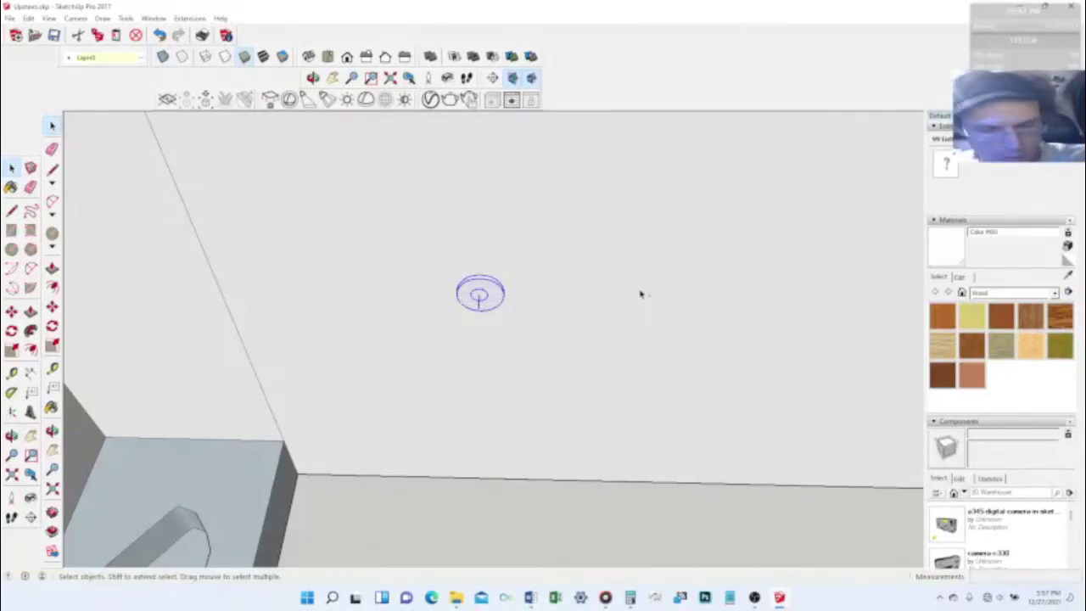
pyautogui.press('m')
pyautogui.hotkey('ctrl', 'v')
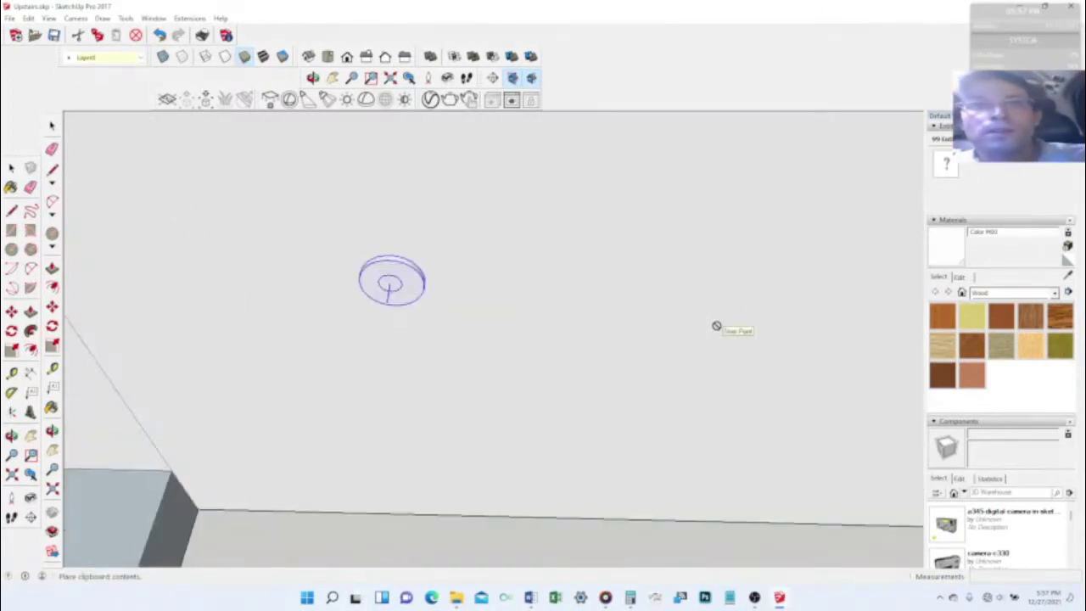
pyautogui.moveTo(715, 322); pyautogui.dragTo(734, 136, button='middle')
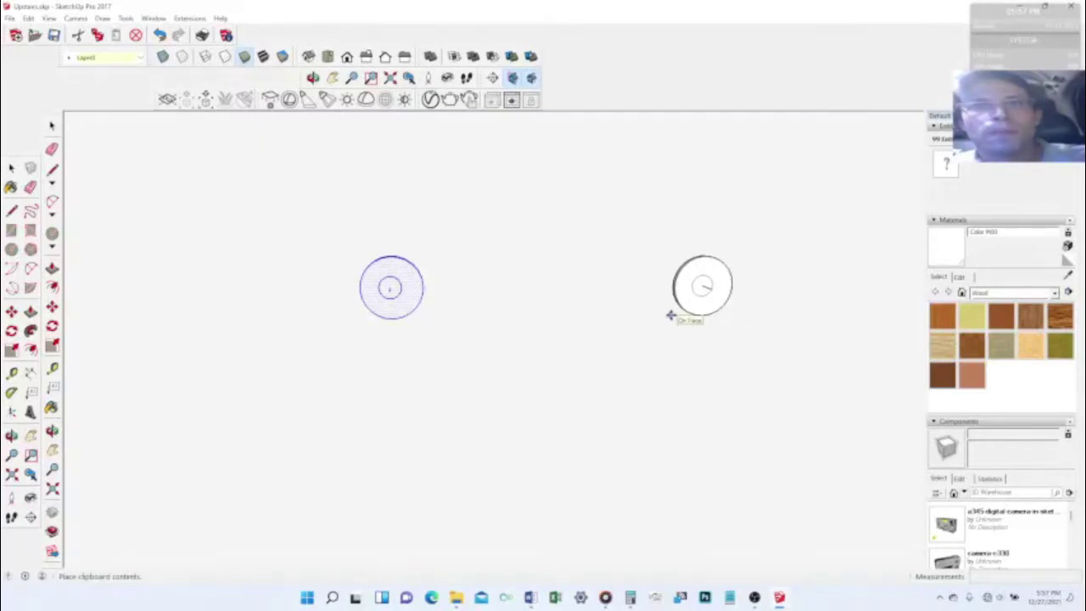
pyautogui.moveTo(670, 316); pyautogui.dragTo(668, 293, button='middle')
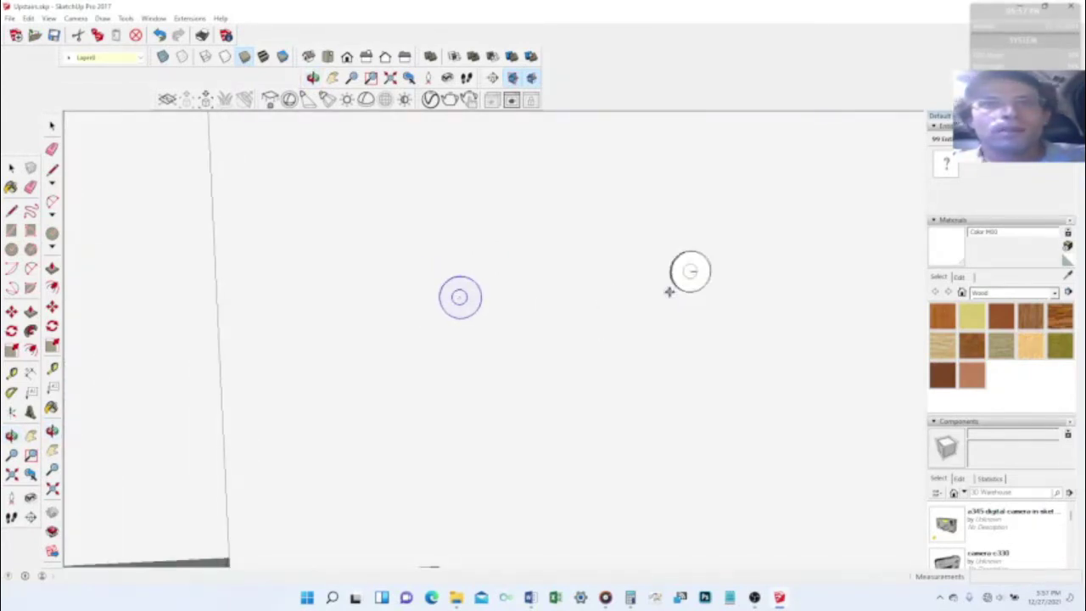
pyautogui.click(626, 314)
# Step: Move the right plate into position and tilt the view to show both plates at an angle
pyautogui.press('m')
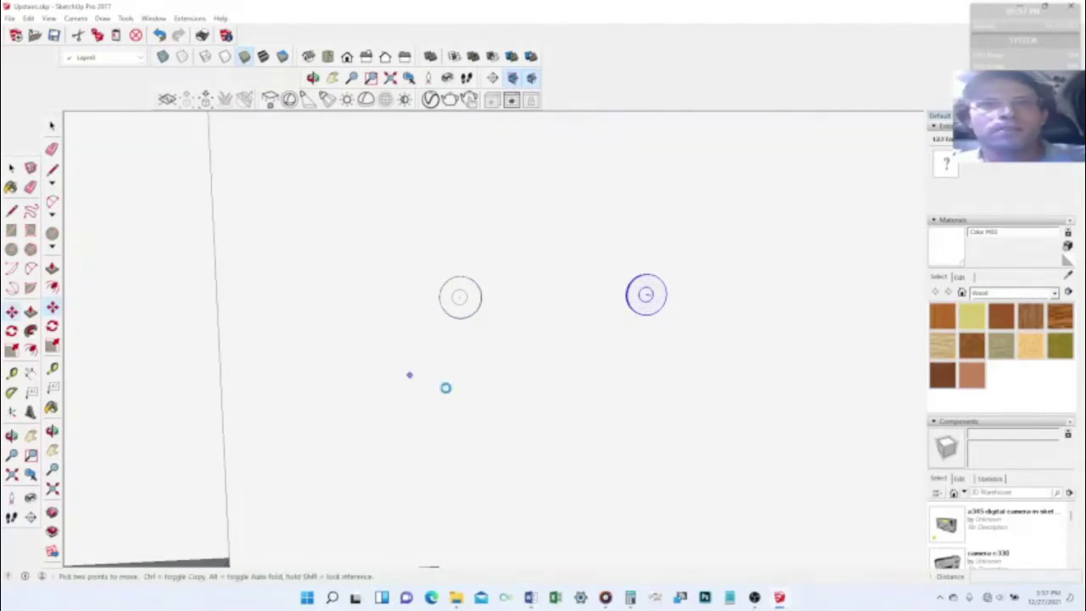
pyautogui.moveTo(445, 388)
pyautogui.mouseDown(button='middle')
pyautogui.moveTo(577, 427)
pyautogui.moveTo(524, 376)
pyautogui.moveTo(554, 369)
pyautogui.moveTo(436, 404)
pyautogui.moveTo(438, 393)
pyautogui.mouseUp(button='middle')
pyautogui.scroll(3, 460, 359)
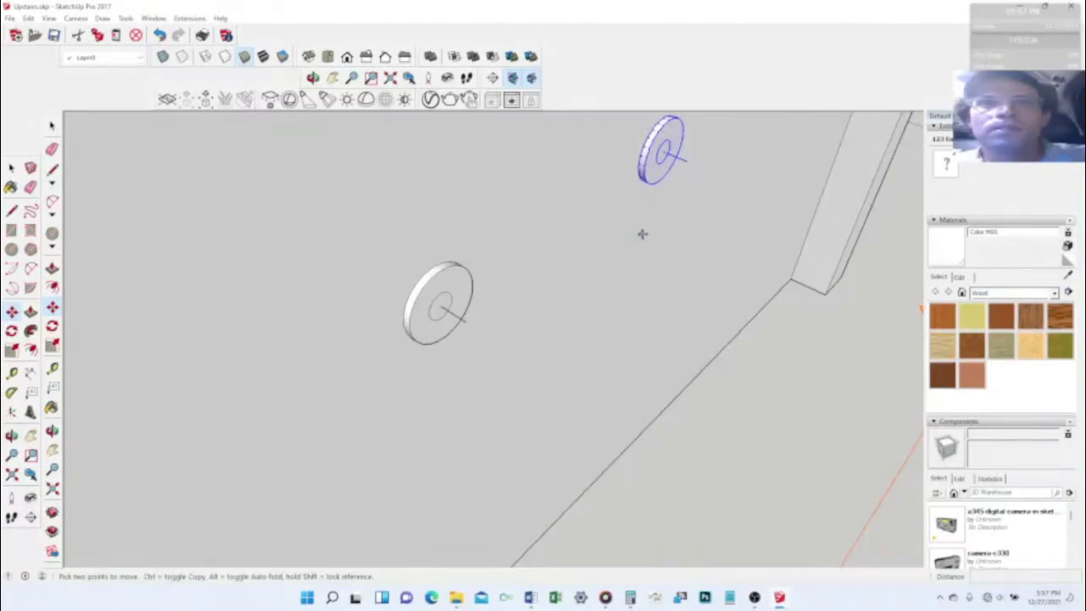
pyautogui.moveTo(626, 252); pyautogui.dragTo(405, 116, button='middle')
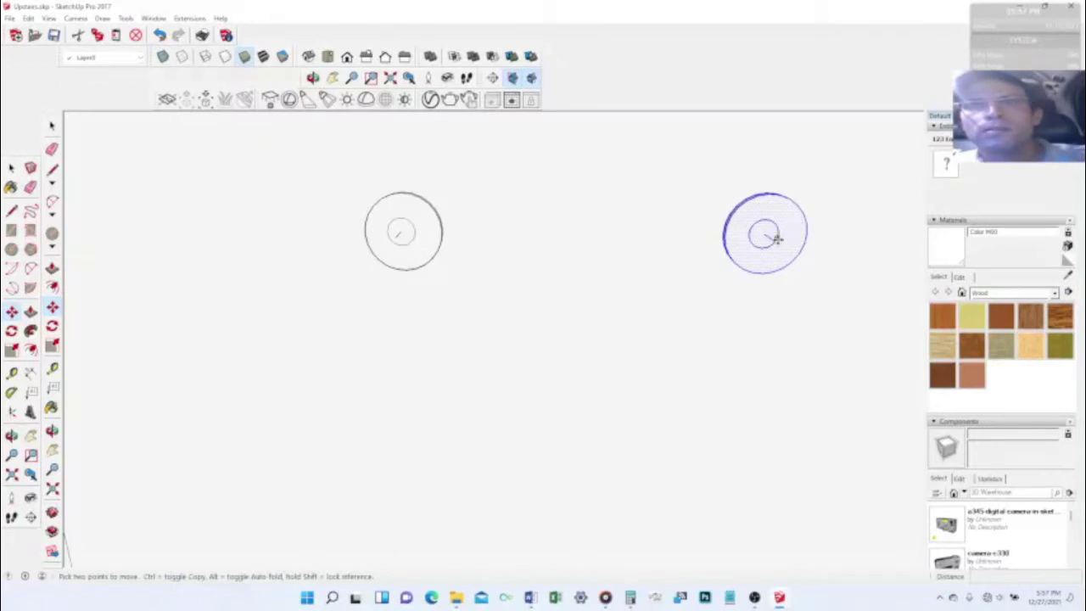
pyautogui.click(786, 228)
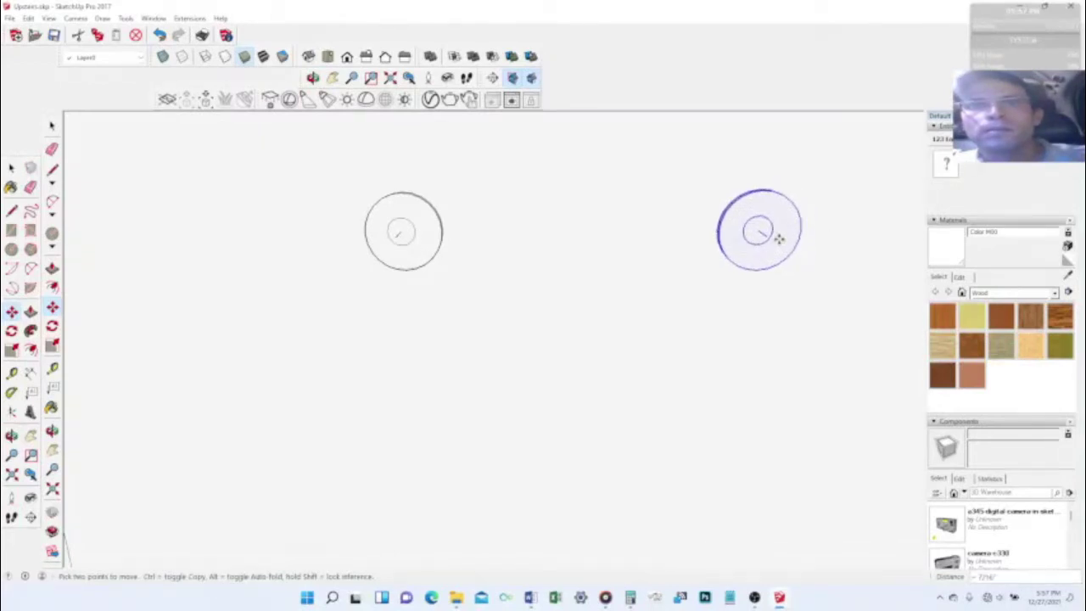
pyautogui.rightClick(779, 242)
pyautogui.click(546, 261)
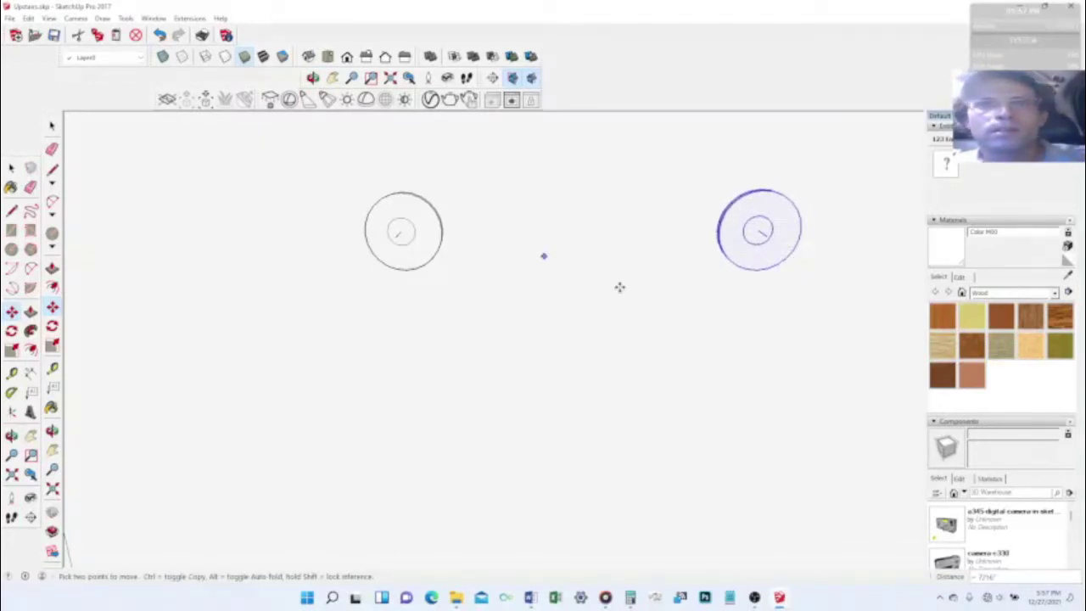
pyautogui.moveTo(618, 286); pyautogui.dragTo(653, 341, button='middle')
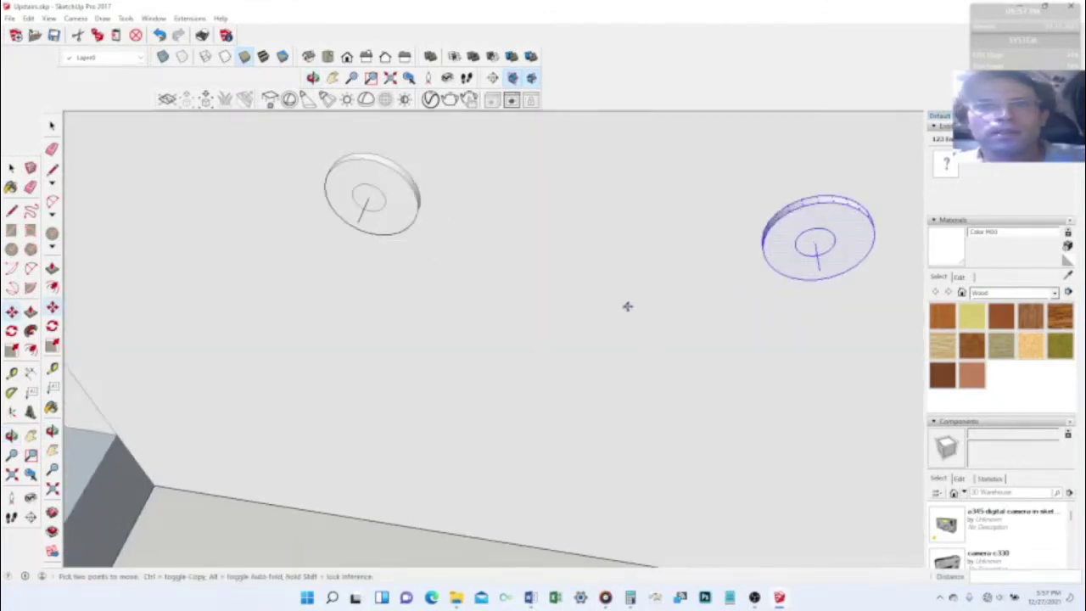
pyautogui.press('space')
pyautogui.click(636, 301)
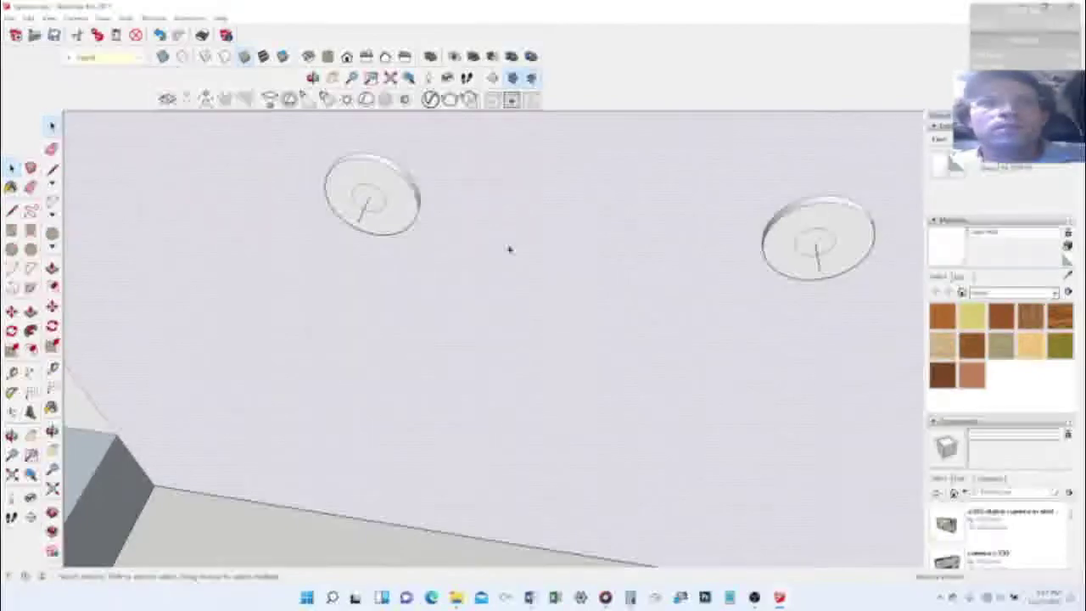
# Step: Draw a path line from the left plate to the right plate
pyautogui.press('l')
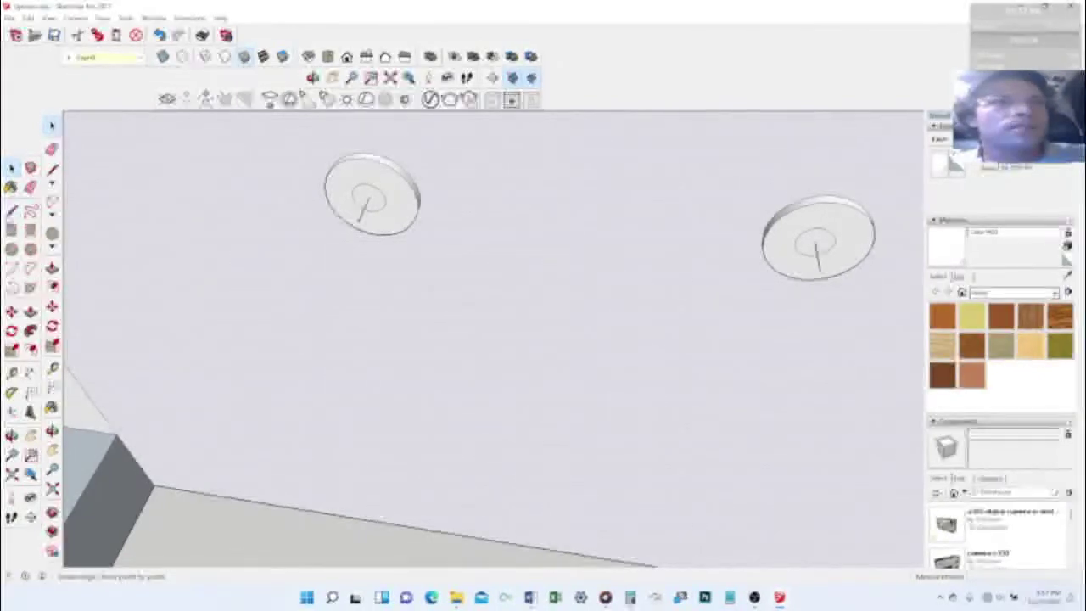
pyautogui.click(358, 223)
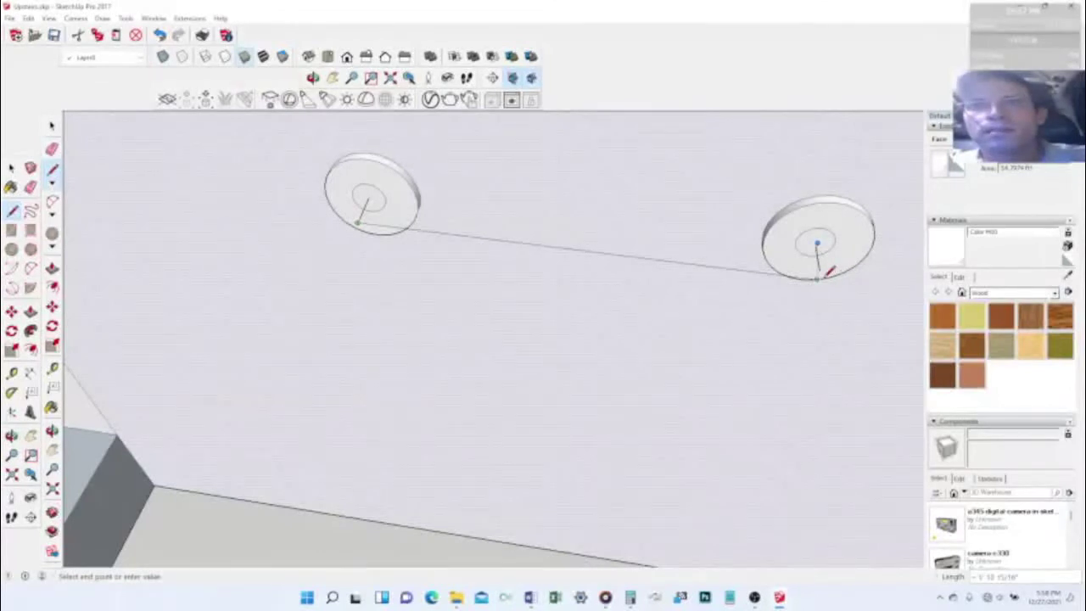
pyautogui.click(819, 270)
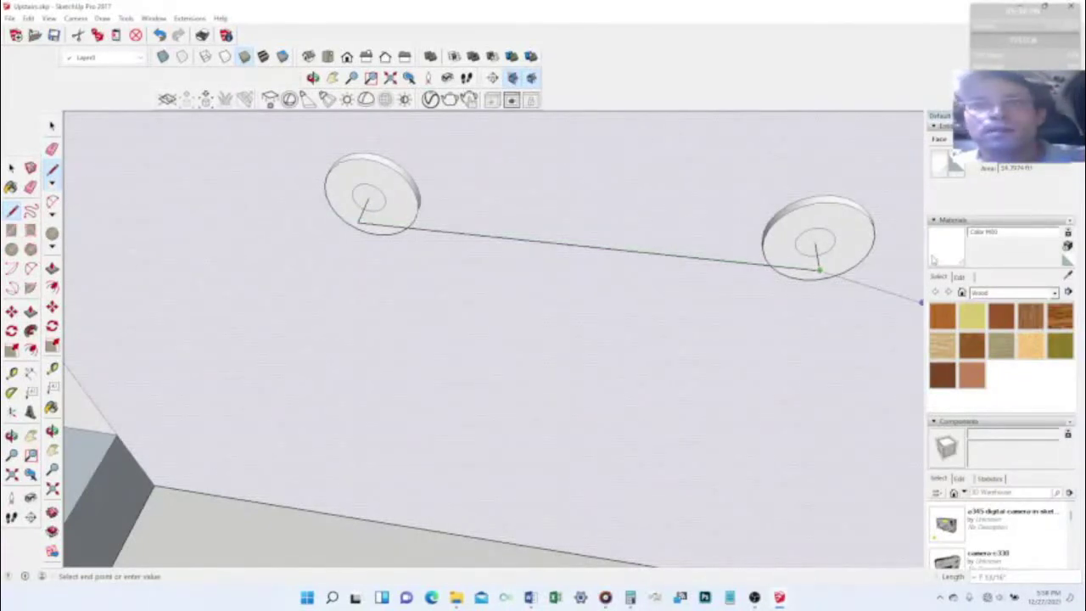
pyautogui.press('space')
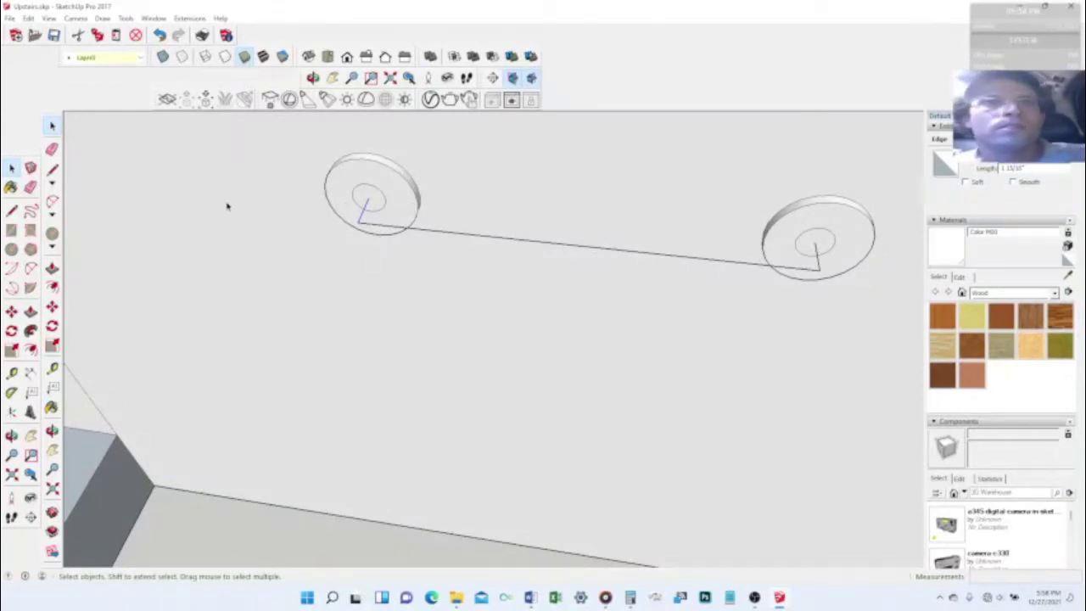
pyautogui.click(31, 331)
# Step: Undo the accidental cylinder and select the short and long path edges
pyautogui.moveTo(374, 202); pyautogui.dragTo(364, 216)
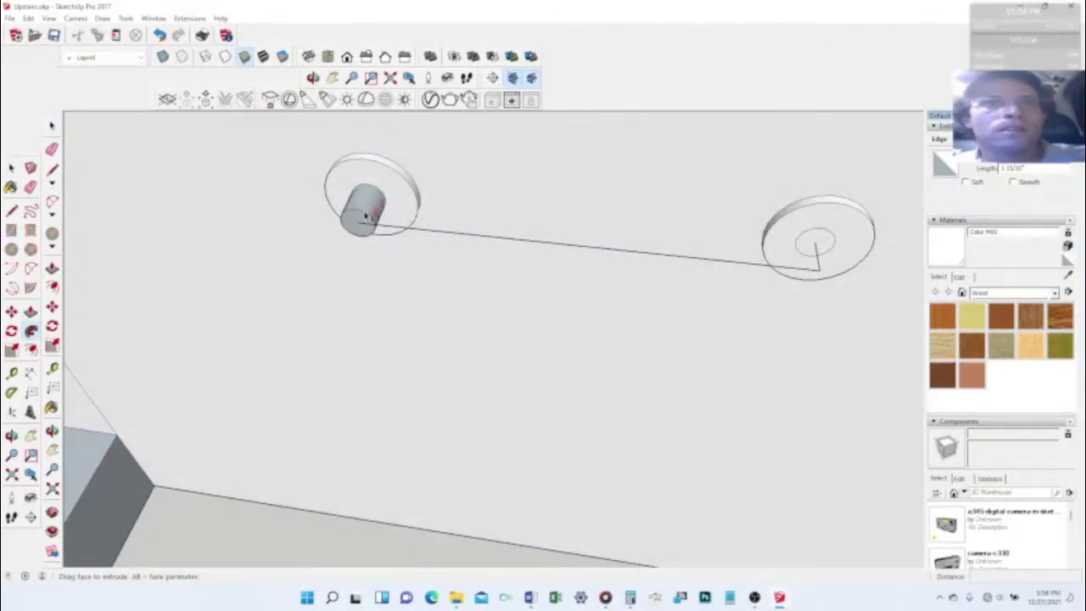
pyautogui.click(357, 222)
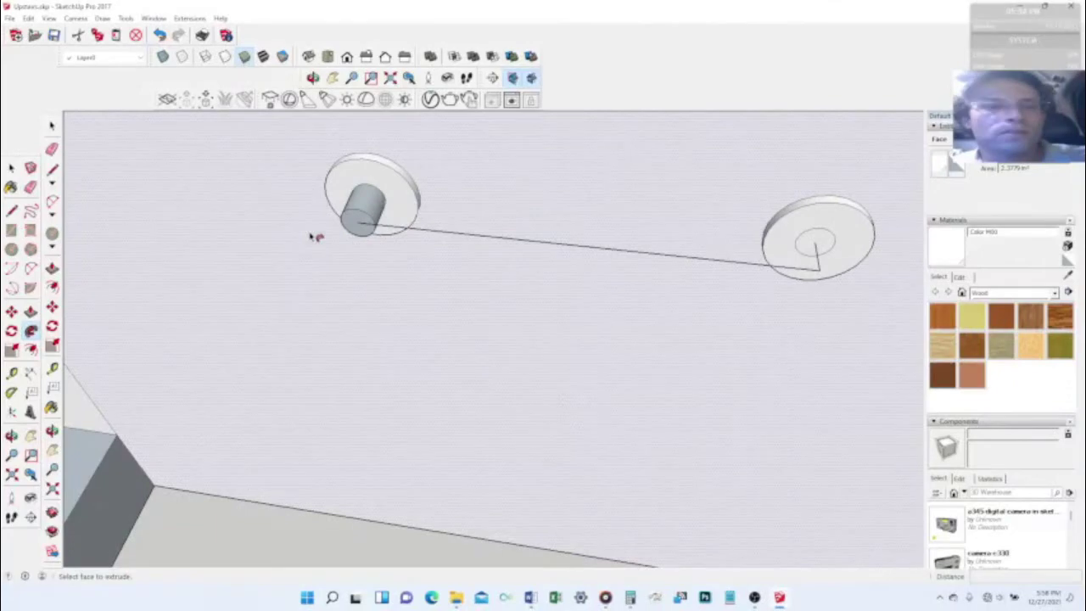
pyautogui.press('Escape')
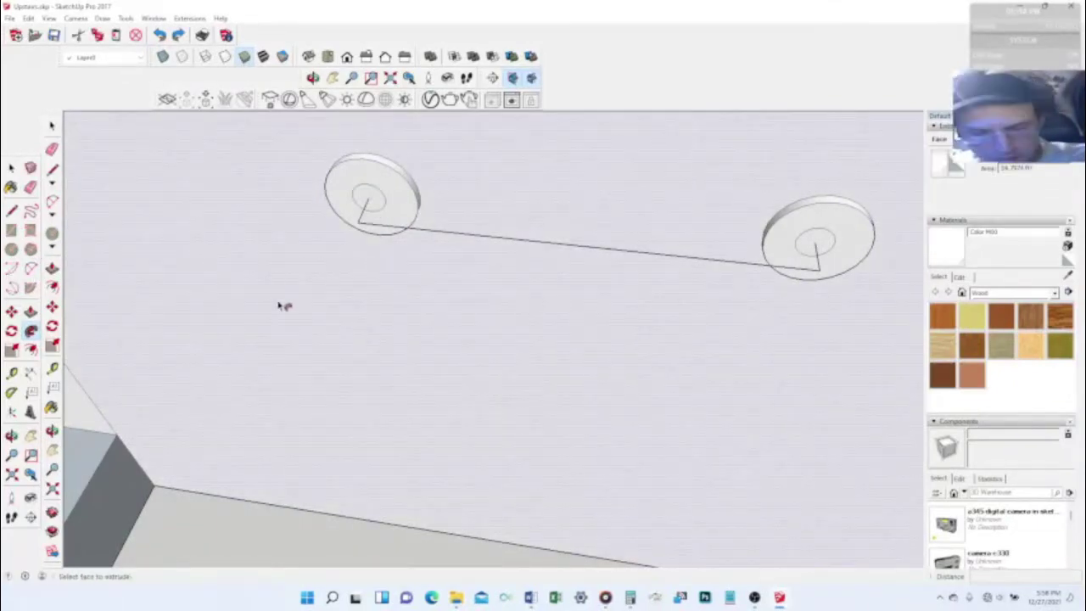
pyautogui.press('space')
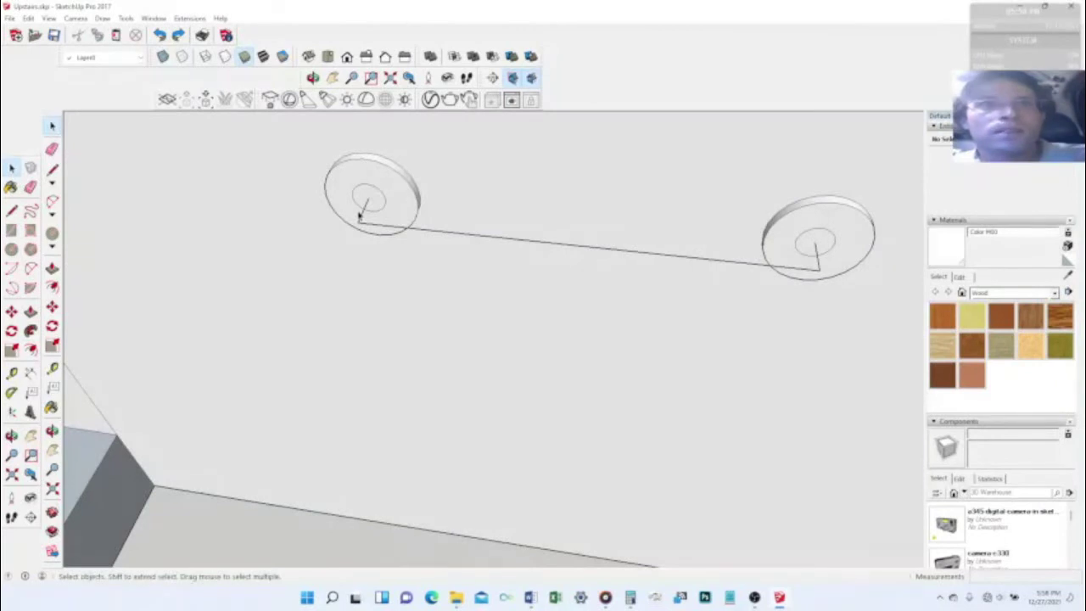
pyautogui.click(362, 216)
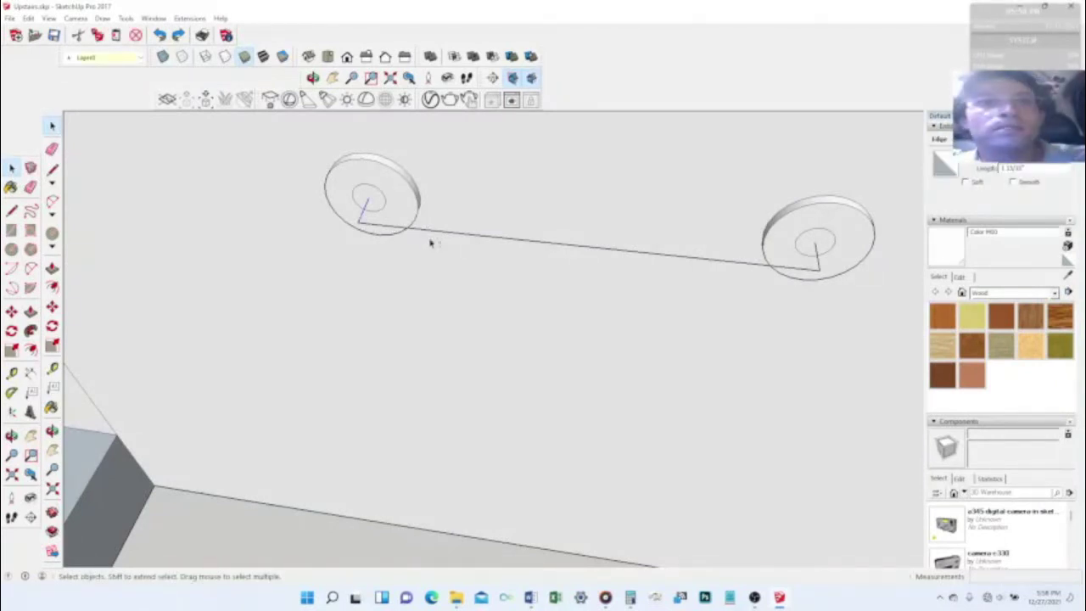
pyautogui.keyDown('shift'); pyautogui.click(556, 238); pyautogui.keyUp('shift')
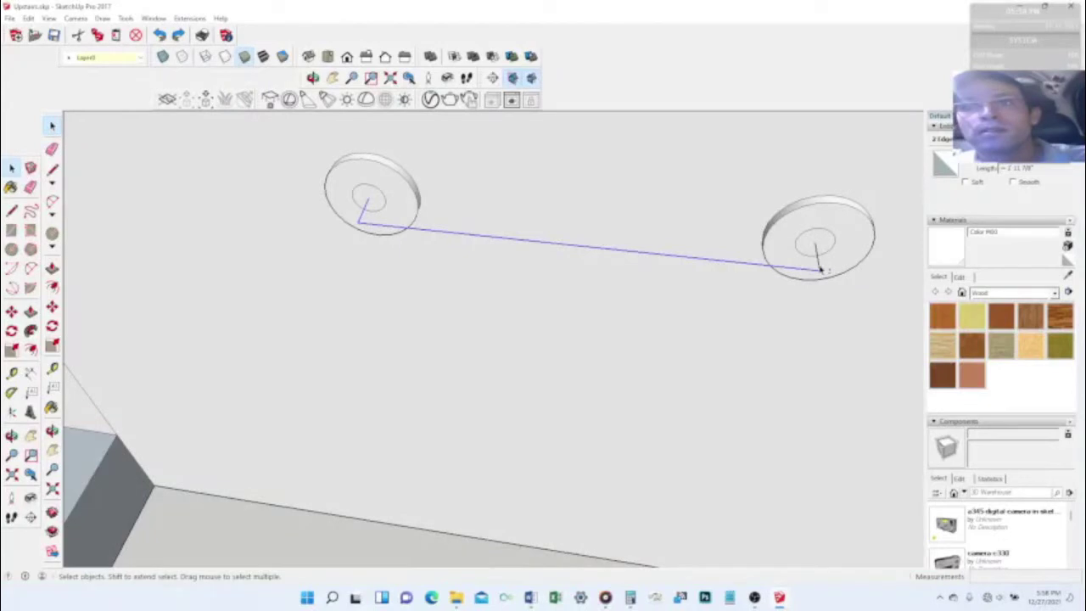
# Step: Sweep the small circle along the selected path into a round bar and inspect it on the wall
pyautogui.click(30, 330)
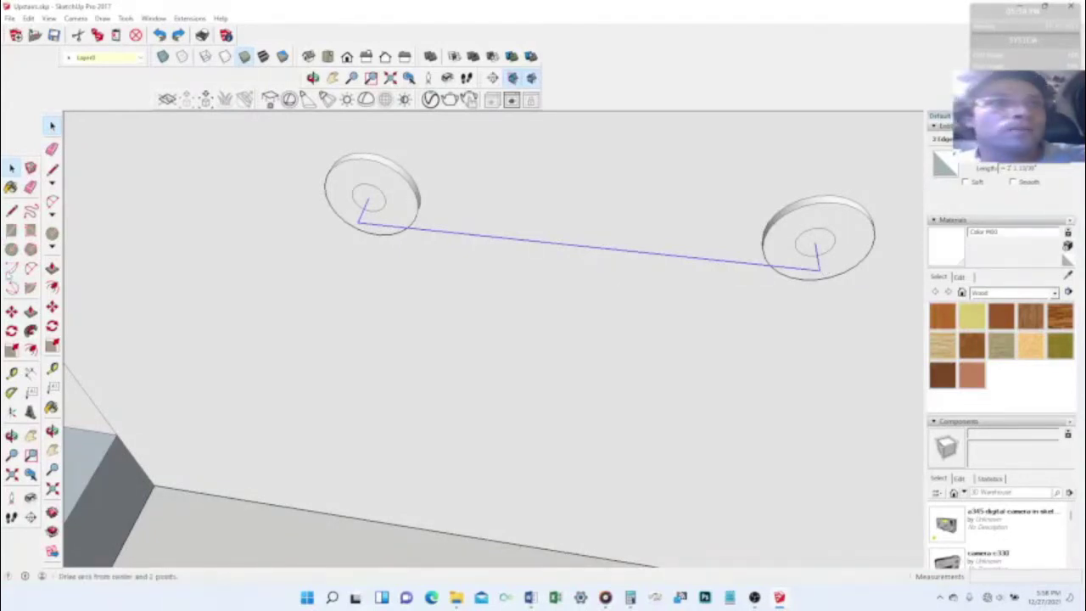
pyautogui.click(378, 218)
pyautogui.scroll(-3, 534, 266)
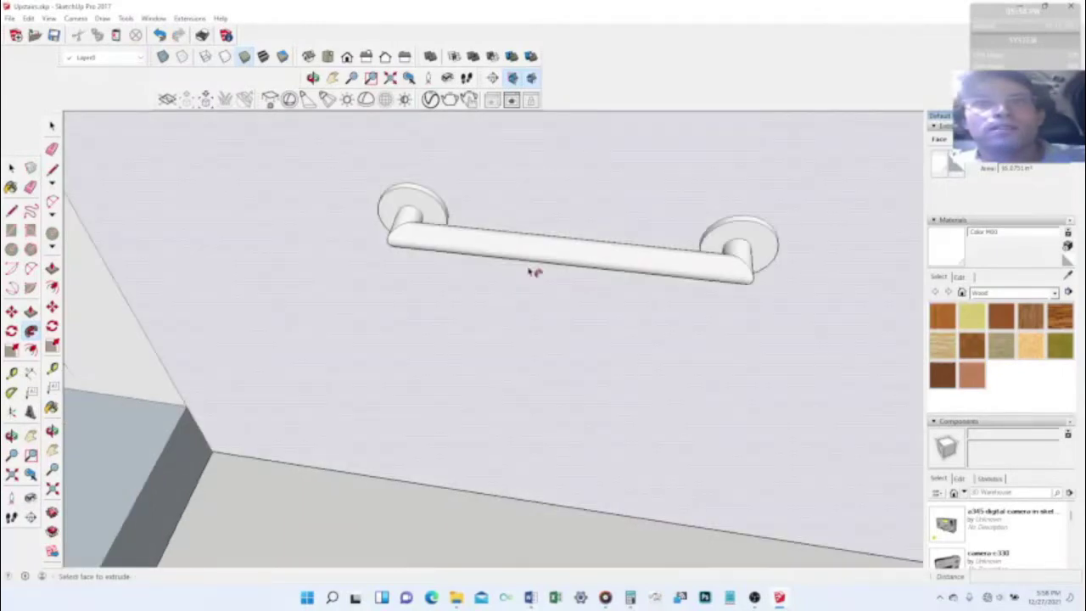
pyautogui.moveTo(534, 358); pyautogui.dragTo(555, 259, button='middle')
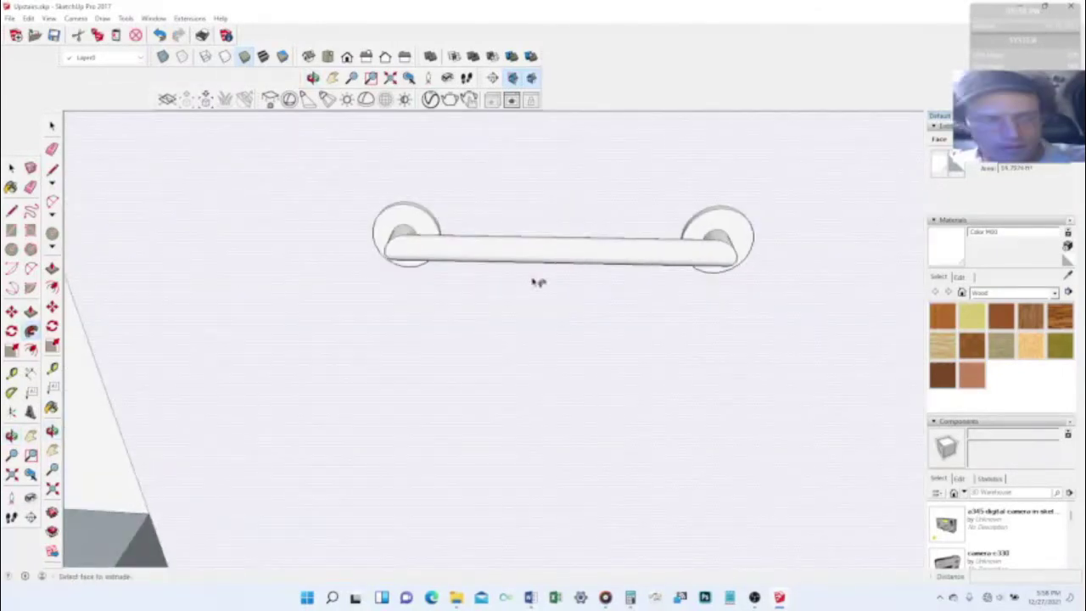
pyautogui.press('space')
pyautogui.scroll(-3, 517, 309)
pyautogui.scroll(-3, 511, 327)
pyautogui.moveTo(503, 341)
pyautogui.mouseDown(button='middle')
pyautogui.moveTo(484, 461)
pyautogui.moveTo(669, 385)
pyautogui.moveTo(556, 219)
pyautogui.moveTo(363, 238)
pyautogui.moveTo(628, 257)
pyautogui.moveTo(831, 417)
pyautogui.moveTo(839, 518)
pyautogui.moveTo(608, 318)
pyautogui.moveTo(416, 356)
pyautogui.moveTo(557, 376)
pyautogui.moveTo(393, 213)
pyautogui.moveTo(373, 370)
pyautogui.moveTo(404, 314)
pyautogui.moveTo(310, 291)
pyautogui.moveTo(244, 320)
pyautogui.moveTo(633, 446)
pyautogui.moveTo(611, 371)
pyautogui.moveTo(557, 322)
pyautogui.moveTo(538, 388)
pyautogui.moveTo(710, 369)
pyautogui.moveTo(705, 234)
pyautogui.mouseUp(button='middle')
pyautogui.scroll(3, 568, 332)
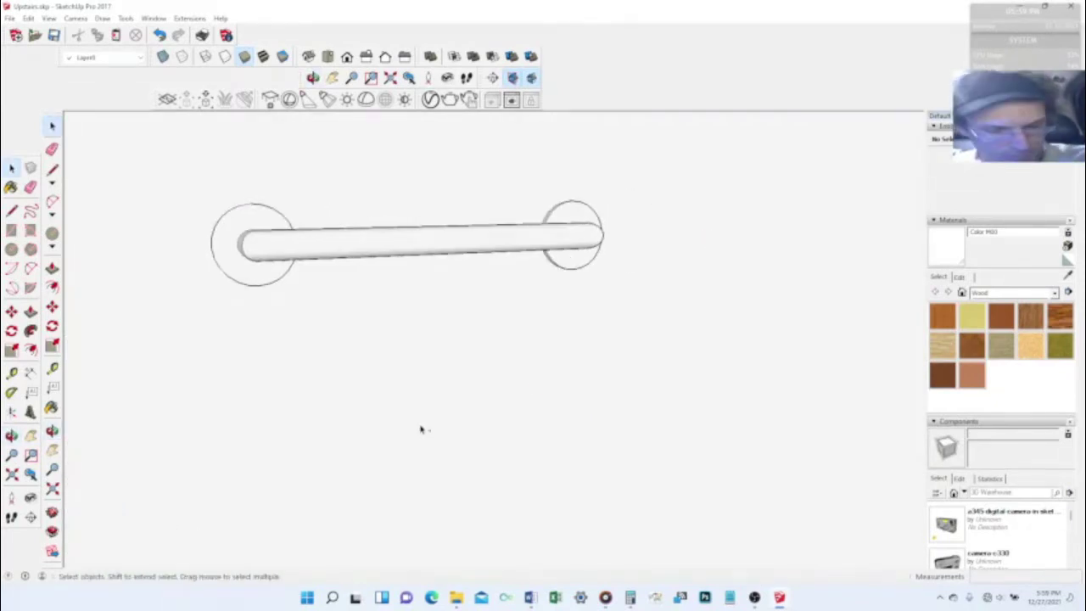
# Step: Undo the grab bar sweep and delete the small circles from both the right and left plates
pyautogui.hotkey('ctrl', 'z')
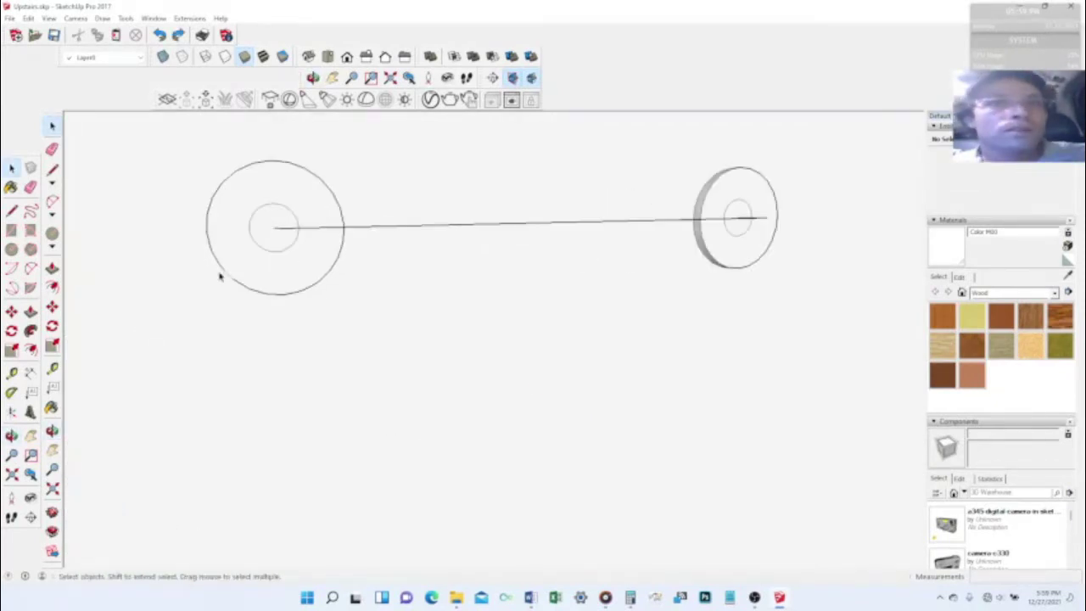
pyautogui.scroll(3, 218, 274)
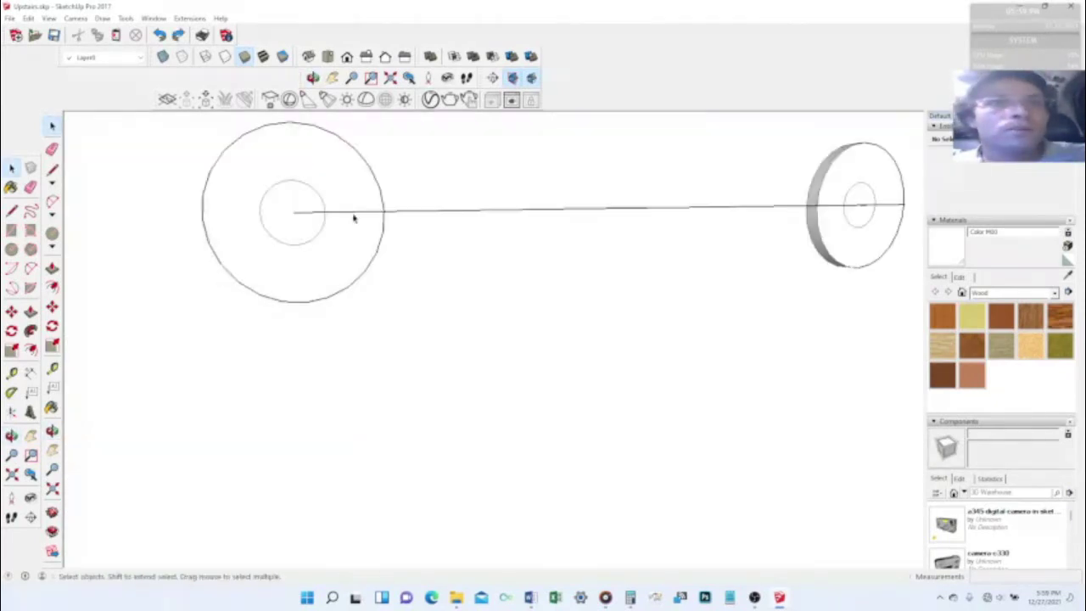
pyautogui.click(857, 187)
pyautogui.press('Delete')
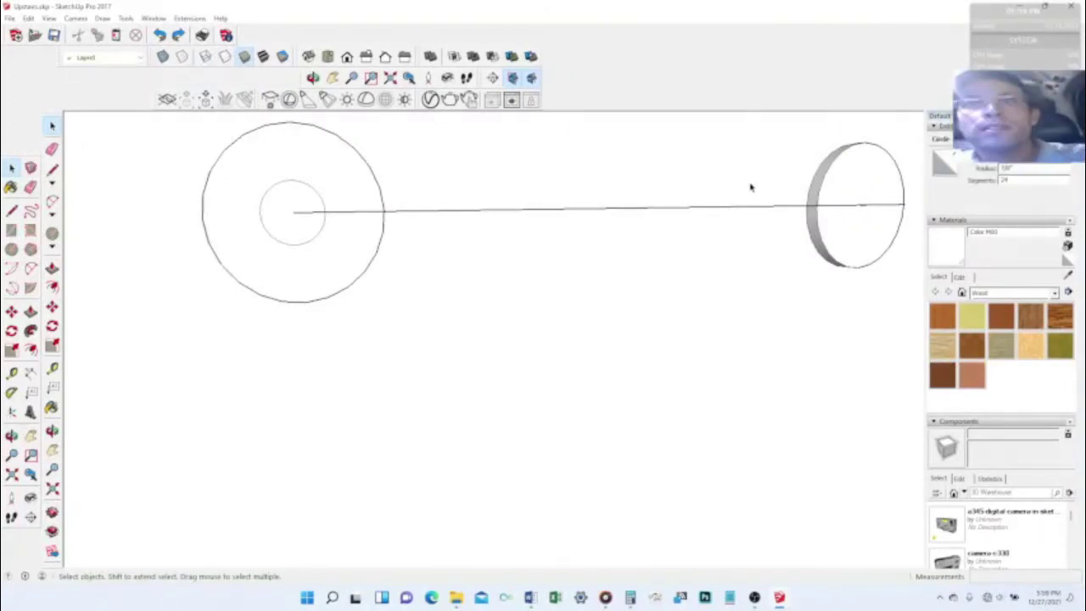
pyautogui.click(180, 193)
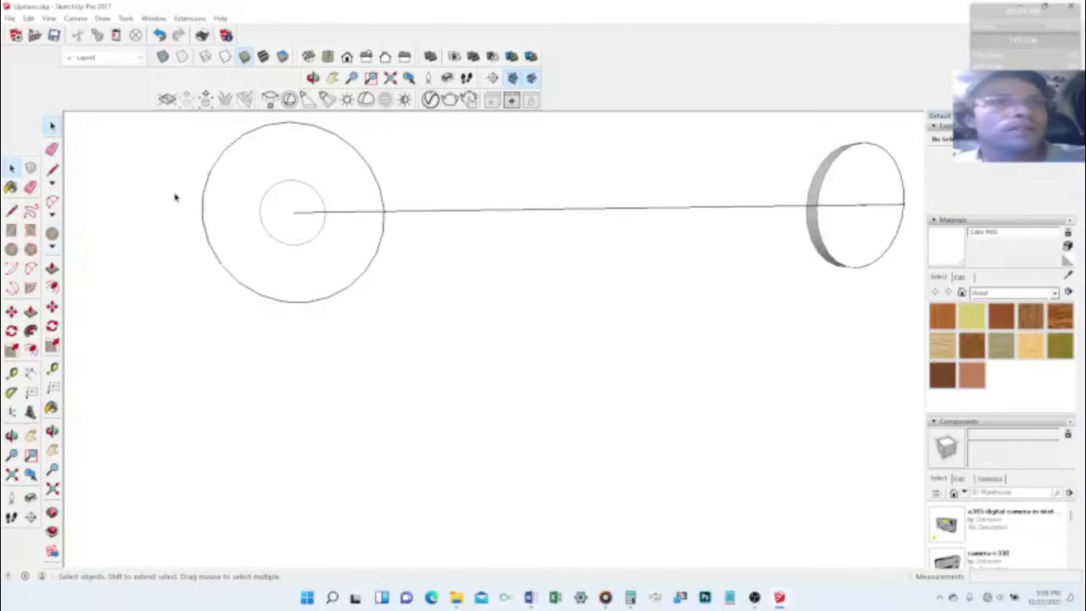
pyautogui.click(286, 183)
pyautogui.press('Delete')
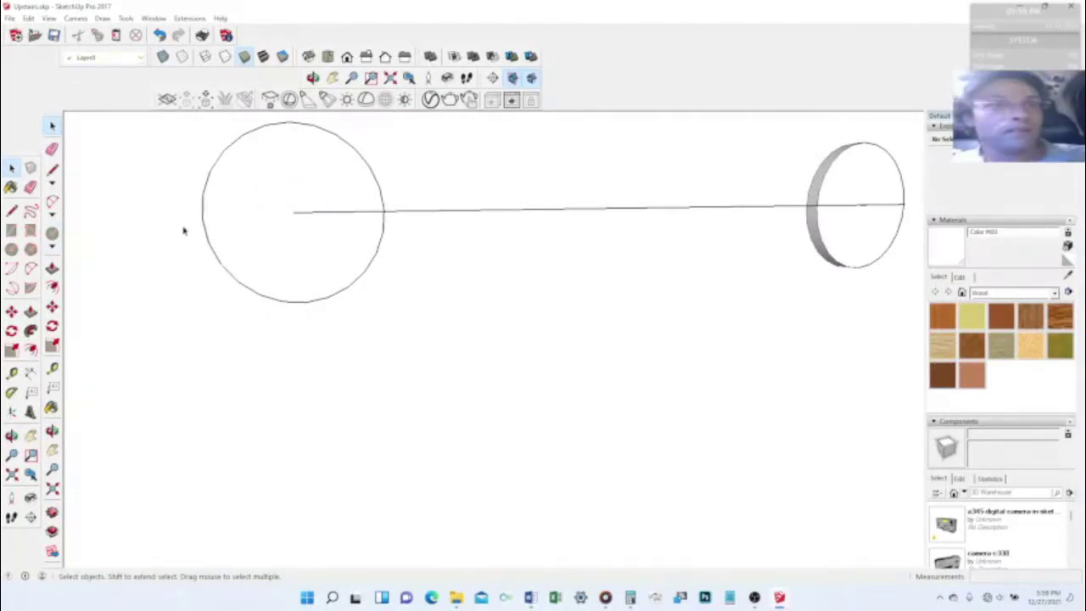
pyautogui.click(15, 234)
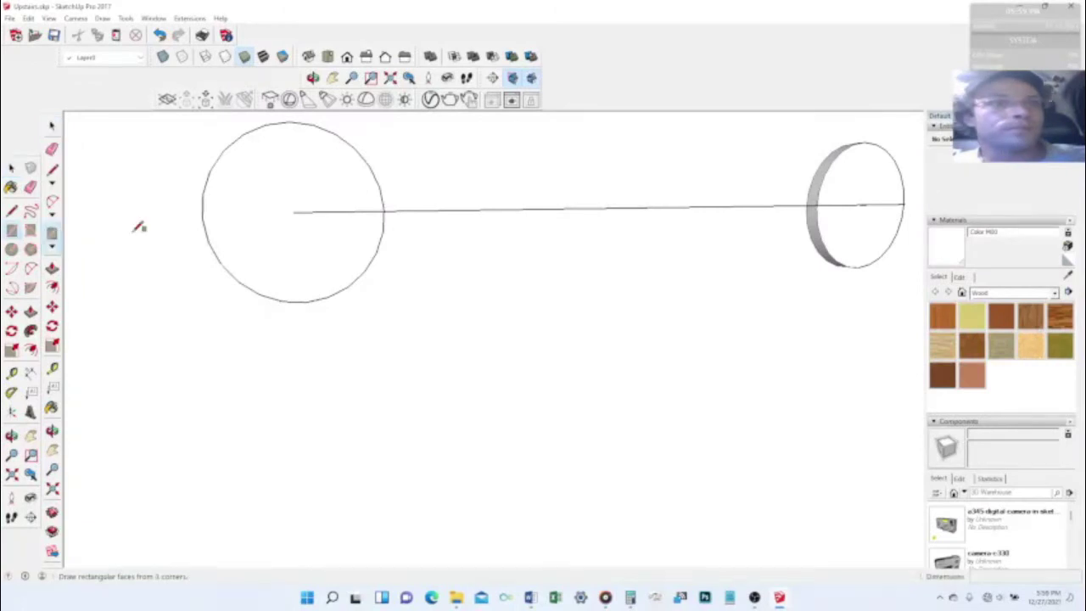
# Step: Draw a small square on the left plate's centre where the path line begins
pyautogui.click(284, 201)
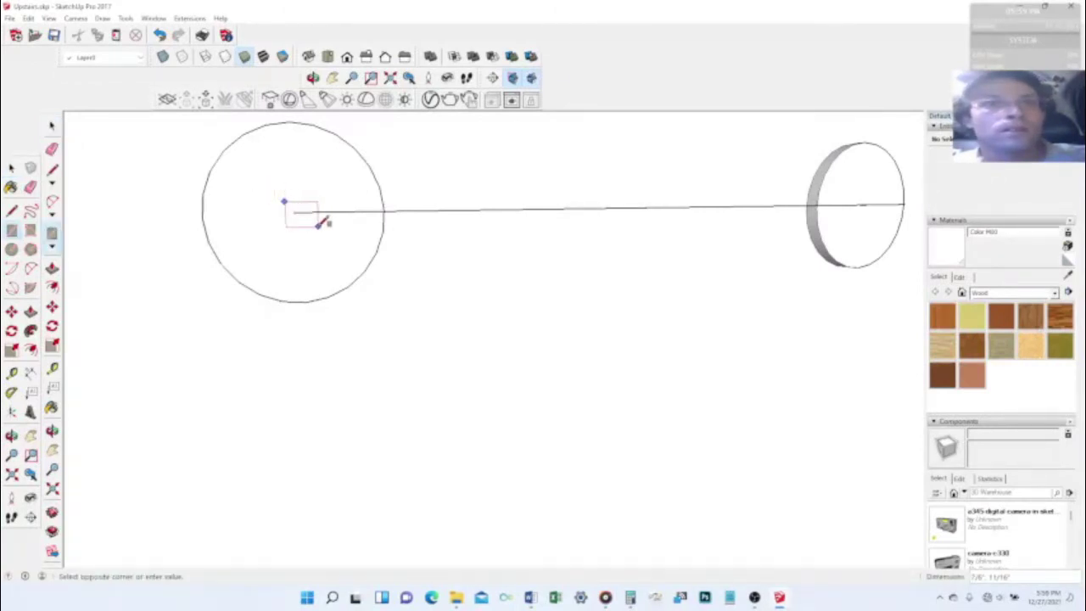
pyautogui.click(314, 223)
pyautogui.moveTo(315, 223); pyautogui.dragTo(288, 289, button='middle')
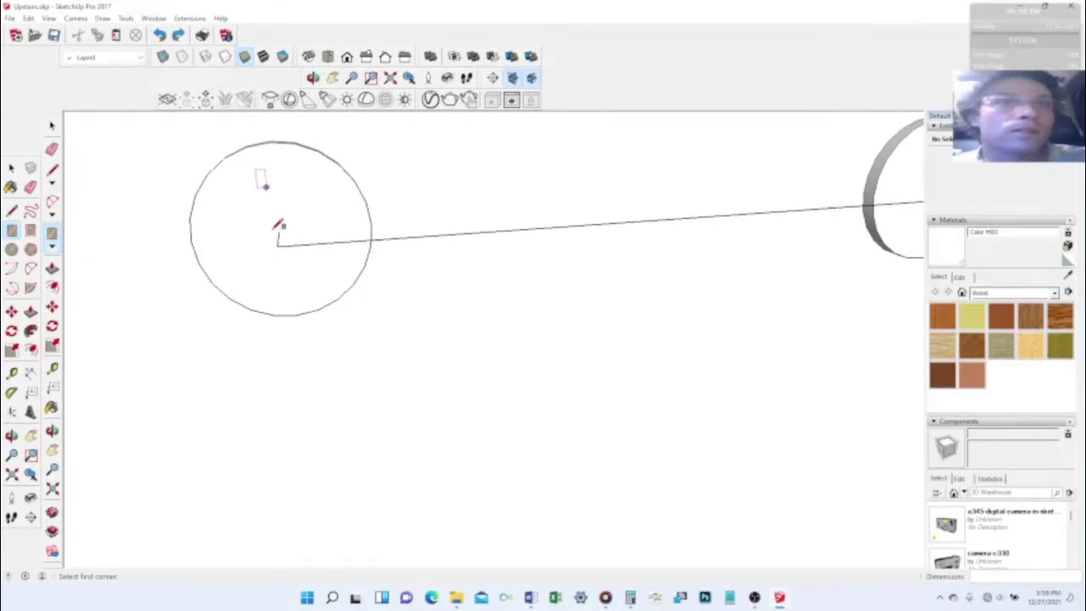
pyautogui.click(264, 224)
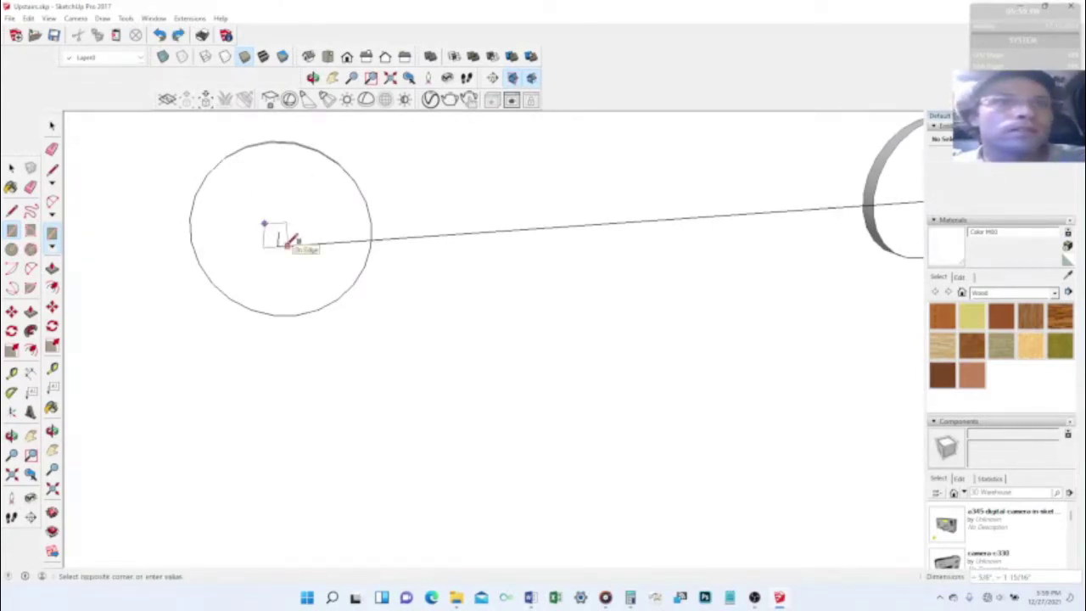
pyautogui.click(299, 248)
pyautogui.scroll(2, 356, 167)
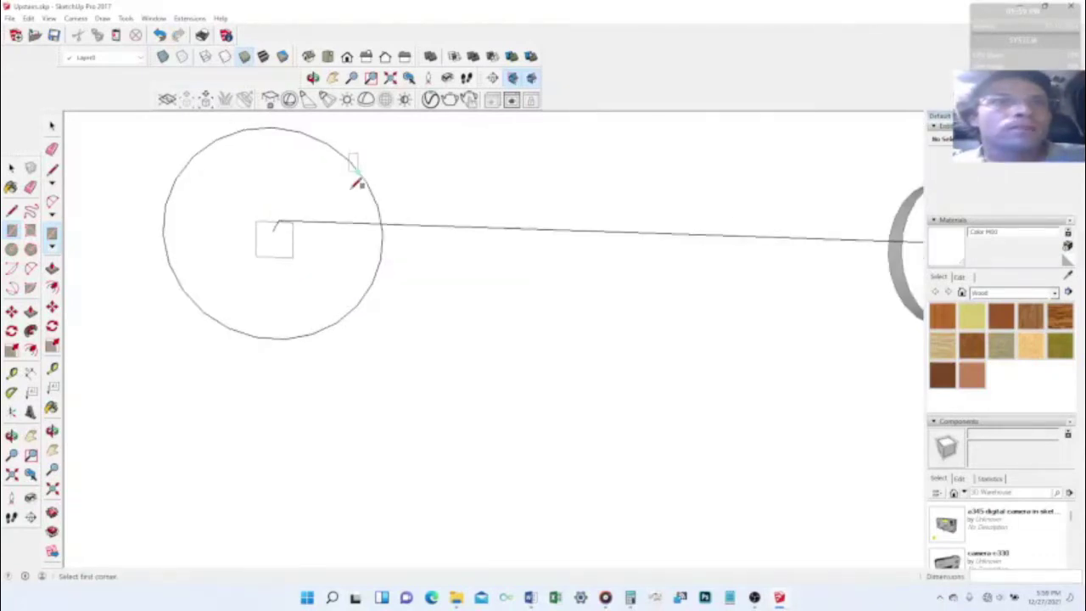
pyautogui.moveTo(356, 182); pyautogui.dragTo(289, 302, button='middle')
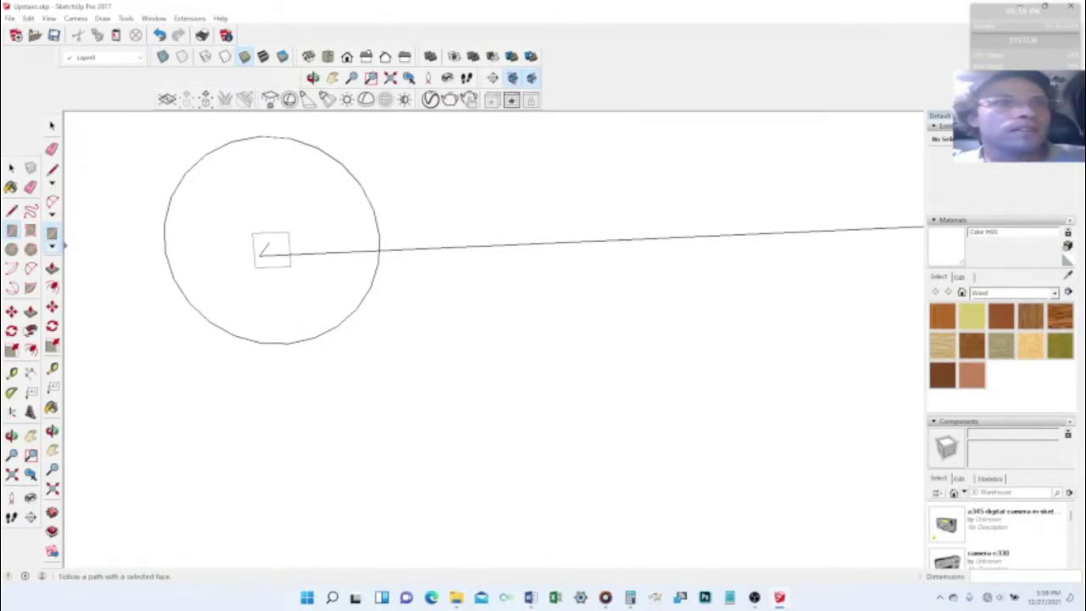
pyautogui.click(31, 330)
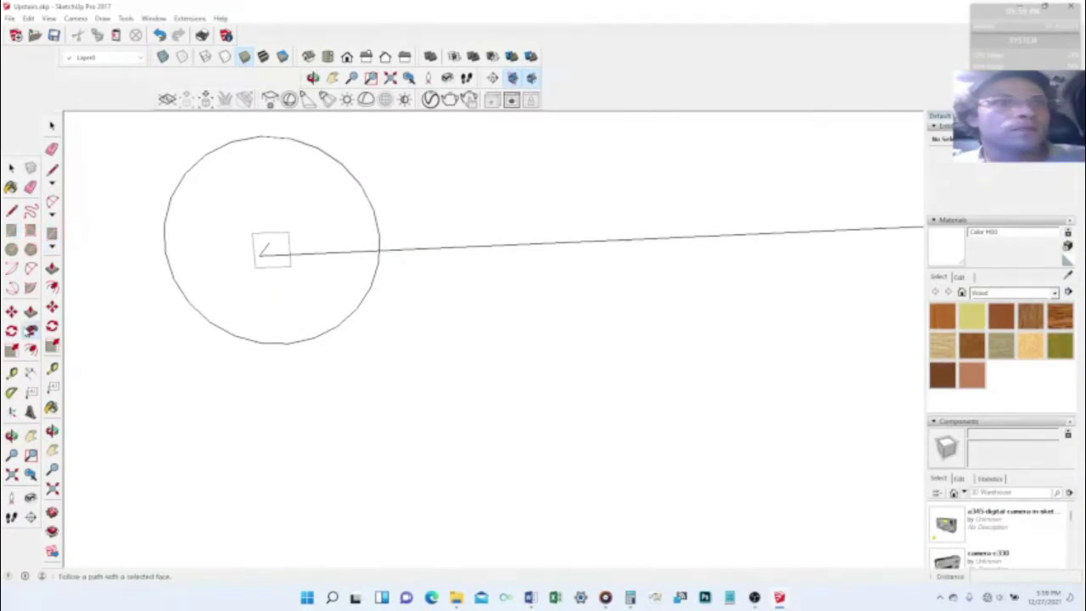
pyautogui.click(285, 267)
# Step: Extrude the square face slightly, then select the disc's top face and the edge below the square
pyautogui.click(289, 243)
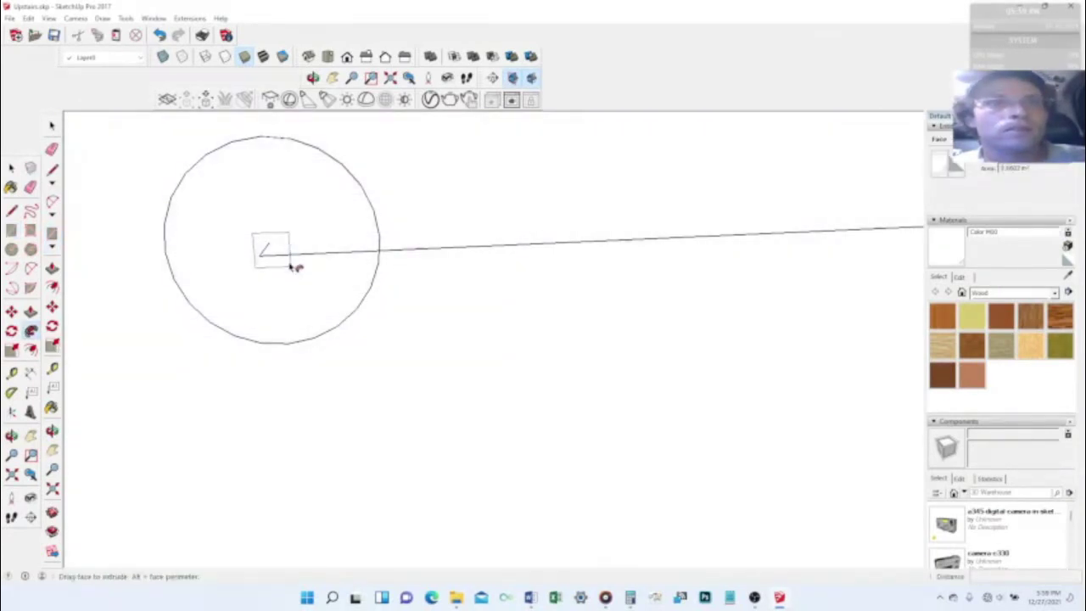
pyautogui.click(299, 280)
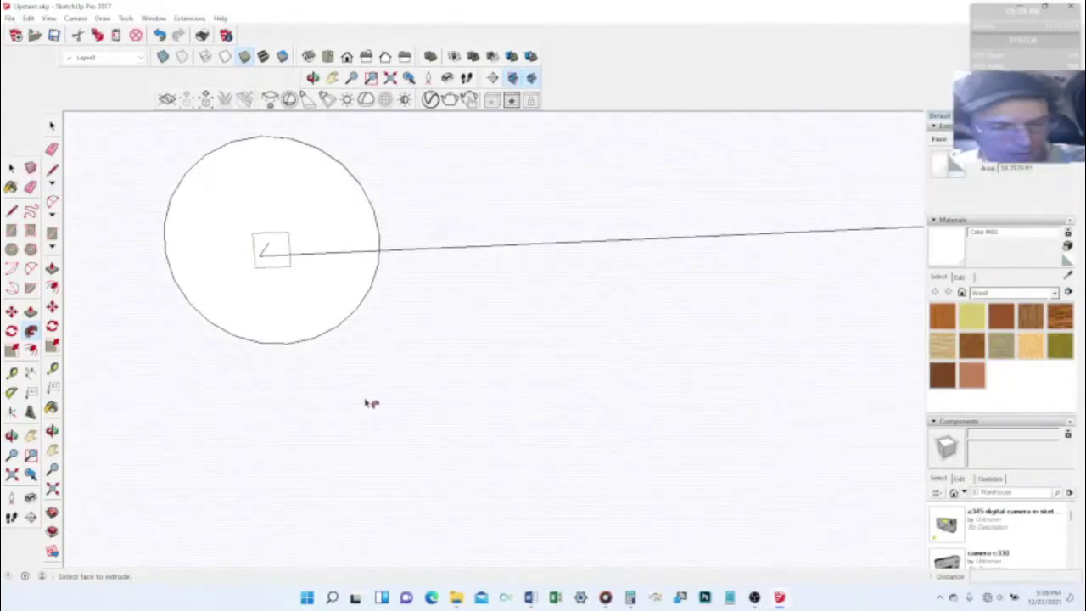
pyautogui.press('space')
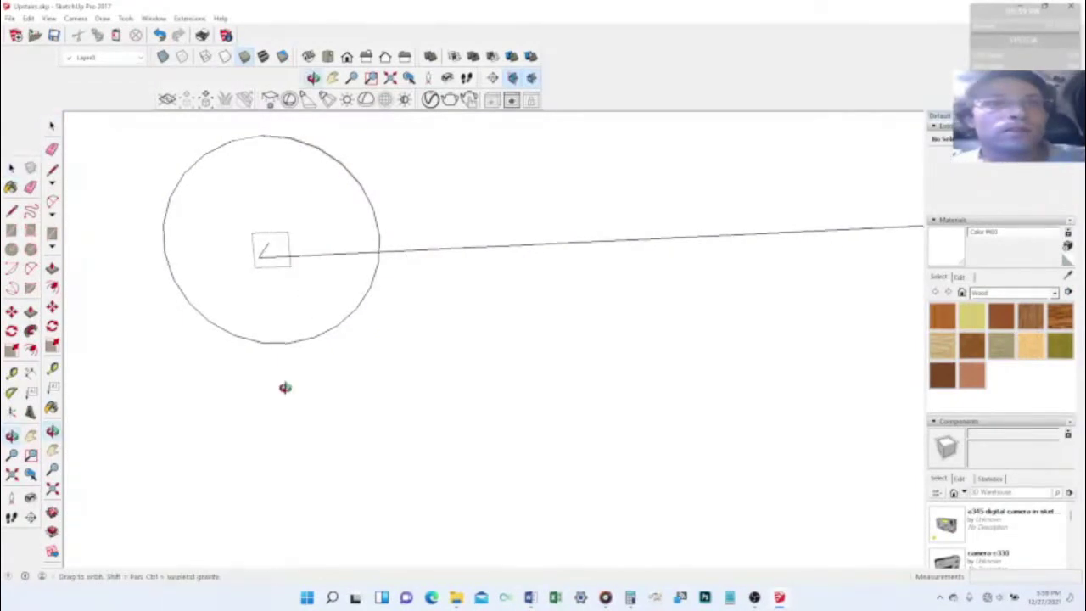
pyautogui.moveTo(283, 388); pyautogui.dragTo(334, 480, button='middle')
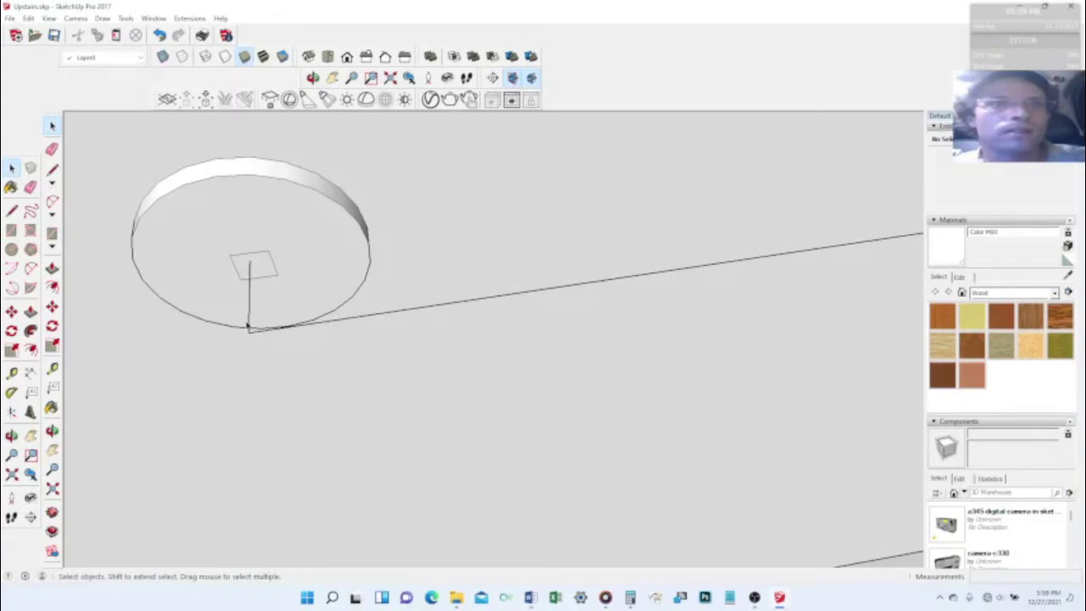
pyautogui.click(195, 242)
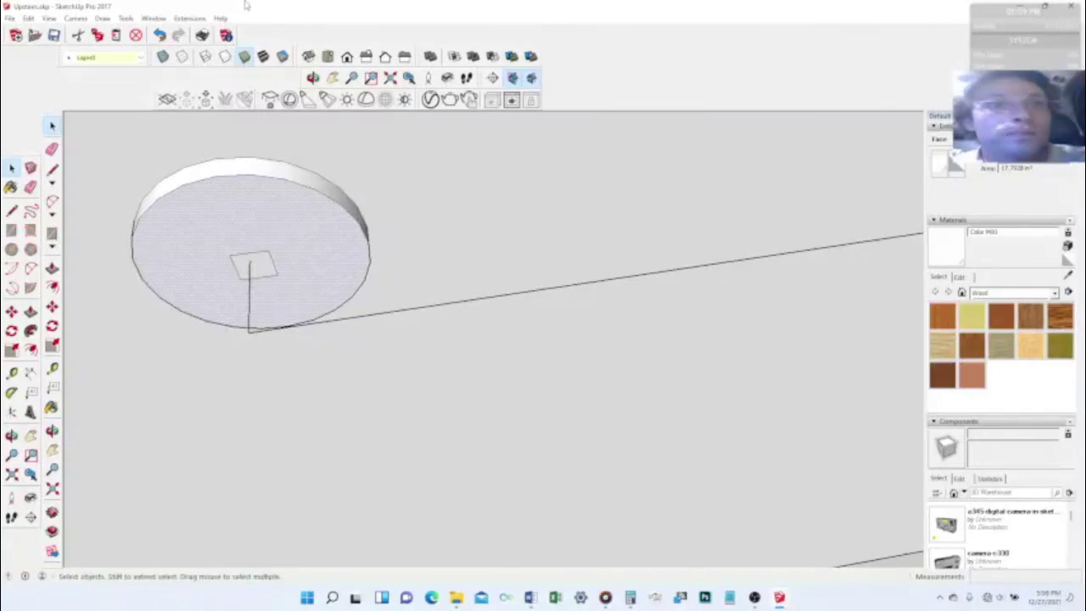
pyautogui.click(250, 293)
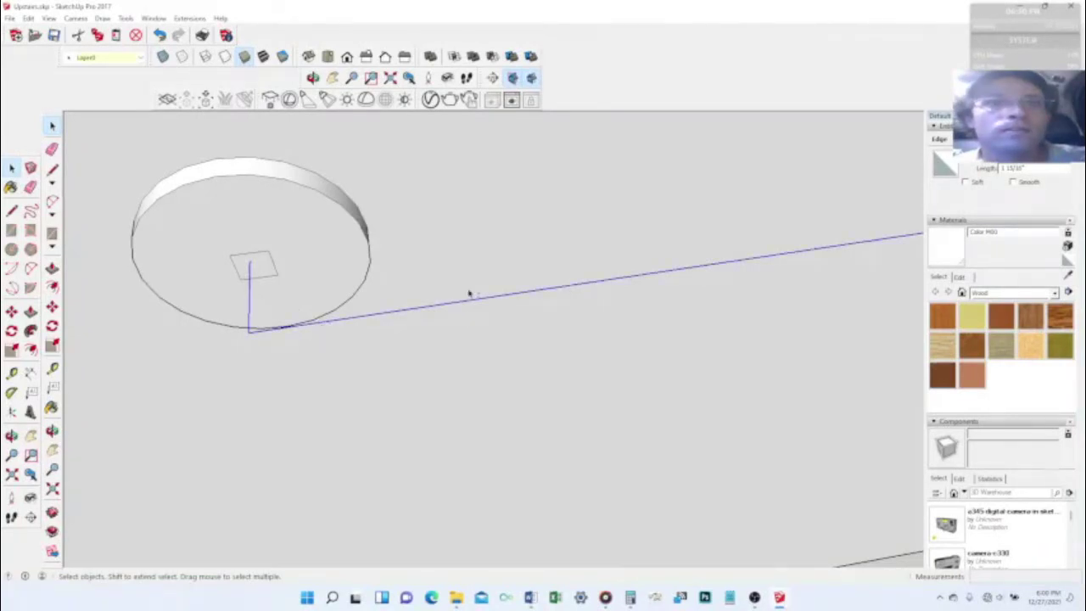
# Step: Select the path line between the discs and pan to bring the second disc into view
pyautogui.moveTo(807, 332); pyautogui.dragTo(272, 467, button='middle')
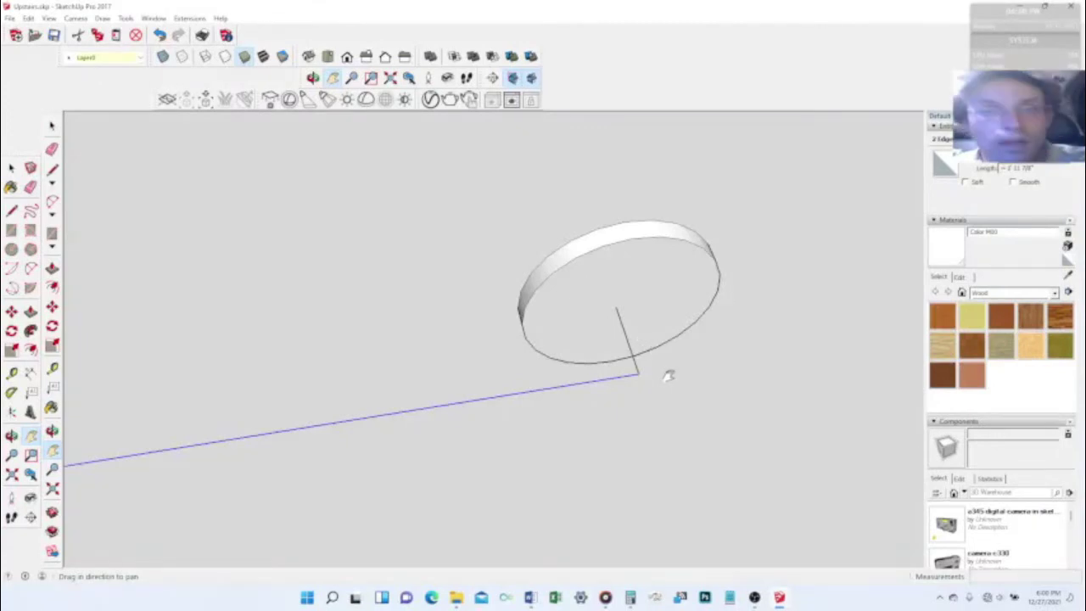
pyautogui.press('space')
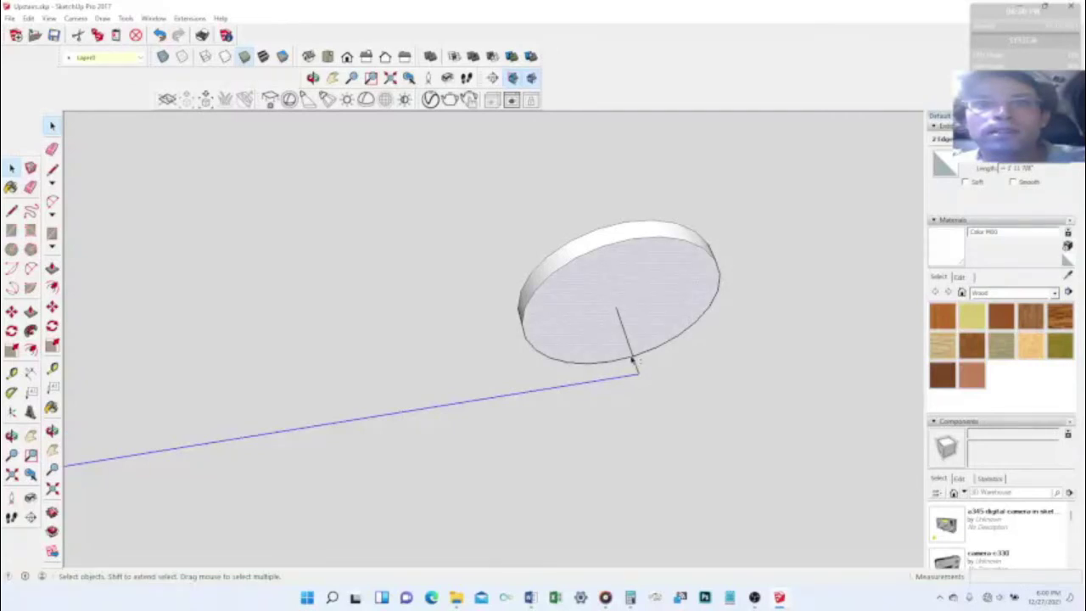
pyautogui.keyDown('shift'); pyautogui.click(634, 362); pyautogui.keyUp('shift')
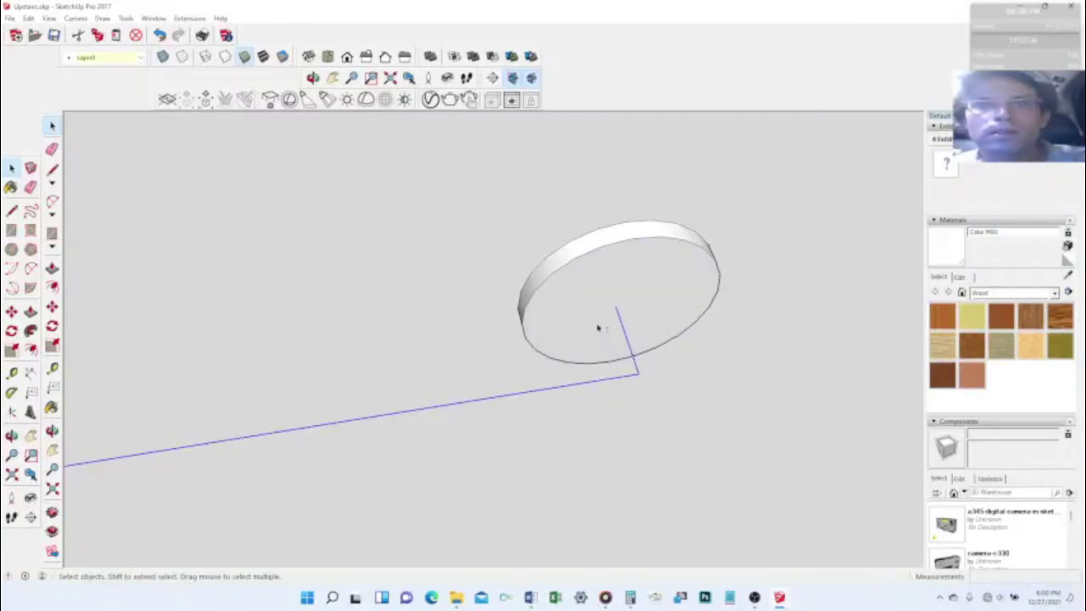
pyautogui.click(638, 381)
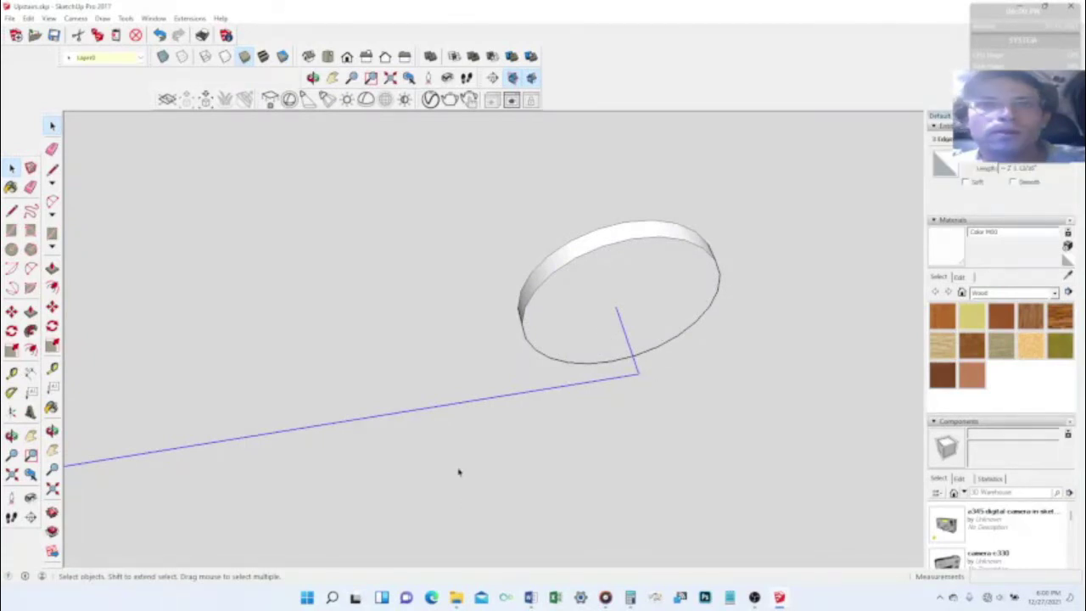
pyautogui.scroll(-2, 458, 473)
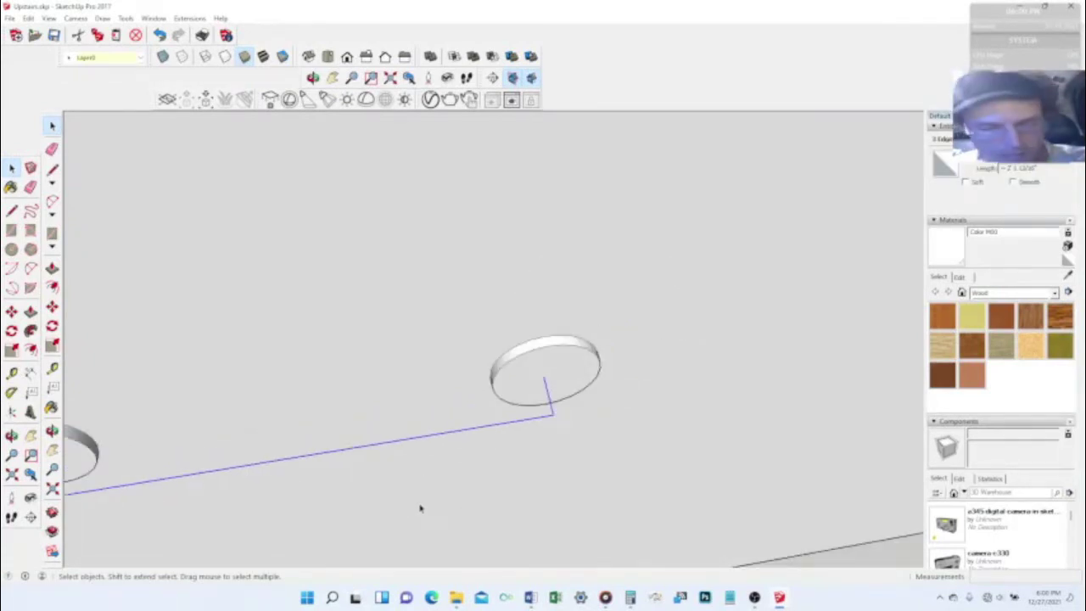
pyautogui.press('h')
pyautogui.moveTo(419, 501); pyautogui.dragTo(605, 413)
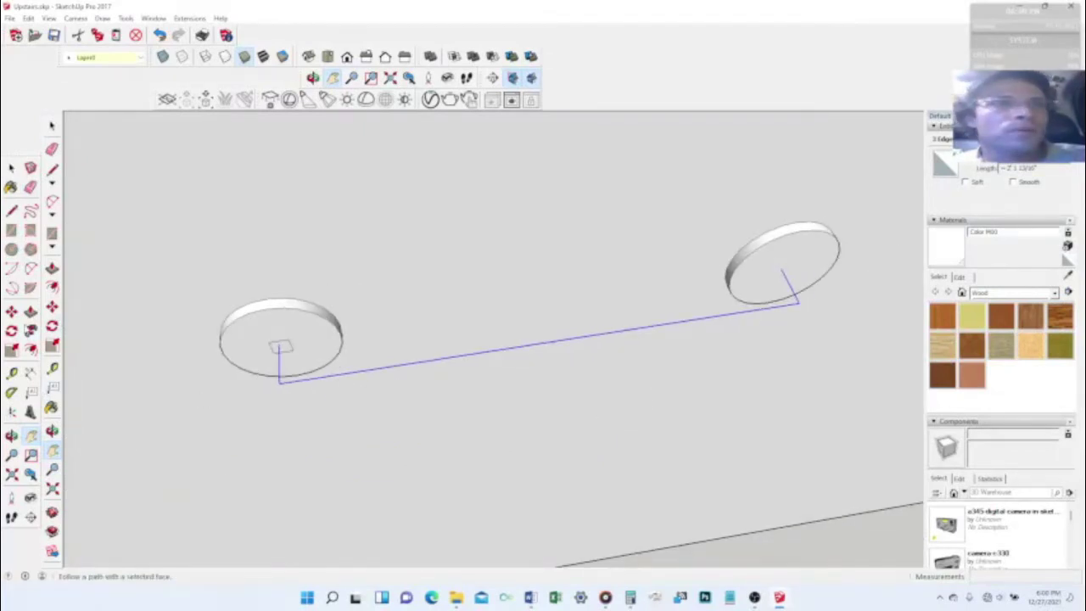
# Step: Sweep the small square along the selected path into a square-section bar, then view it on the house
pyautogui.click(31, 330)
pyautogui.click(283, 351)
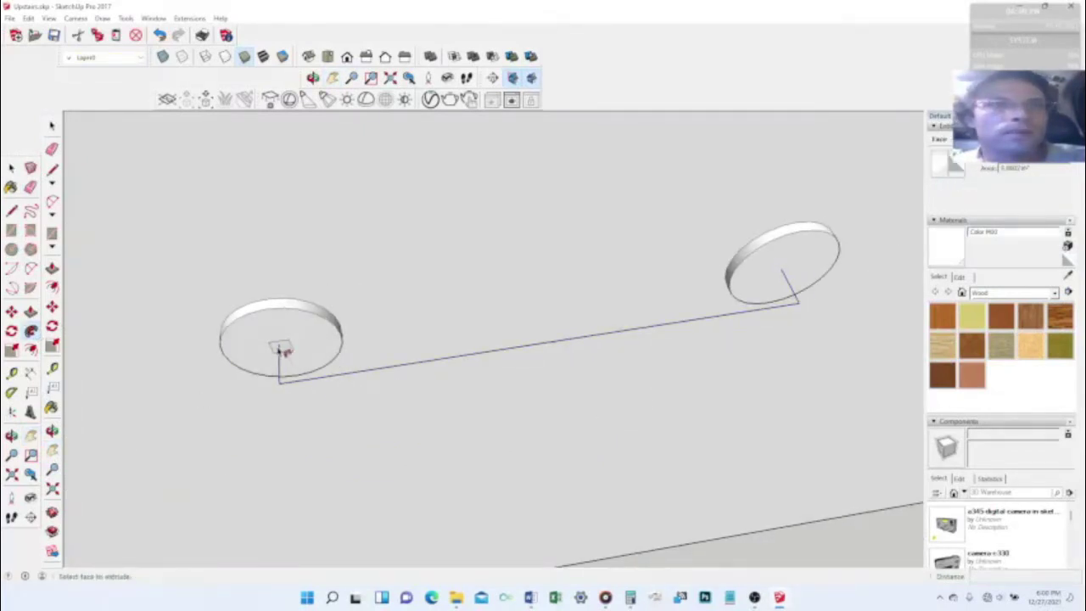
pyautogui.moveTo(519, 387); pyautogui.dragTo(441, 127, button='middle')
pyautogui.moveTo(571, 475); pyautogui.dragTo(339, 604, button='middle')
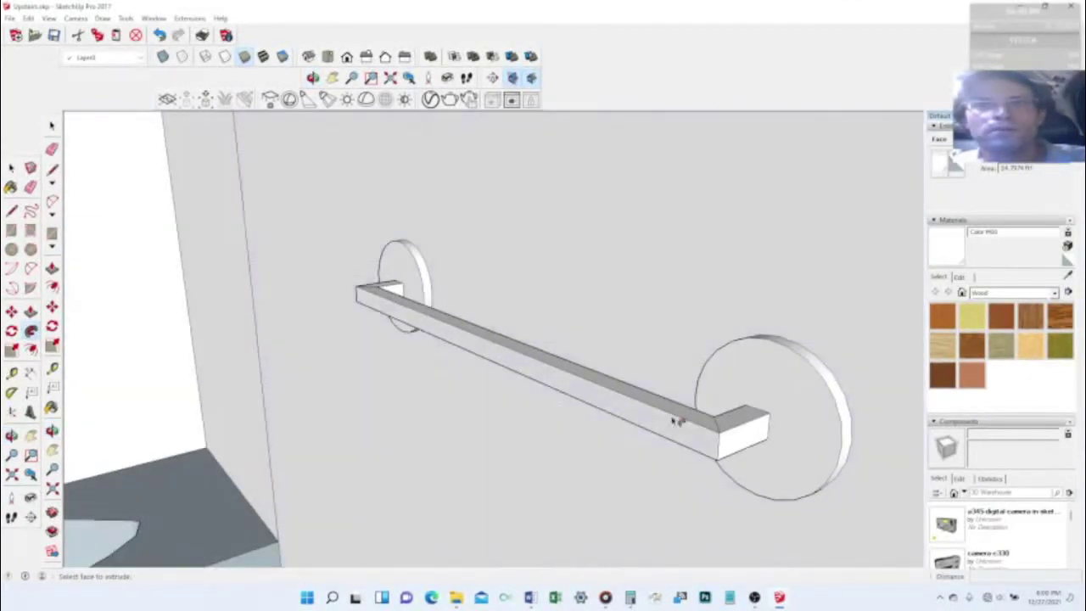
pyautogui.moveTo(677, 421); pyautogui.dragTo(927, 492, button='middle')
pyautogui.scroll(-8, 676, 371)
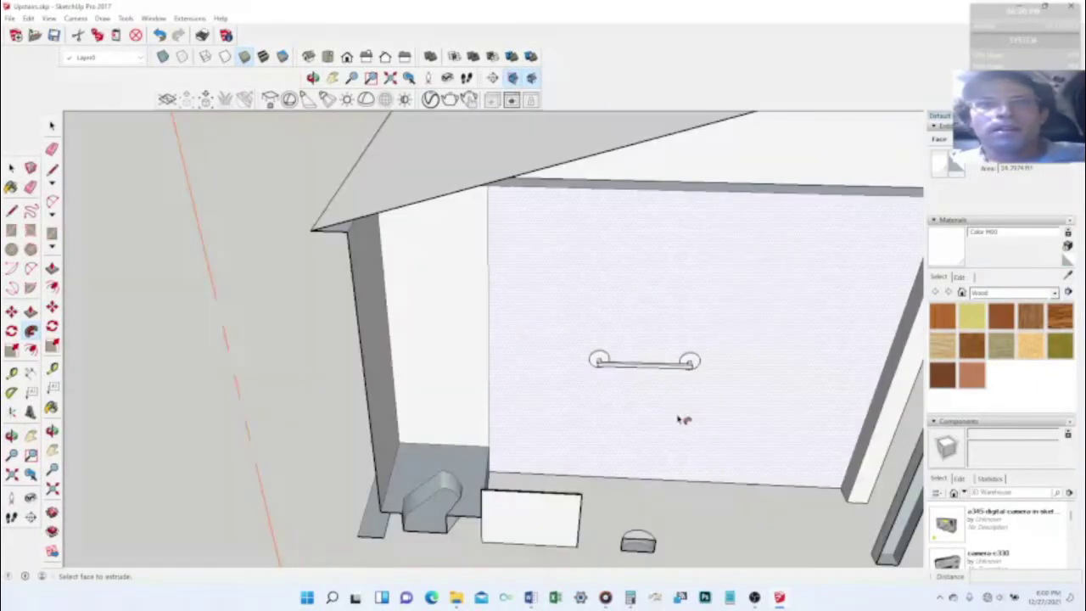
pyautogui.moveTo(684, 419); pyautogui.dragTo(667, 330, button='middle')
pyautogui.scroll(-6, 681, 345)
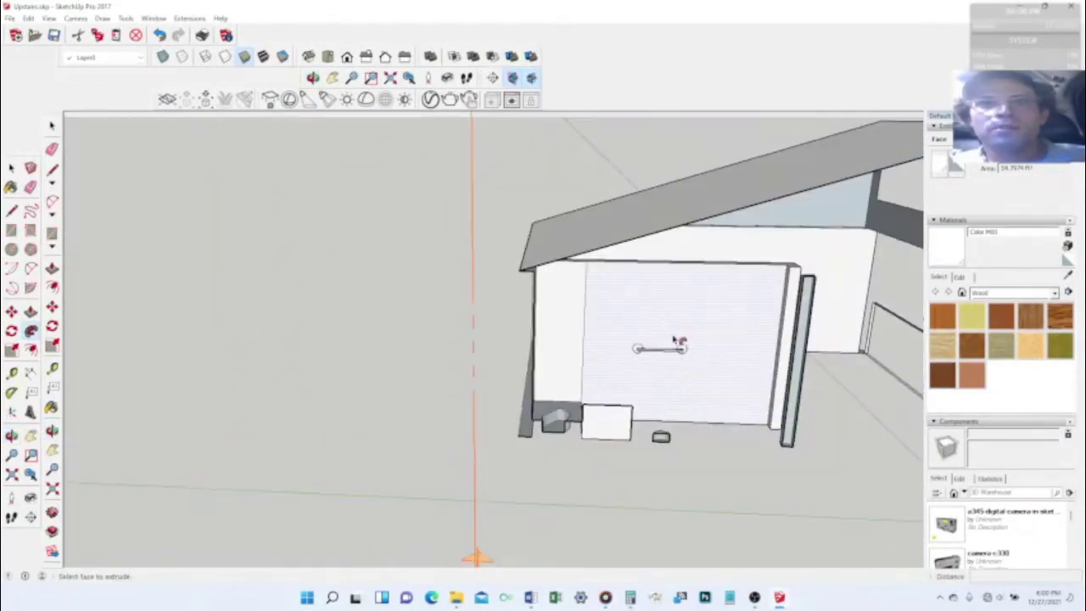
pyautogui.moveTo(771, 357); pyautogui.dragTo(799, 332, button='middle')
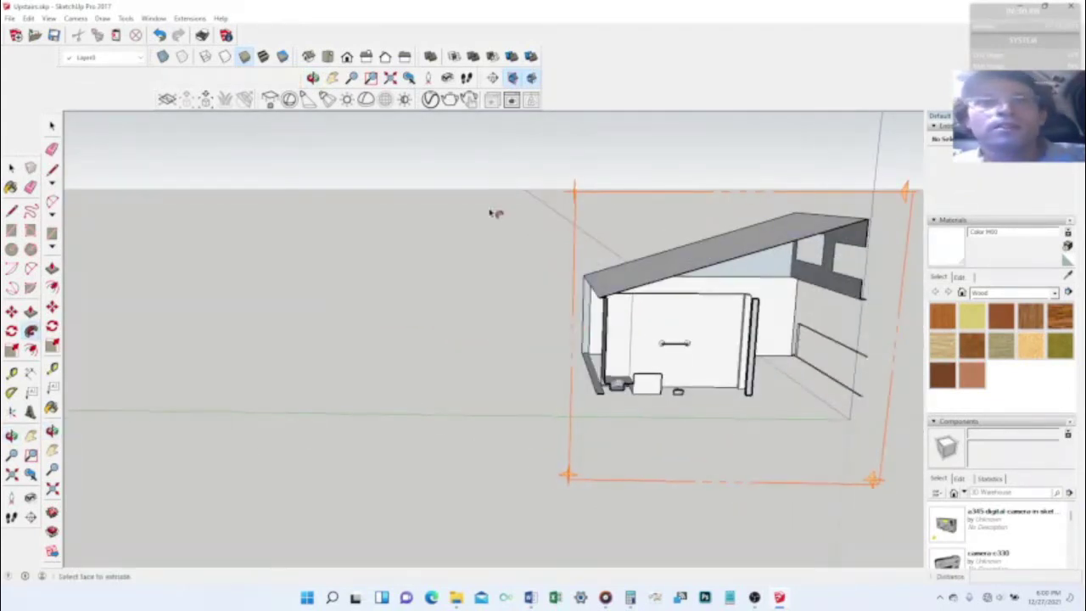
# Step: Select the section plane, zoom into the room near the doorway, then zoom back out to the whole house
pyautogui.press('space')
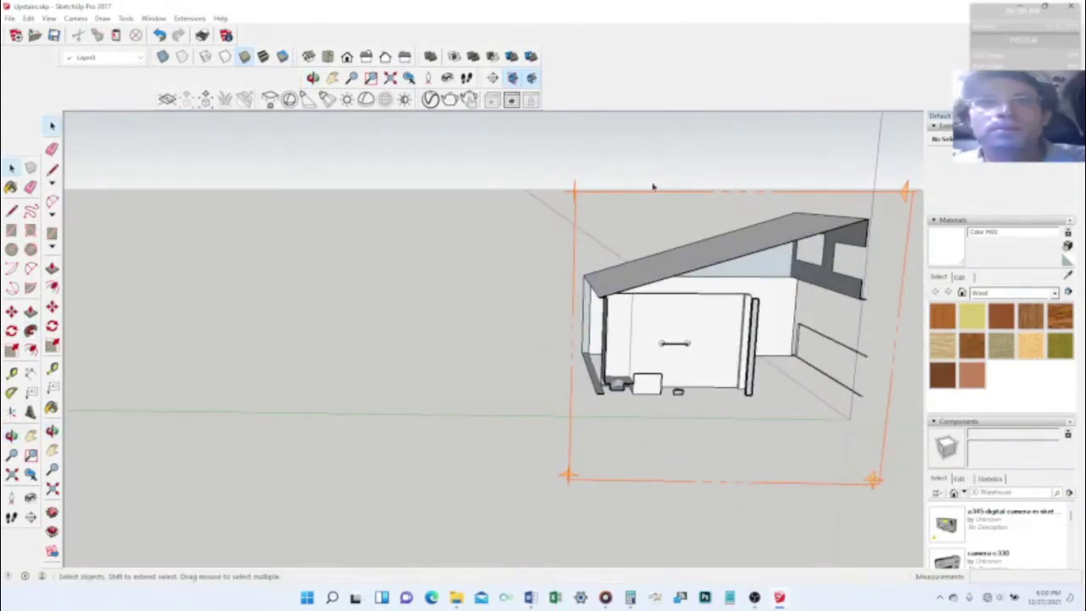
pyautogui.click(650, 195)
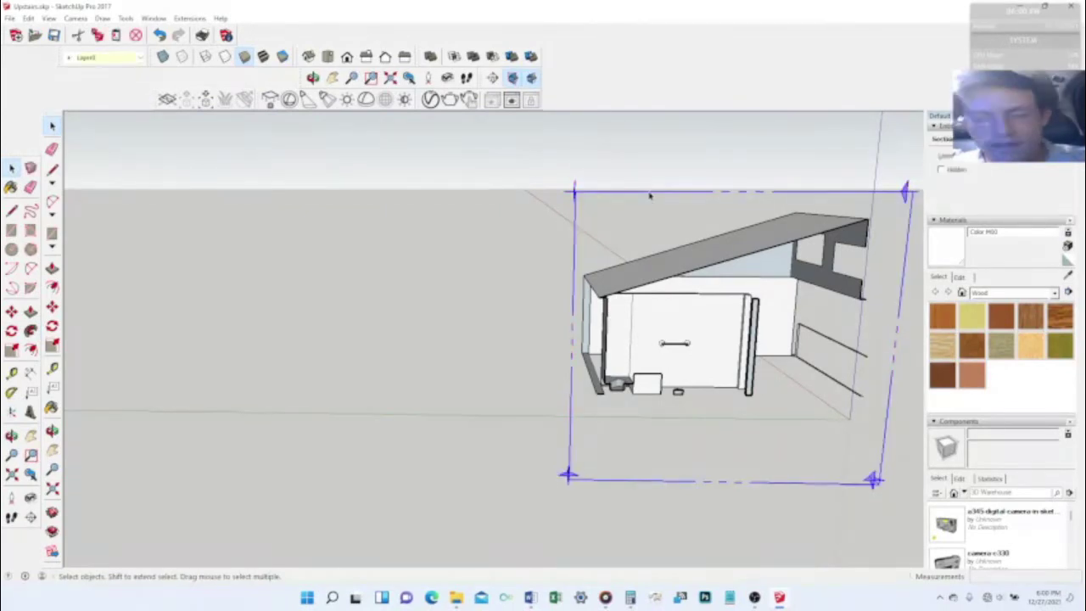
pyautogui.scroll(5, 650, 204)
pyautogui.moveTo(679, 356); pyautogui.dragTo(271, 304, button='middle')
pyautogui.scroll(6, 272, 303)
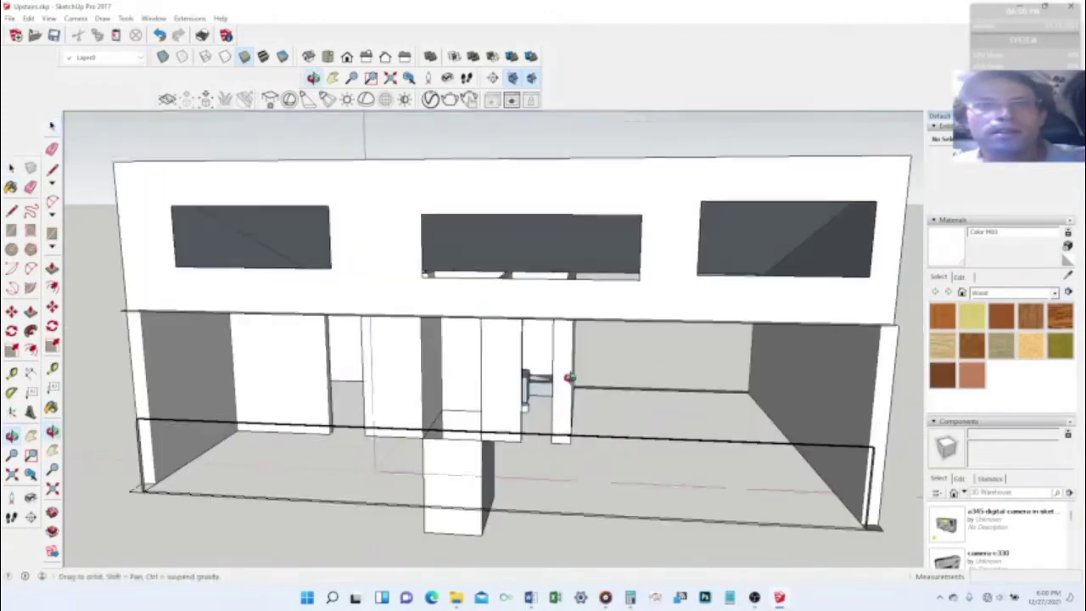
pyautogui.scroll(6, 570, 383)
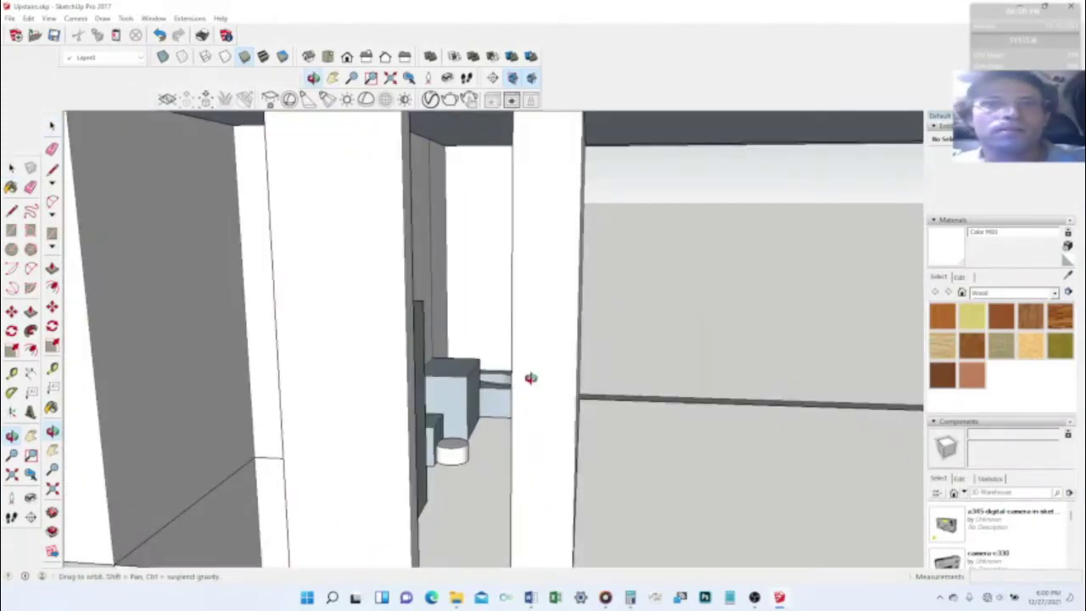
pyautogui.moveTo(528, 381); pyautogui.dragTo(560, 407, button='middle')
pyautogui.scroll(-5, 552, 348)
pyautogui.scroll(-8, 553, 348)
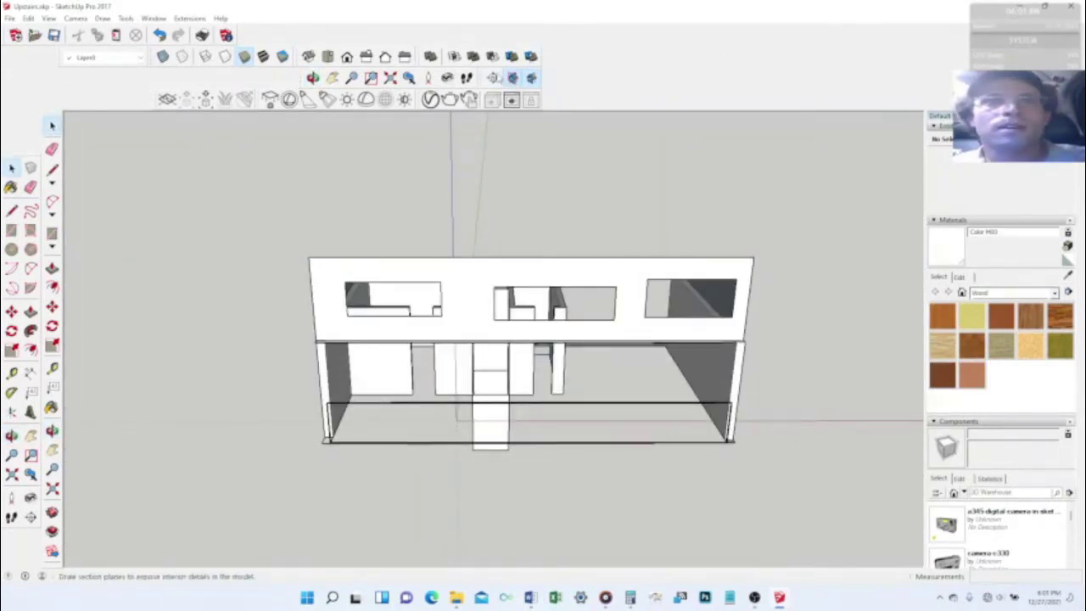
pyautogui.click(492, 77)
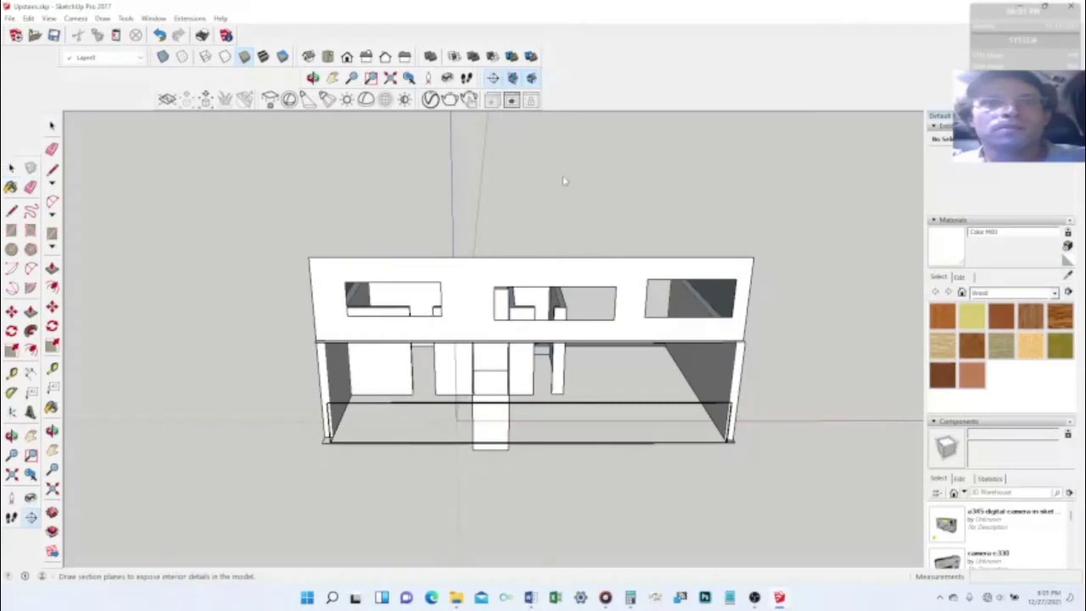
# Step: Place a horizontal section plane and move it down 8 1/4" to expose the floor plan
pyautogui.click(749, 392)
pyautogui.press('space')
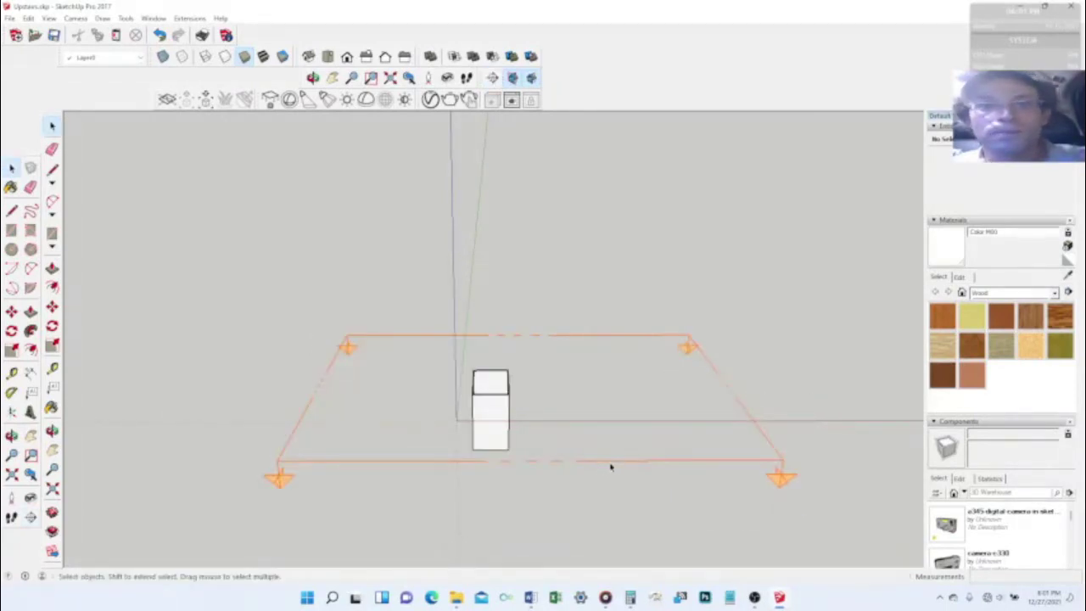
pyautogui.click(610, 465)
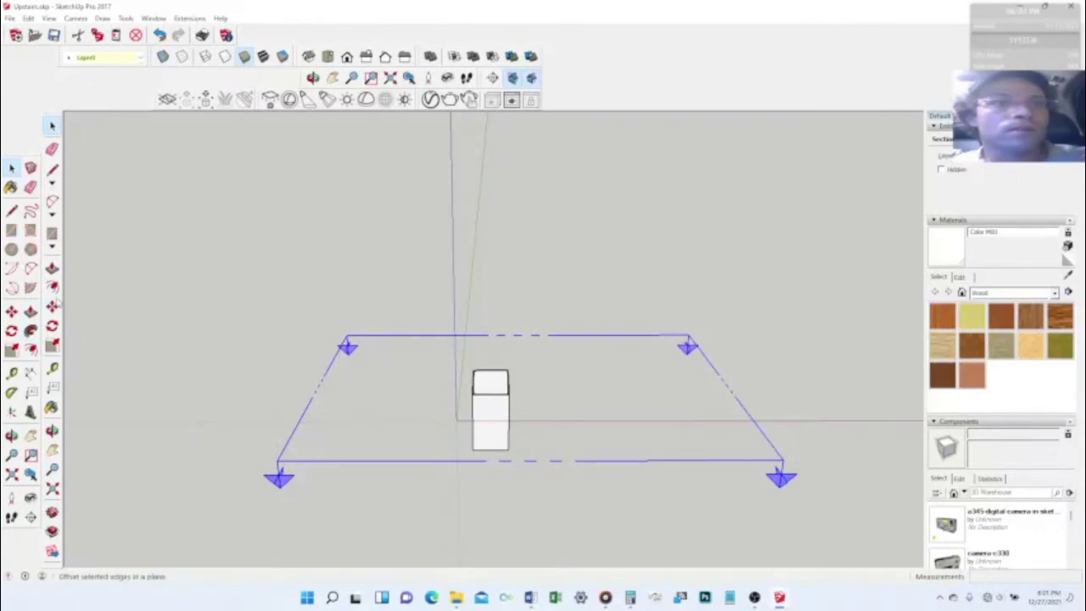
pyautogui.press('m')
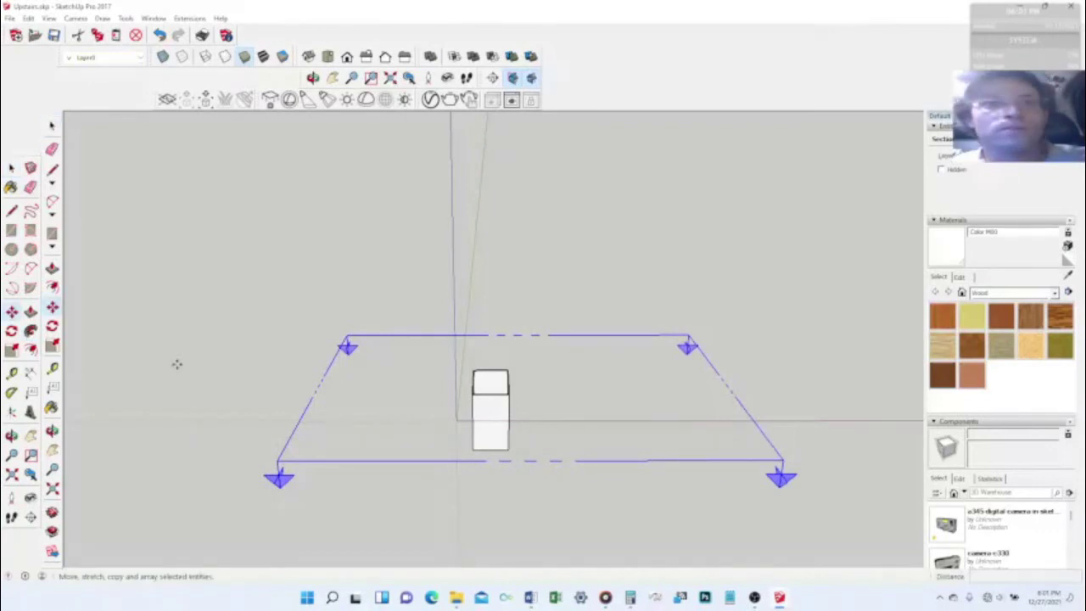
pyautogui.click(316, 463)
pyautogui.click(647, 398)
pyautogui.moveTo(647, 398); pyautogui.dragTo(439, 509, button='middle')
pyautogui.scroll(6, 478, 412)
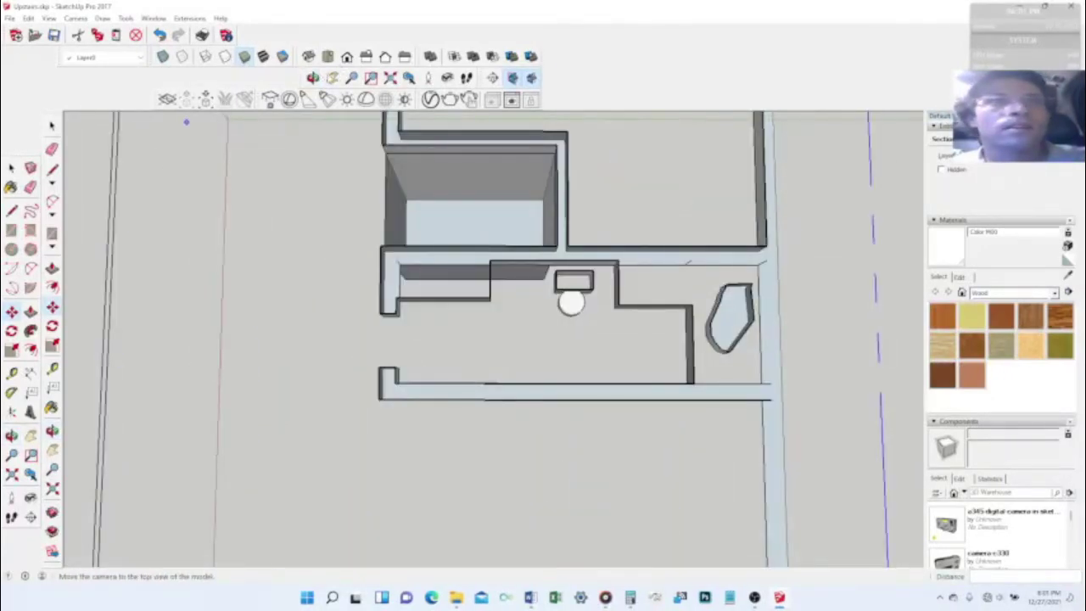
# Step: Draw a line from the left wall corner to split the bathroom floor into its own face
pyautogui.click(11, 168)
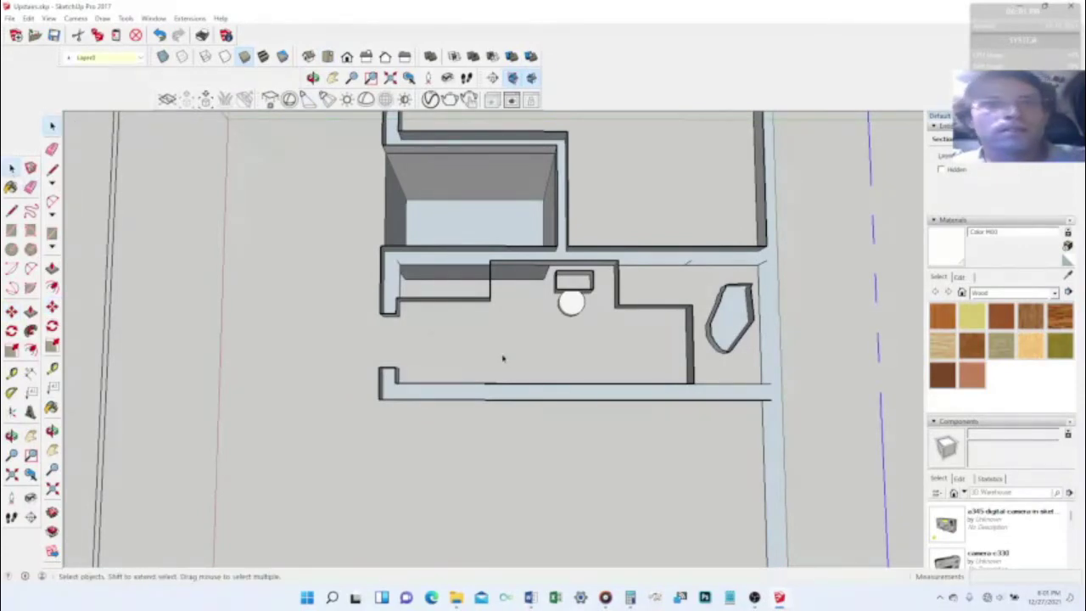
pyautogui.scroll(2, 593, 326)
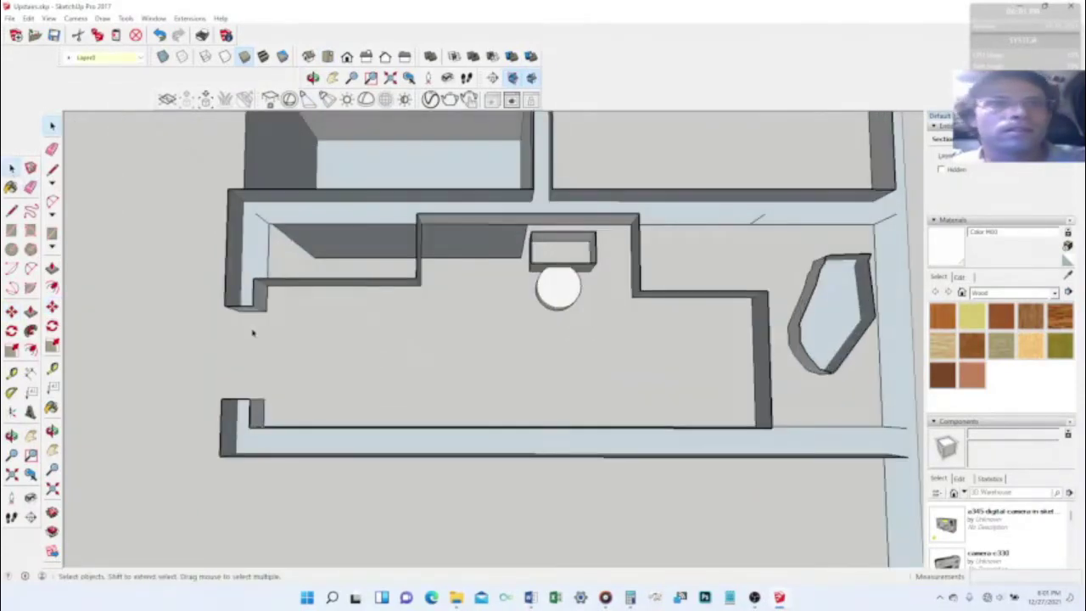
pyautogui.press('l')
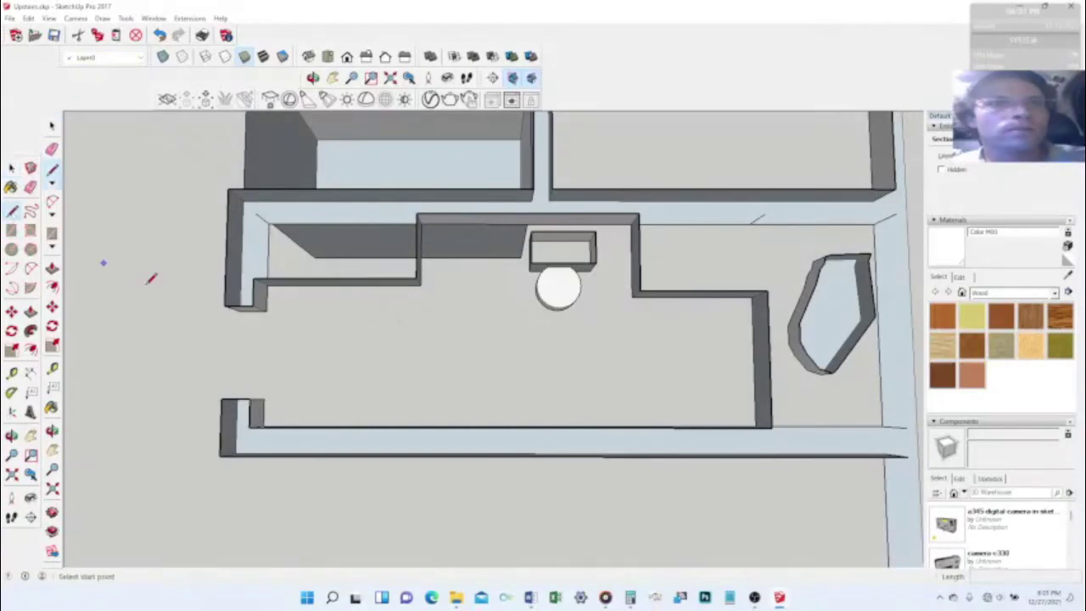
pyautogui.click(265, 309)
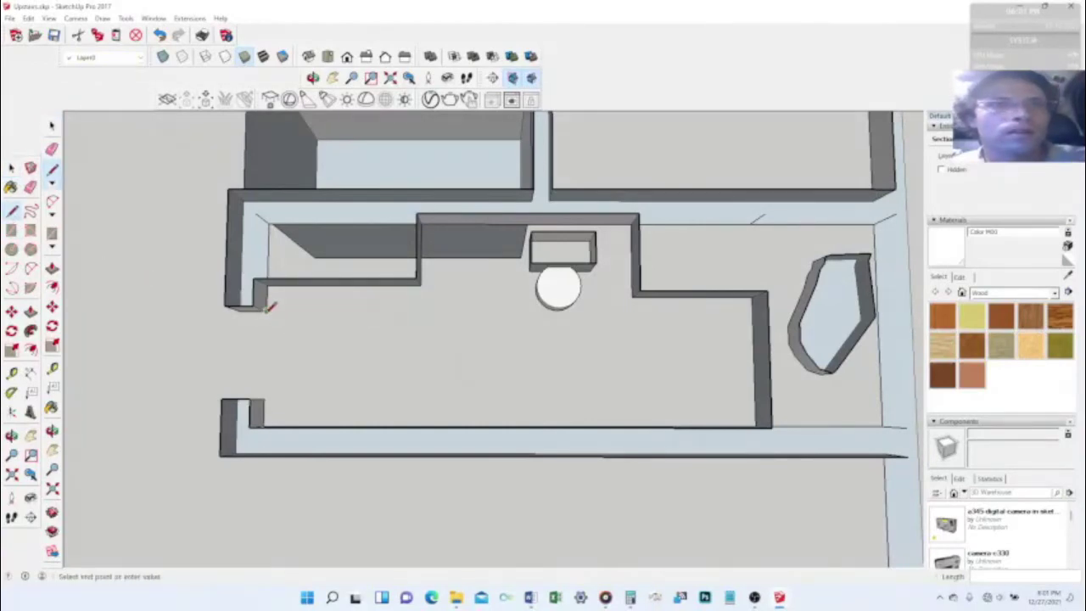
pyautogui.click(265, 400)
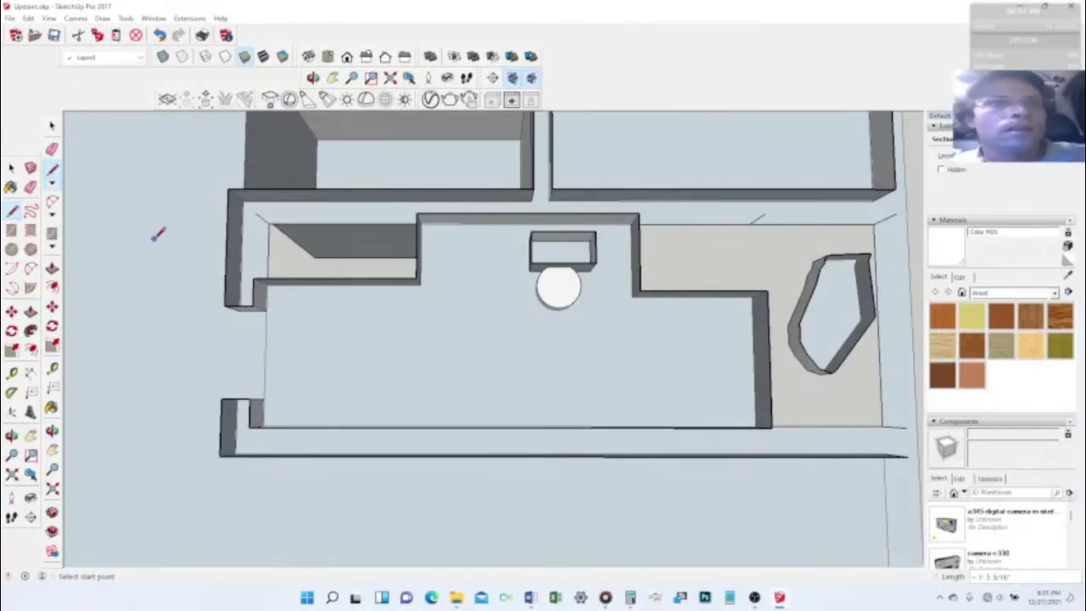
pyautogui.press('space')
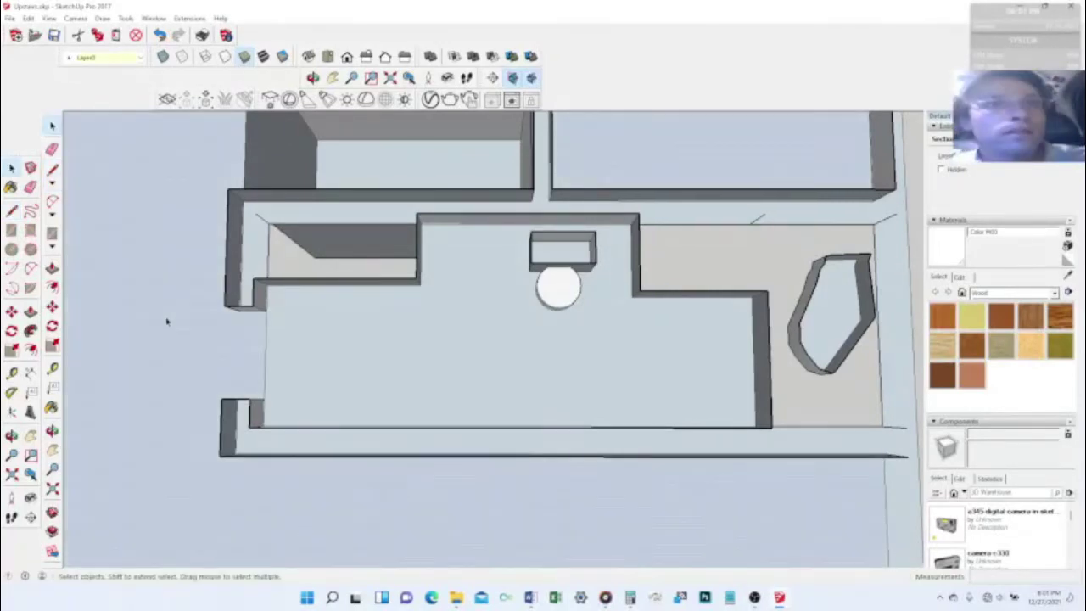
# Step: Paint the bathroom floor with the Wood > Wood Floor Dark material
pyautogui.click(671, 248)
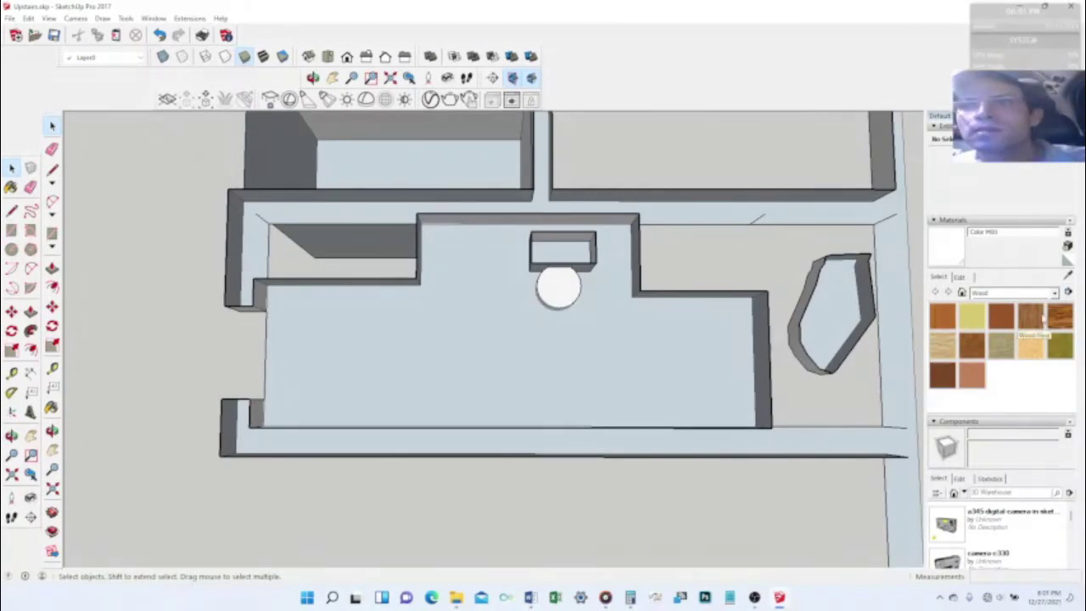
pyautogui.click(1003, 294)
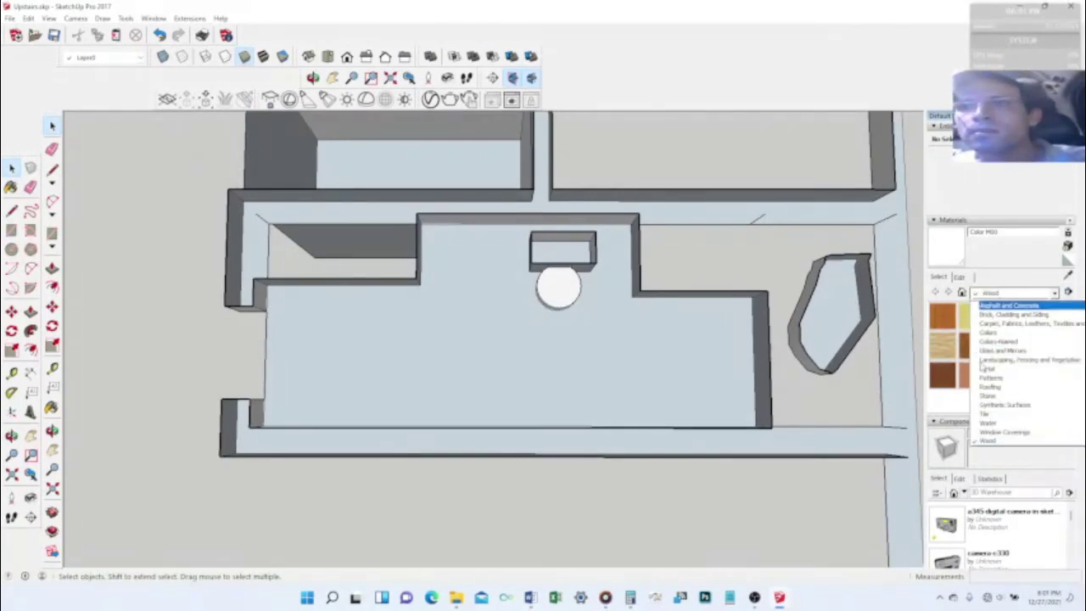
pyautogui.click(989, 442)
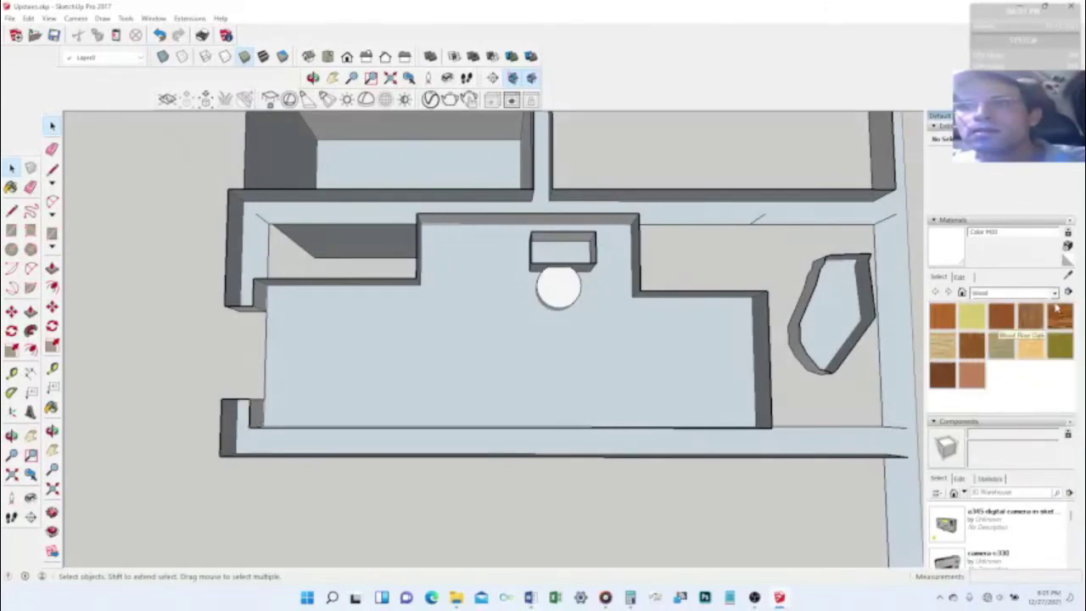
pyautogui.click(1060, 316)
pyautogui.click(516, 350)
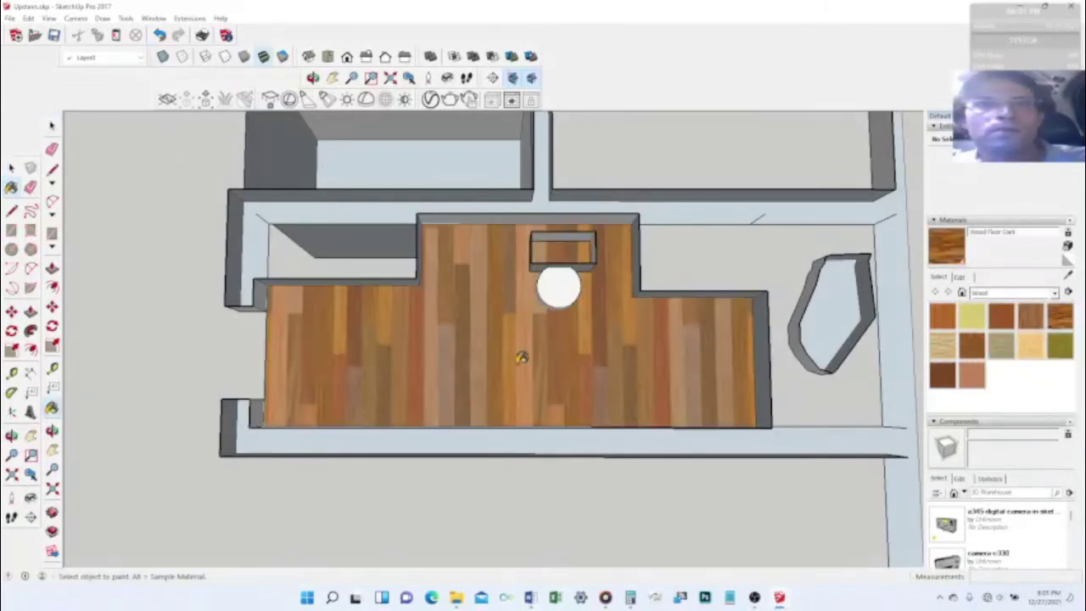
pyautogui.moveTo(571, 363); pyautogui.dragTo(770, 133, button='middle')
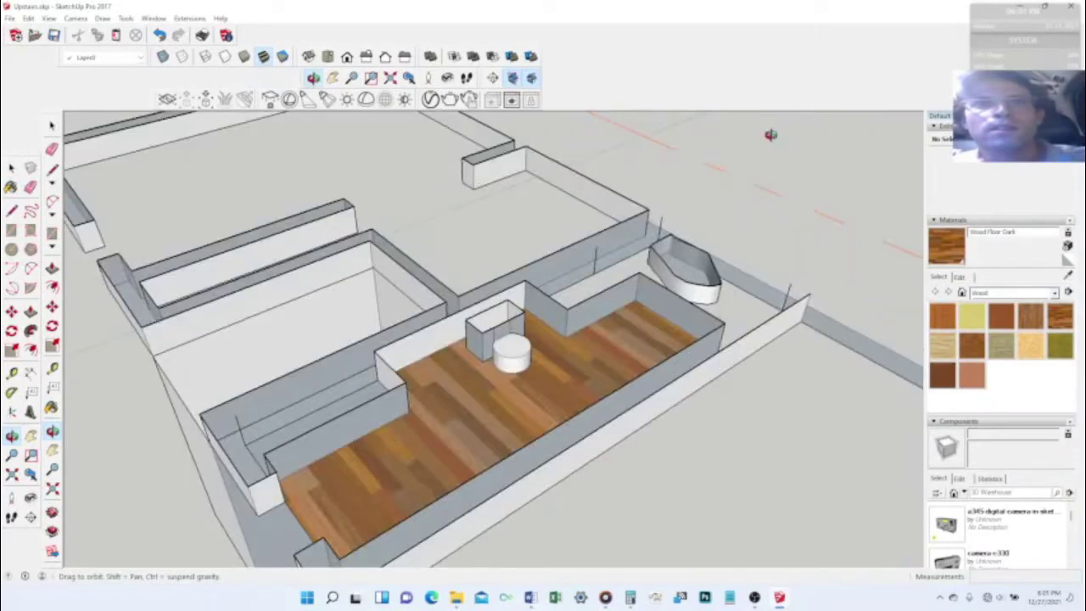
pyautogui.moveTo(504, 467)
pyautogui.mouseDown(button='middle')
pyautogui.moveTo(615, 494)
pyautogui.moveTo(836, 381)
pyautogui.mouseUp(button='middle')
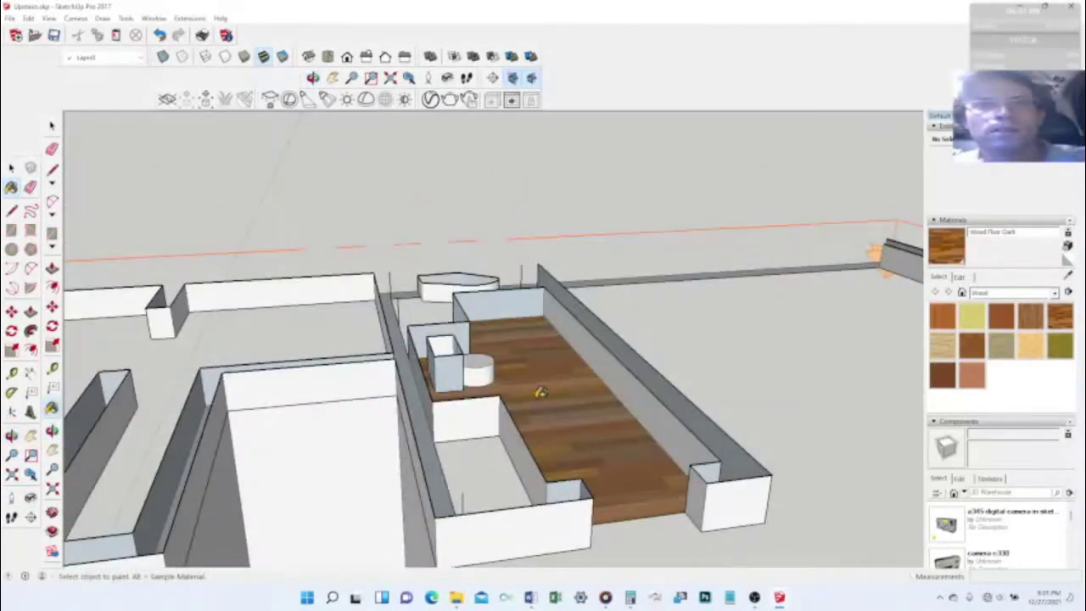
pyautogui.scroll(-6, 561, 395)
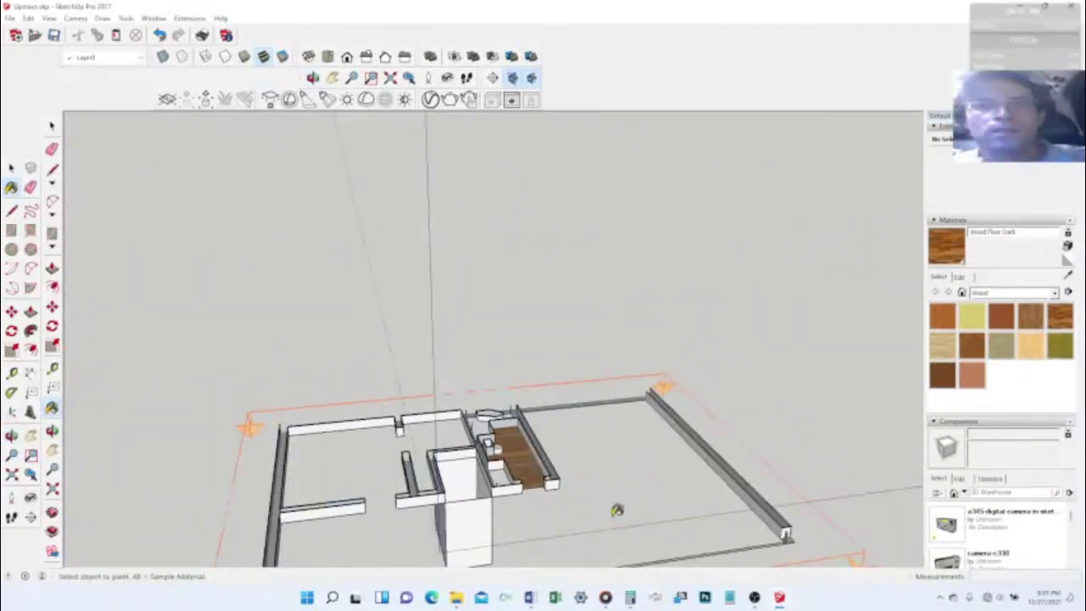
# Step: Deactivate the section cut so the whole building shows, viewed from a high angle
pyautogui.press('space')
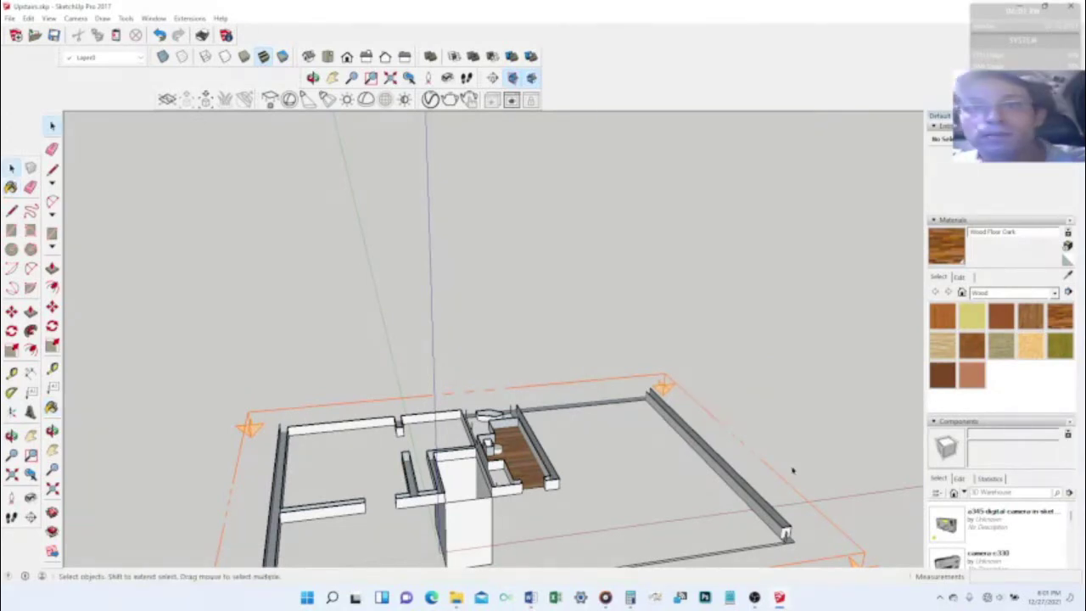
pyautogui.doubleClick(775, 480)
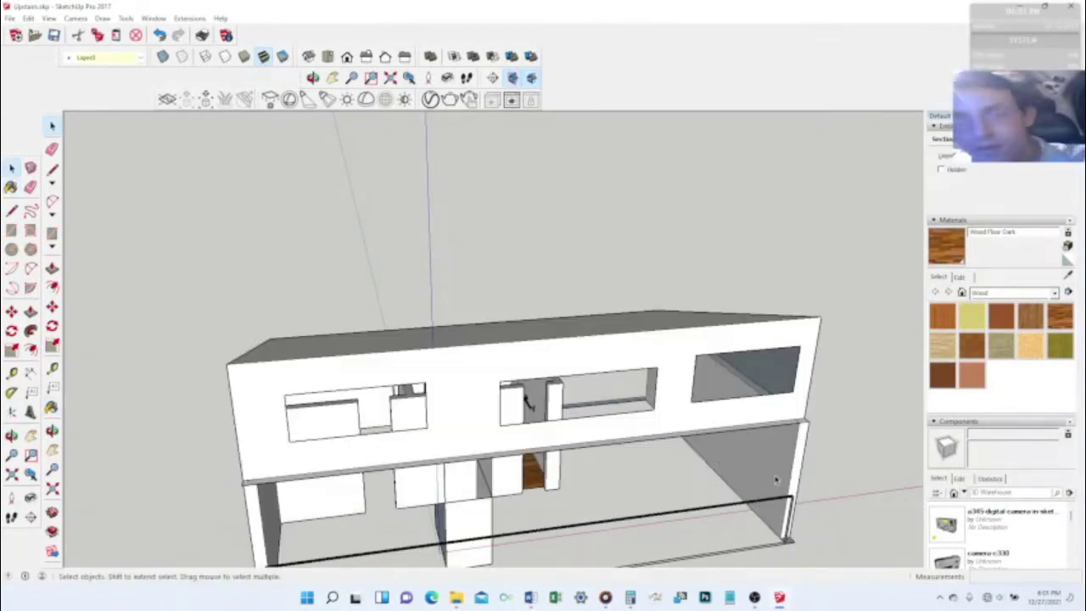
pyautogui.moveTo(735, 518)
pyautogui.mouseDown(button='middle')
pyautogui.moveTo(671, 453)
pyautogui.moveTo(700, 436)
pyautogui.mouseUp(button='middle')
pyautogui.scroll(8, 649, 366)
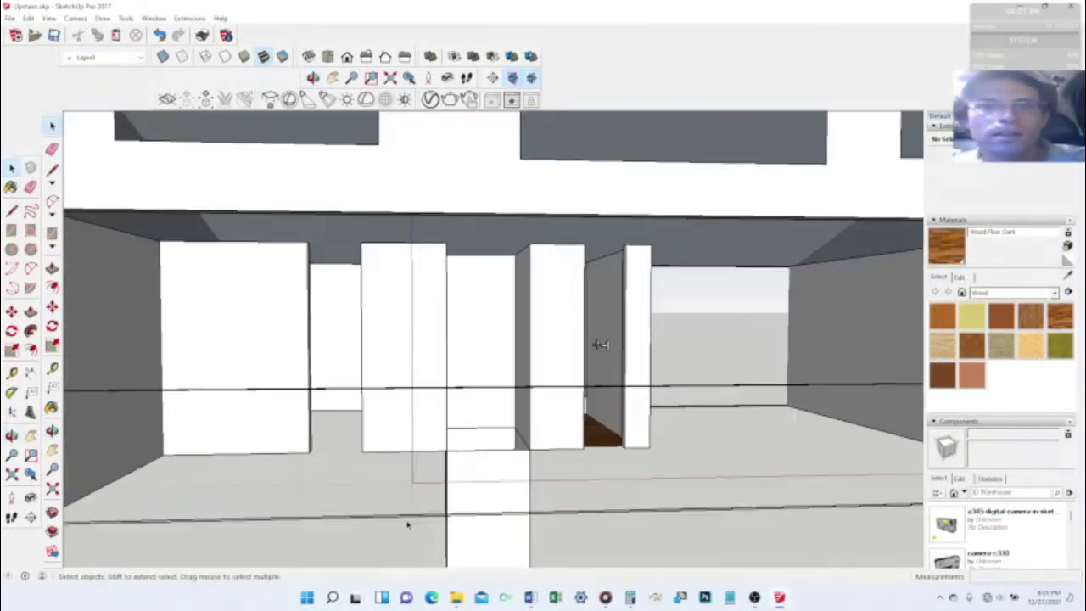
pyautogui.moveTo(649, 366)
pyautogui.mouseDown(button='middle')
pyautogui.moveTo(560, 453)
pyautogui.moveTo(606, 399)
pyautogui.moveTo(613, 413)
pyautogui.moveTo(577, 484)
pyautogui.mouseUp(button='middle')
pyautogui.scroll(-5, 552, 517)
pyautogui.scroll(3, 572, 504)
pyautogui.press('space')
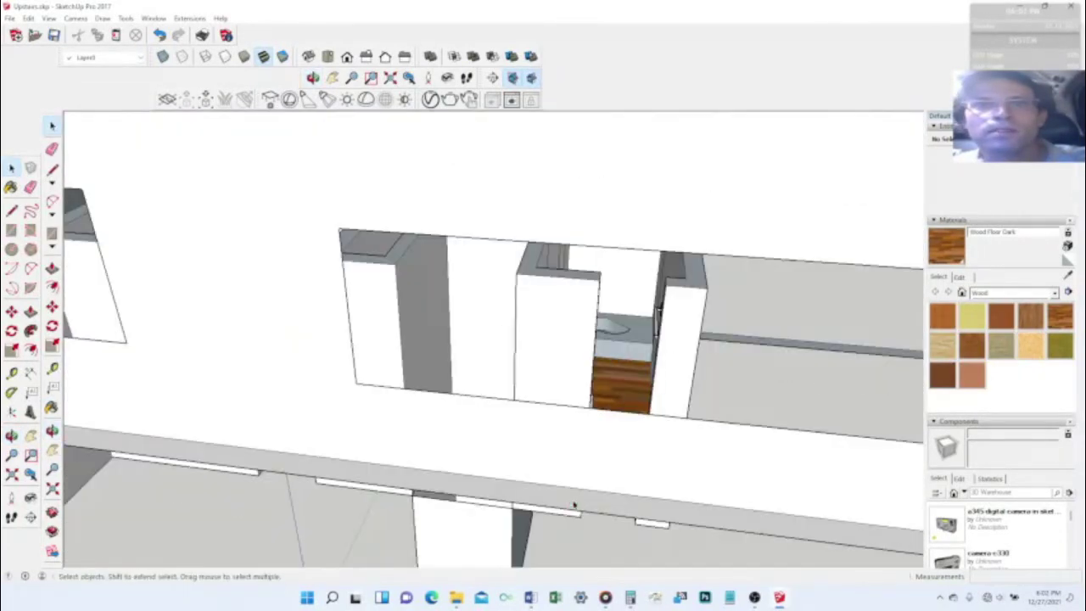
pyautogui.scroll(2, 574, 506)
pyautogui.scroll(-5, 575, 507)
pyautogui.moveTo(619, 434)
pyautogui.mouseDown(button='middle')
pyautogui.moveTo(620, 347)
pyautogui.moveTo(654, 213)
pyautogui.moveTo(643, 450)
pyautogui.moveTo(749, 464)
pyautogui.moveTo(865, 417)
pyautogui.moveTo(712, 466)
pyautogui.moveTo(644, 441)
pyautogui.moveTo(607, 337)
pyautogui.moveTo(613, 453)
pyautogui.moveTo(588, 404)
pyautogui.moveTo(739, 412)
pyautogui.moveTo(901, 307)
pyautogui.moveTo(780, 430)
pyautogui.moveTo(788, 494)
pyautogui.mouseUp(button='middle')
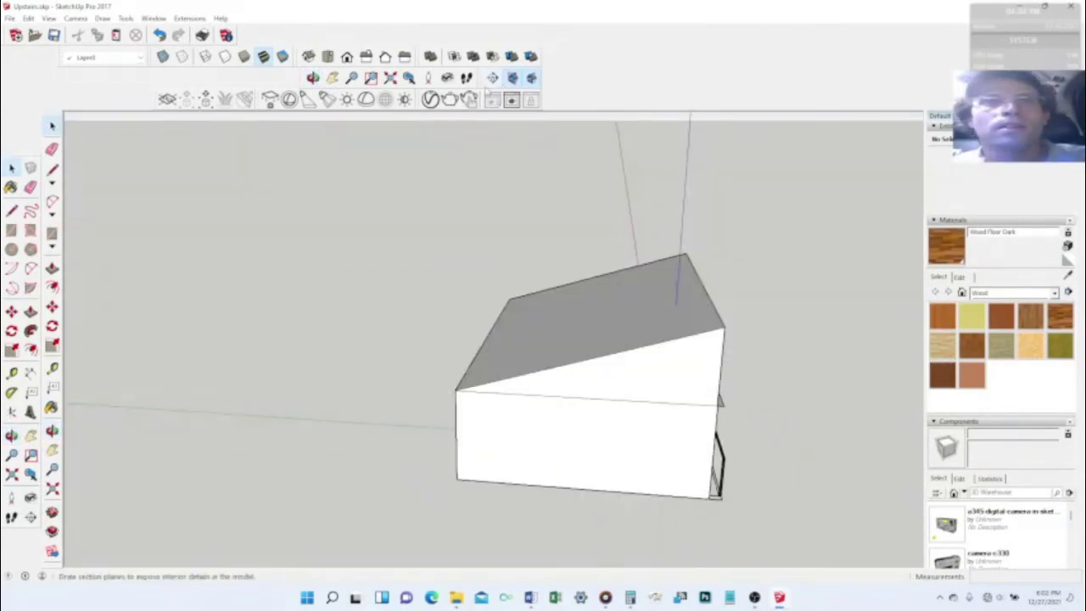
# Step: Place a section plane on the front wall and slide it through the house to expose the interior
pyautogui.click(492, 77)
pyautogui.click(617, 405)
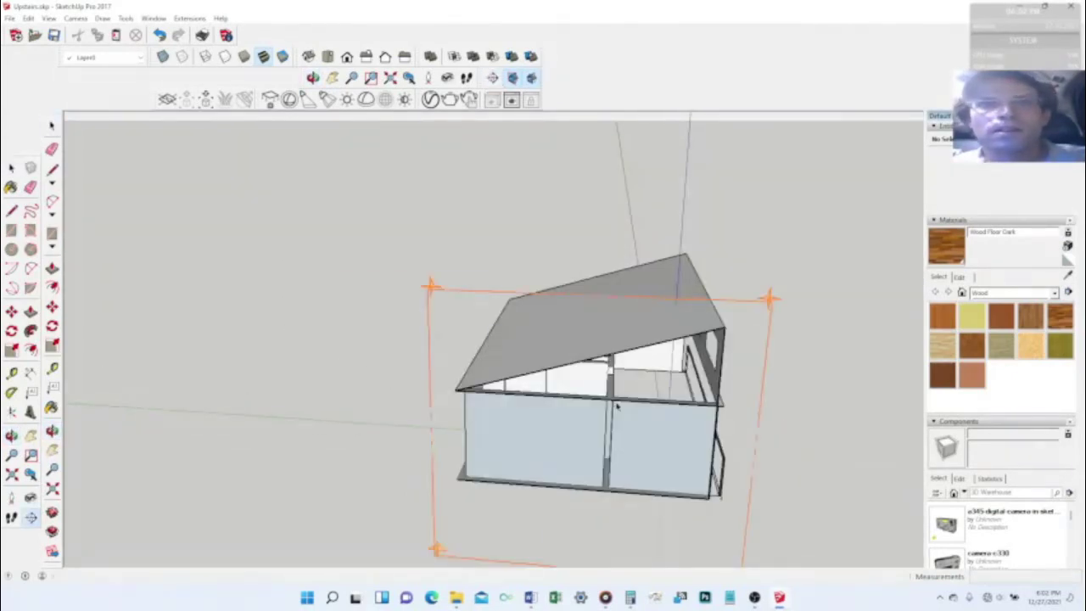
pyautogui.press('space')
pyautogui.click(567, 296)
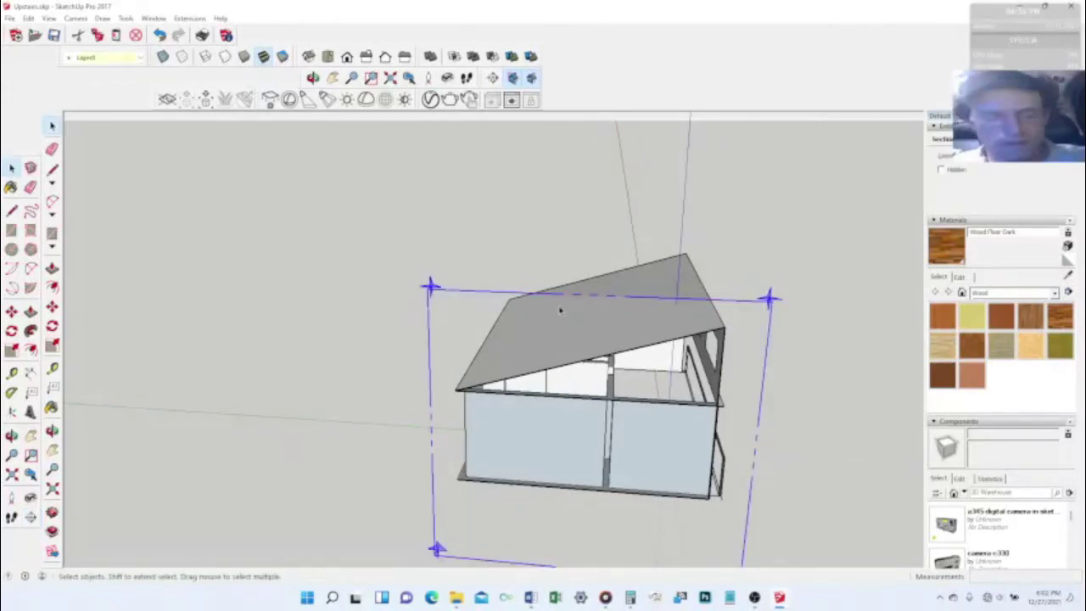
pyautogui.press('m')
pyautogui.moveTo(624, 312); pyautogui.dragTo(625, 276)
pyautogui.moveTo(523, 431); pyautogui.dragTo(585, 271, button='middle')
pyautogui.scroll(3, 562, 291)
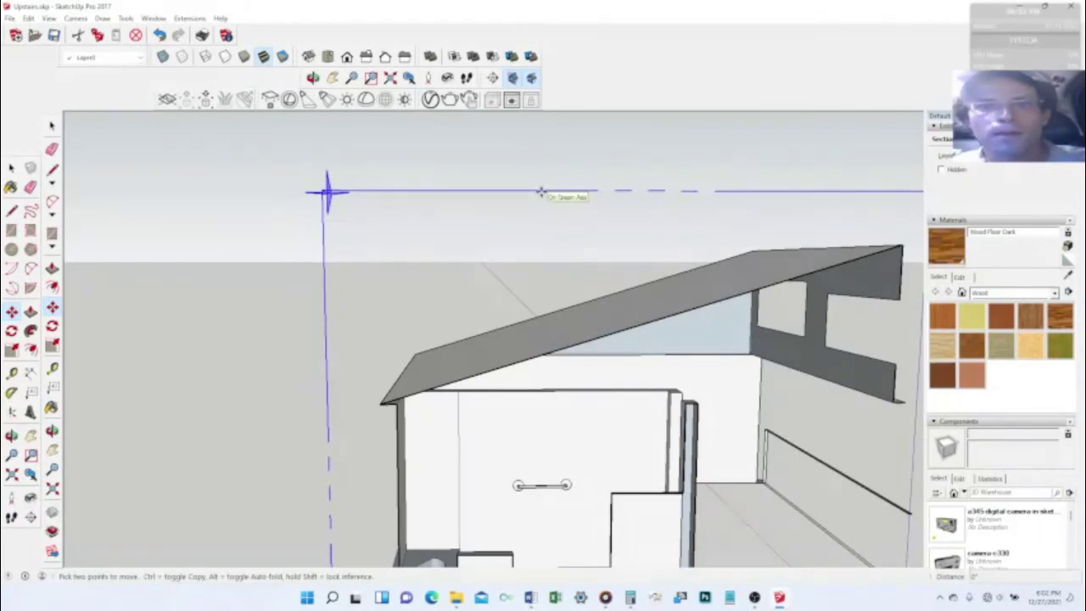
pyautogui.moveTo(538, 187); pyautogui.dragTo(586, 343, button='middle')
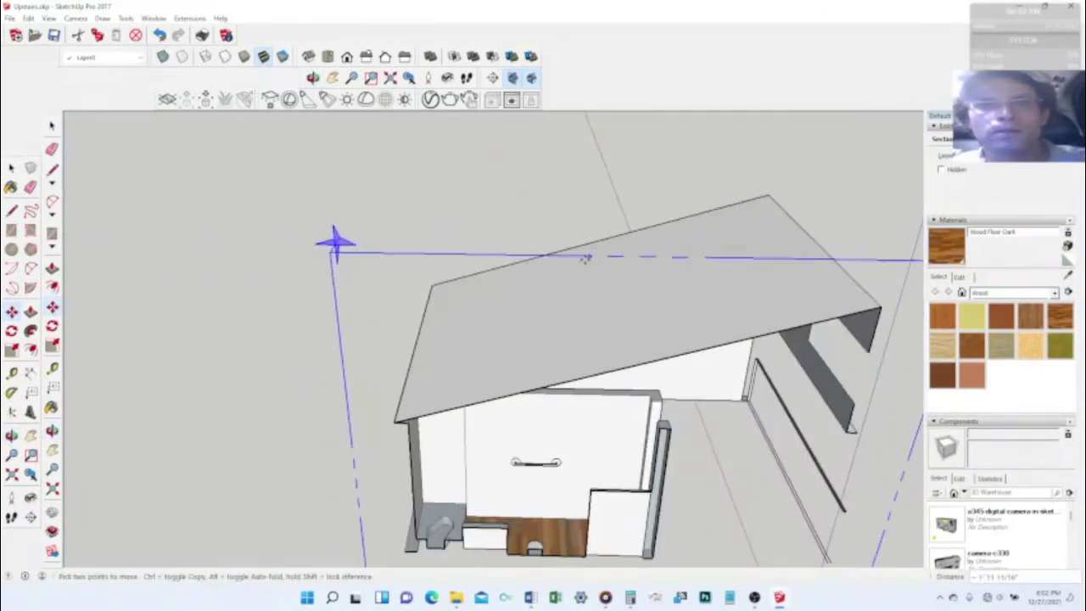
pyautogui.moveTo(585, 258); pyautogui.dragTo(519, 356, button='middle')
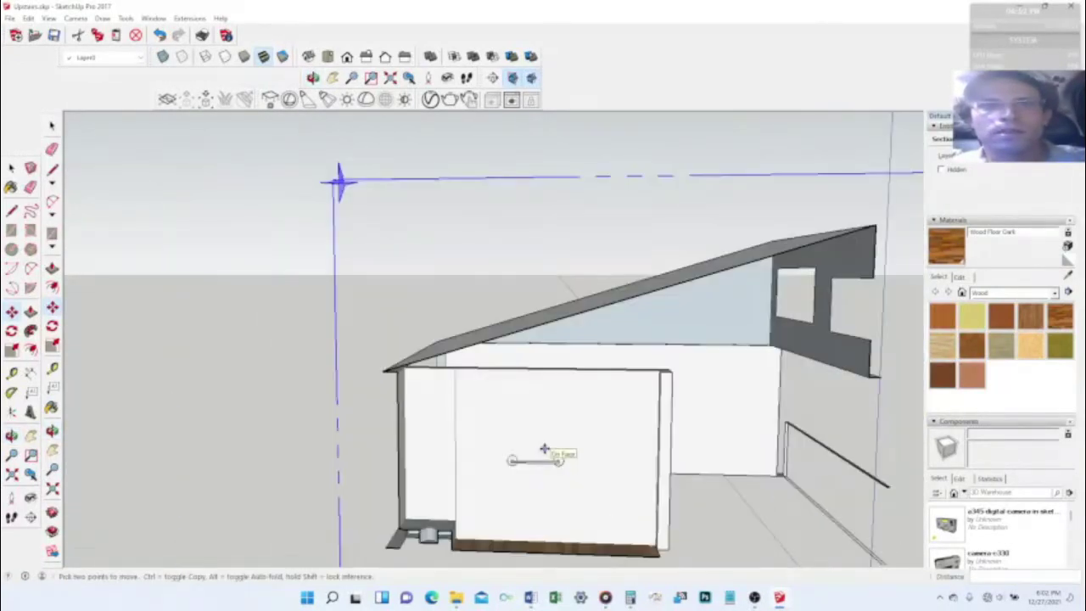
pyautogui.scroll(-2, 544, 448)
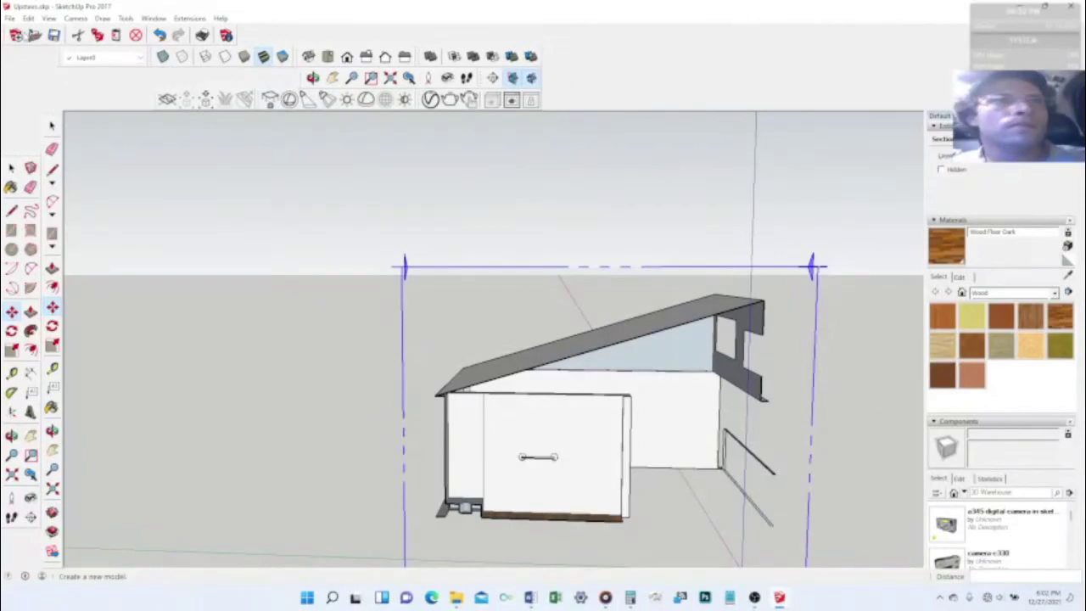
# Step: Save the model and send it to LayOut
pyautogui.click(10, 18)
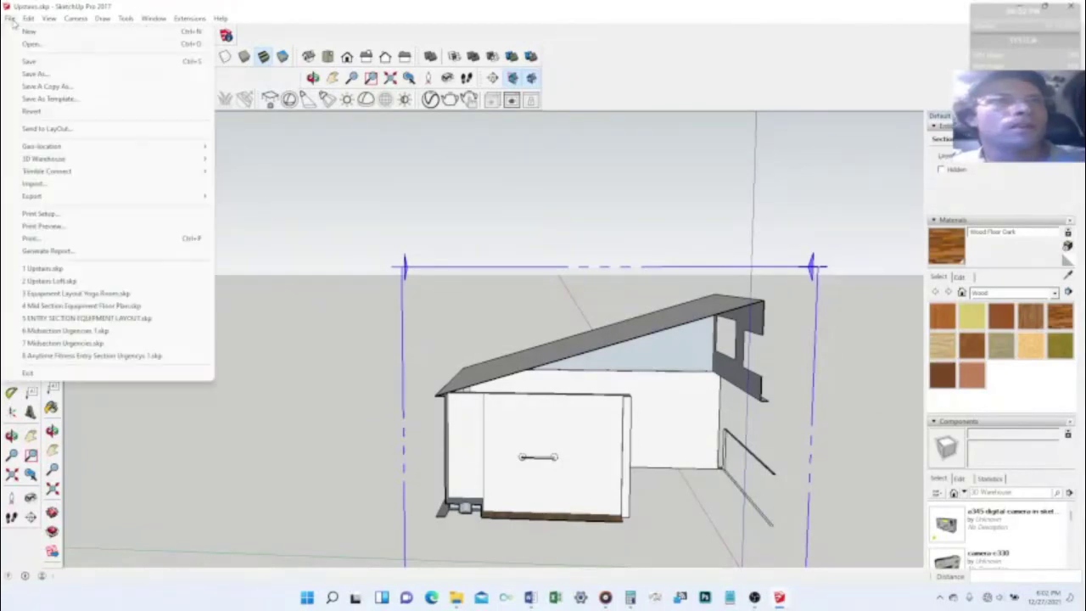
pyautogui.click(49, 61)
pyautogui.click(10, 18)
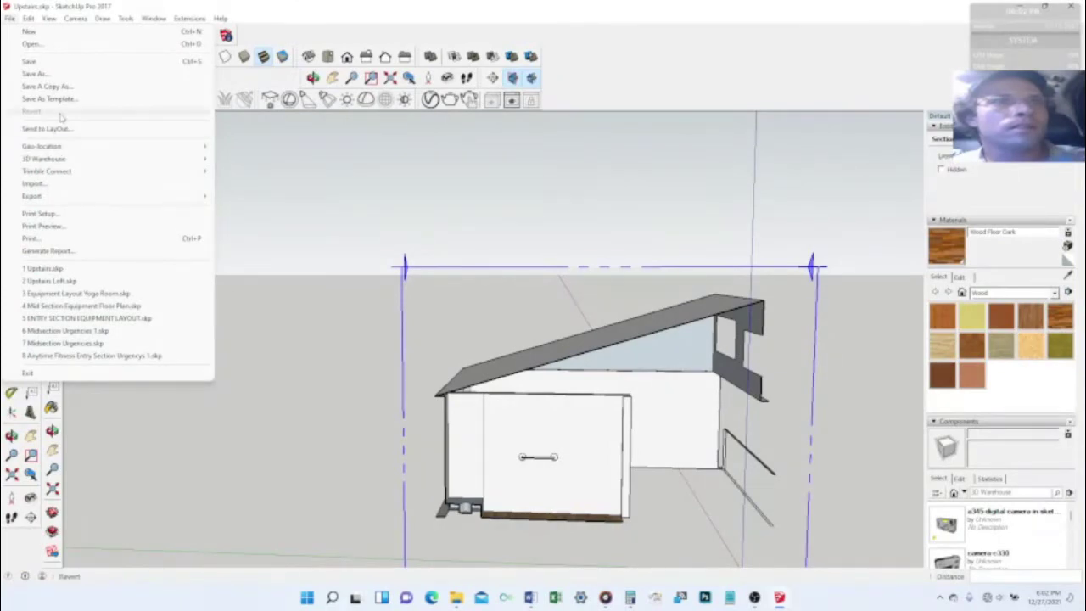
pyautogui.click(60, 128)
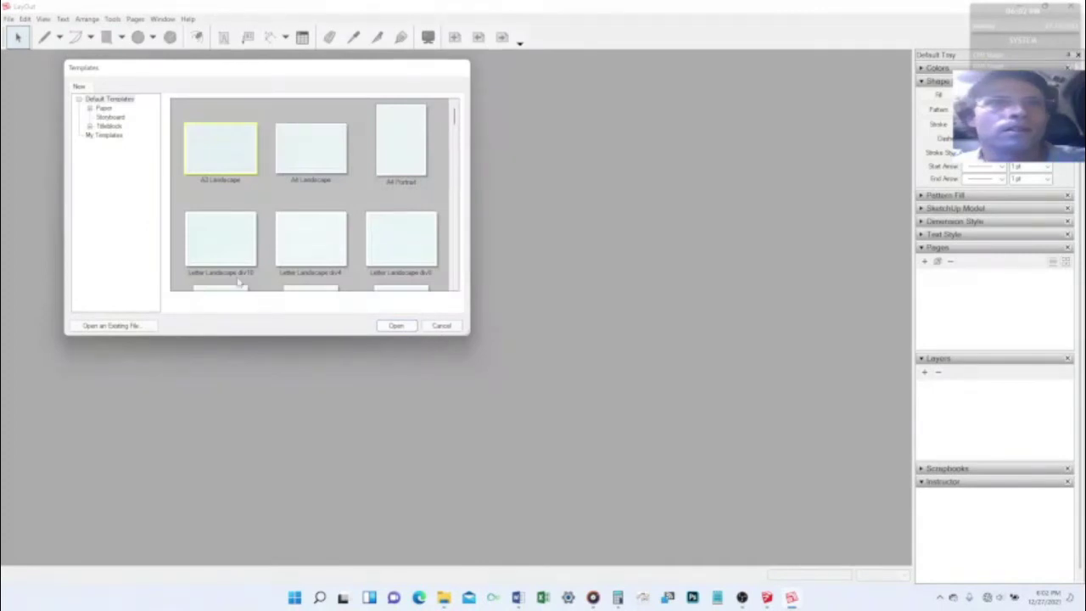
# Step: Start a new LayOut document from the Letter Landscape div10 template showing the house on Page 1
pyautogui.click(228, 250)
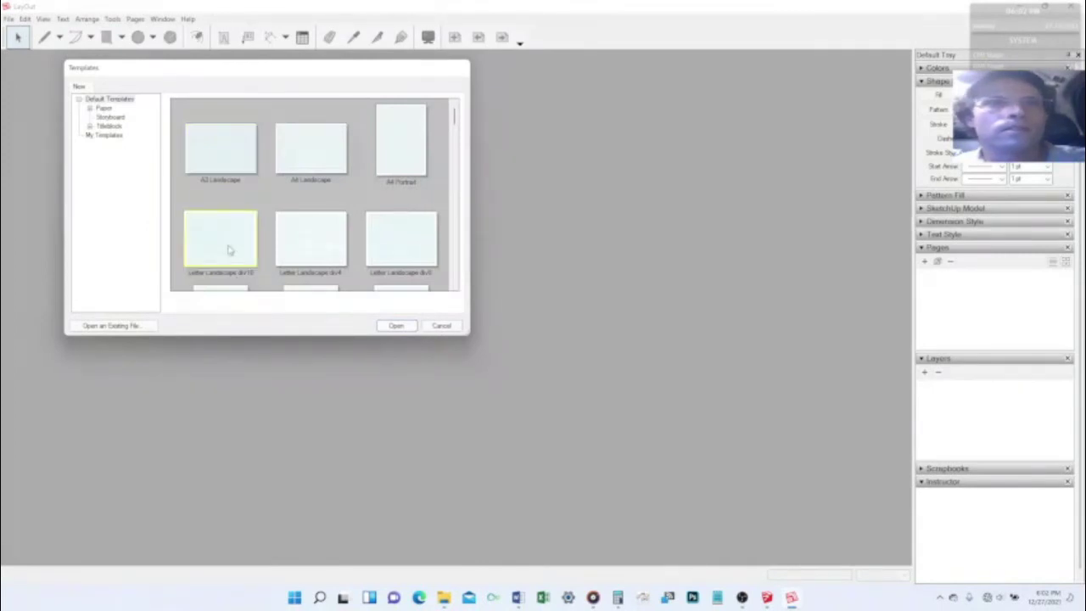
pyautogui.click(396, 326)
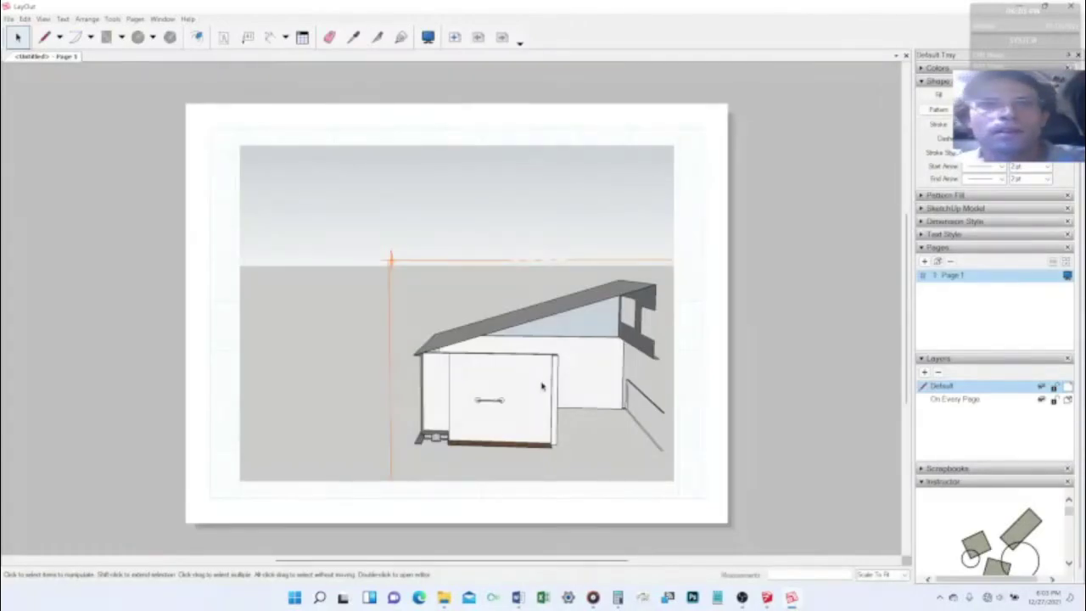
pyautogui.scroll(5, 543, 386)
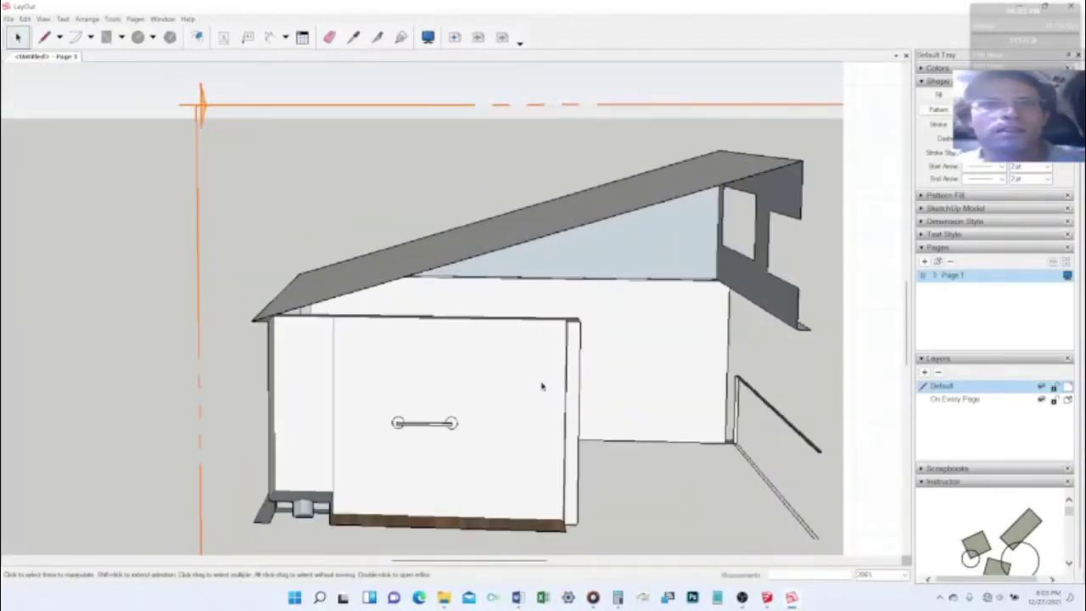
pyautogui.moveTo(542, 386); pyautogui.dragTo(594, 308, button='middle')
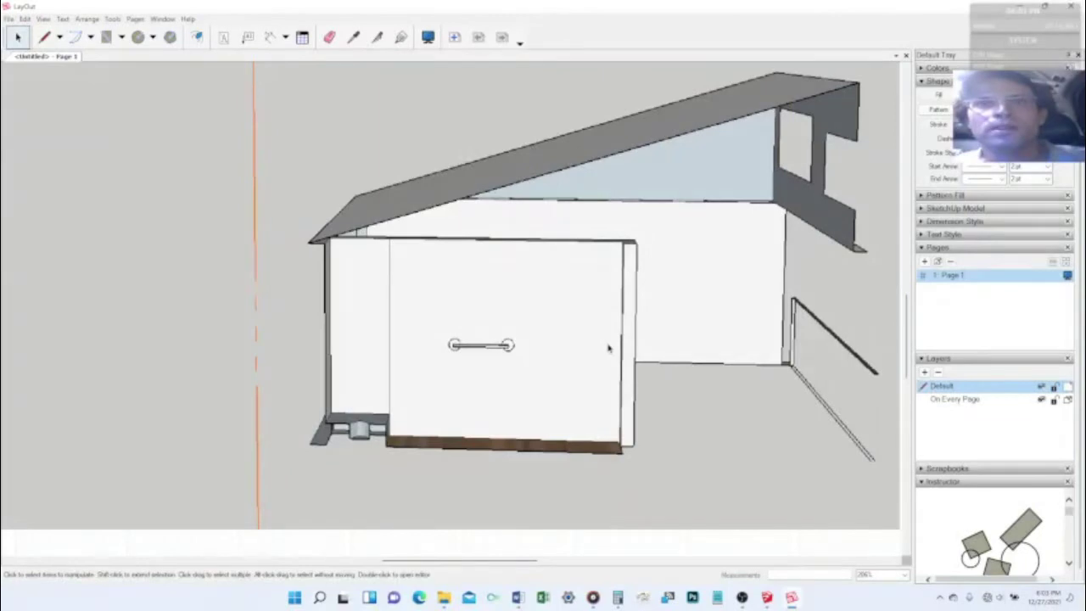
pyautogui.moveTo(607, 348); pyautogui.dragTo(643, 360, button='middle')
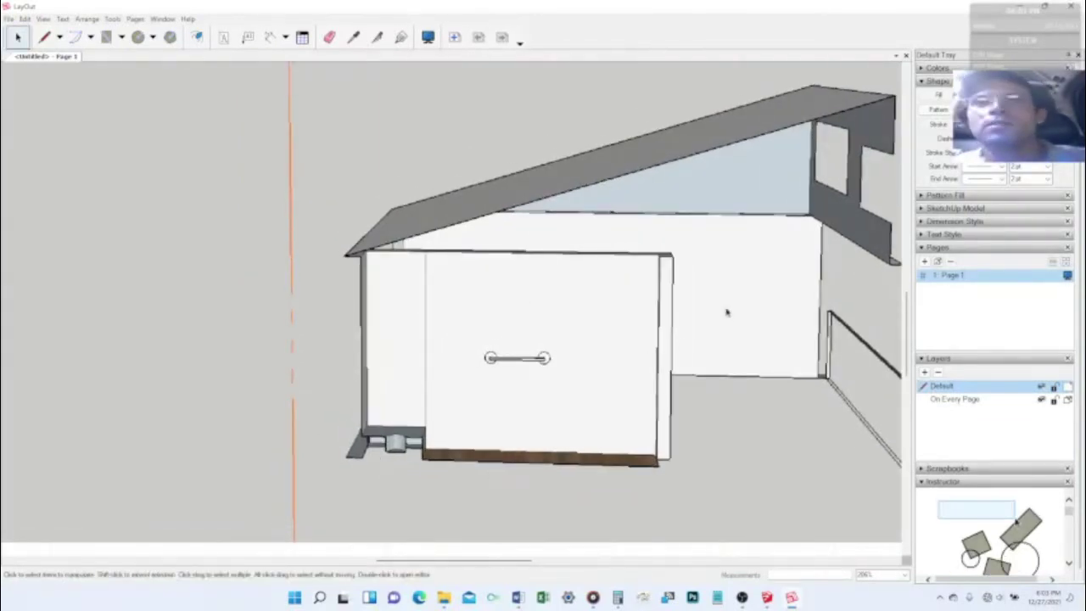
pyautogui.scroll(-4, 620, 395)
pyautogui.scroll(-2, 645, 356)
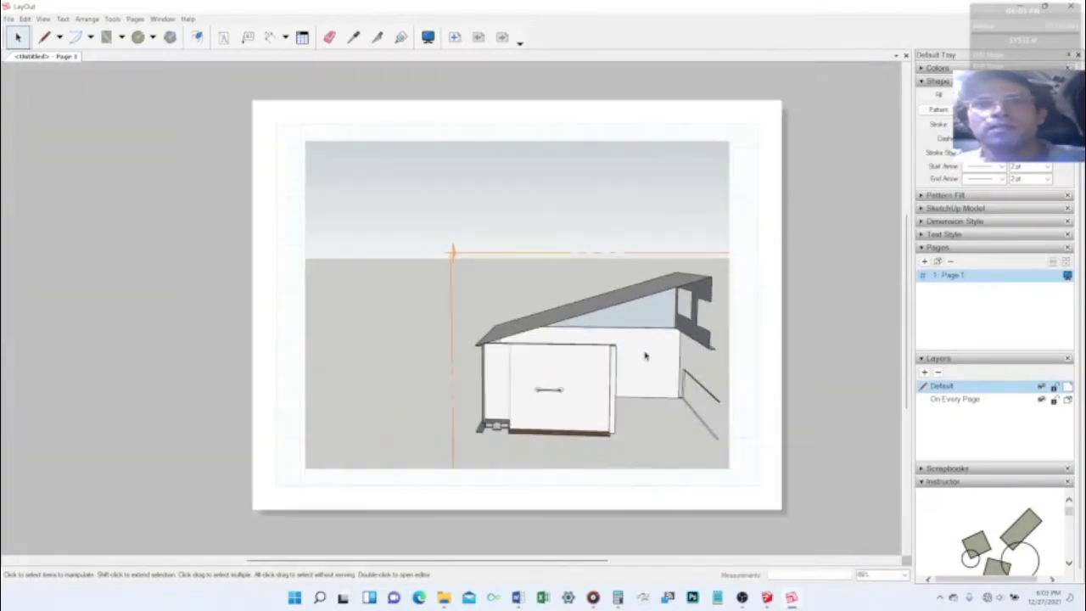
pyautogui.moveTo(726, 231); pyautogui.dragTo(705, 278, button='middle')
pyautogui.scroll(-3, 574, 262)
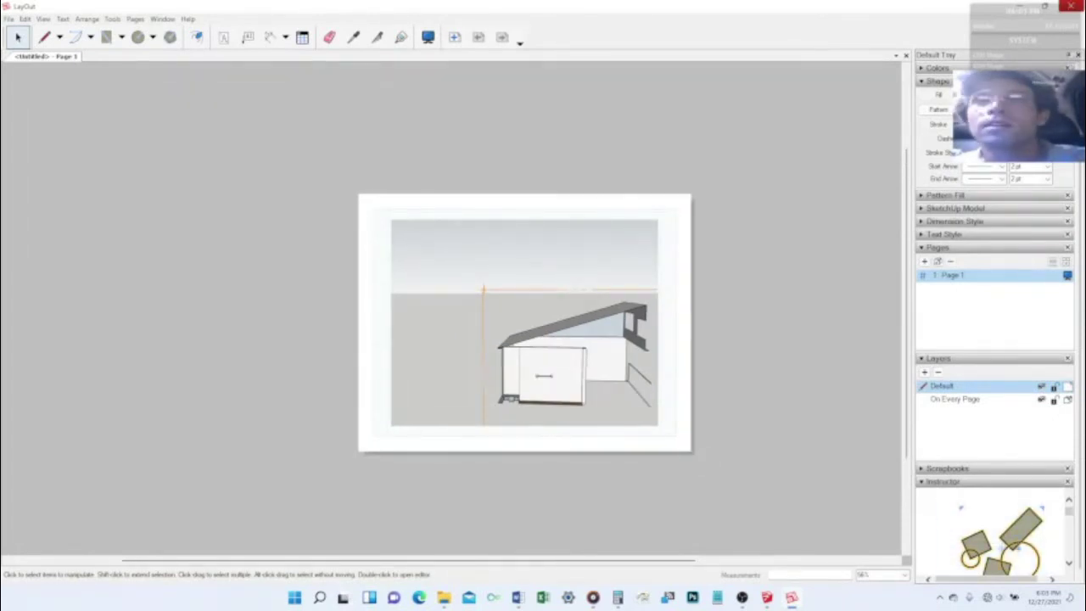
# Step: Close LayOut and turn off both section plane display and section cuts in the model
pyautogui.click(1067, 7)
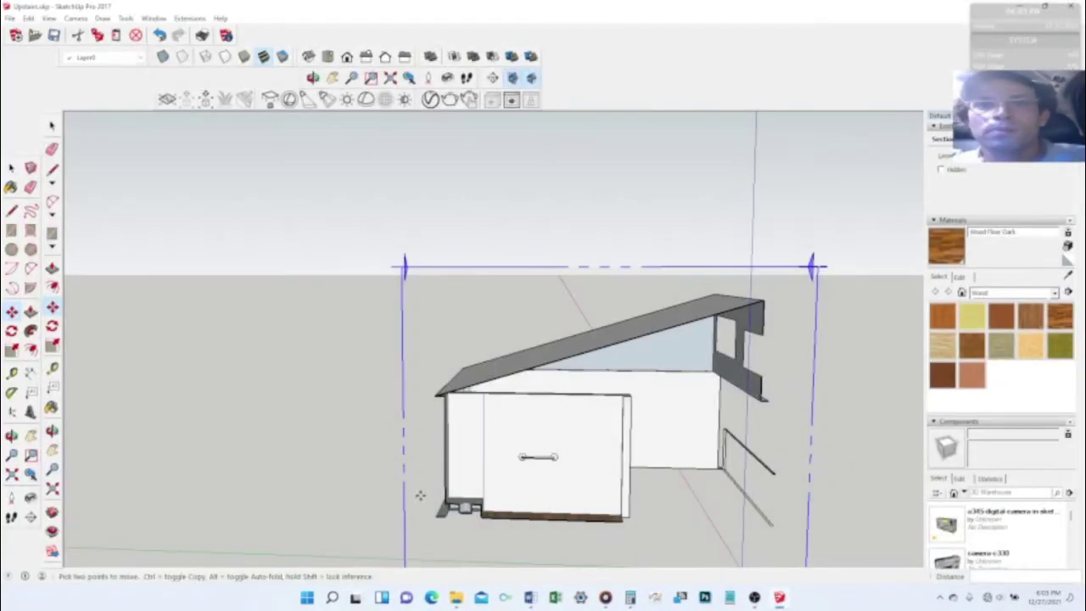
pyautogui.moveTo(456, 462); pyautogui.dragTo(896, 351, button='middle')
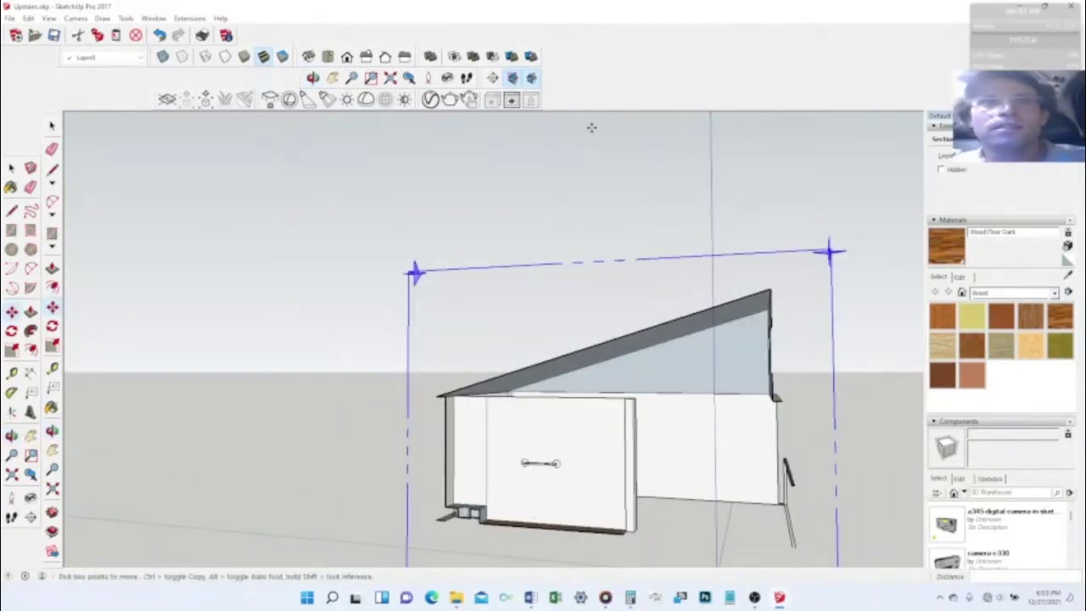
pyautogui.click(512, 77)
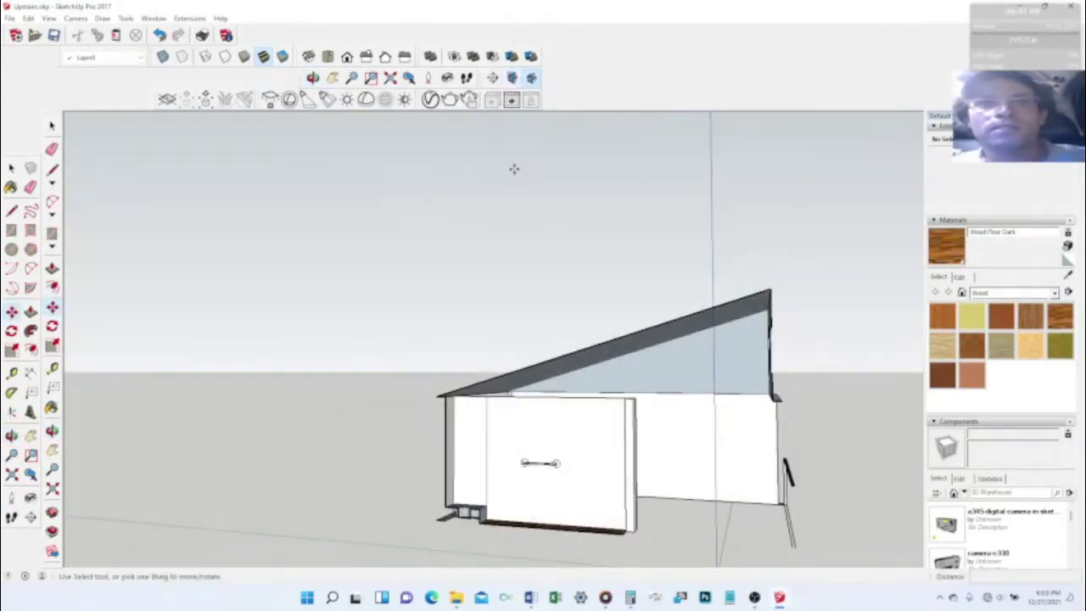
pyautogui.click(530, 78)
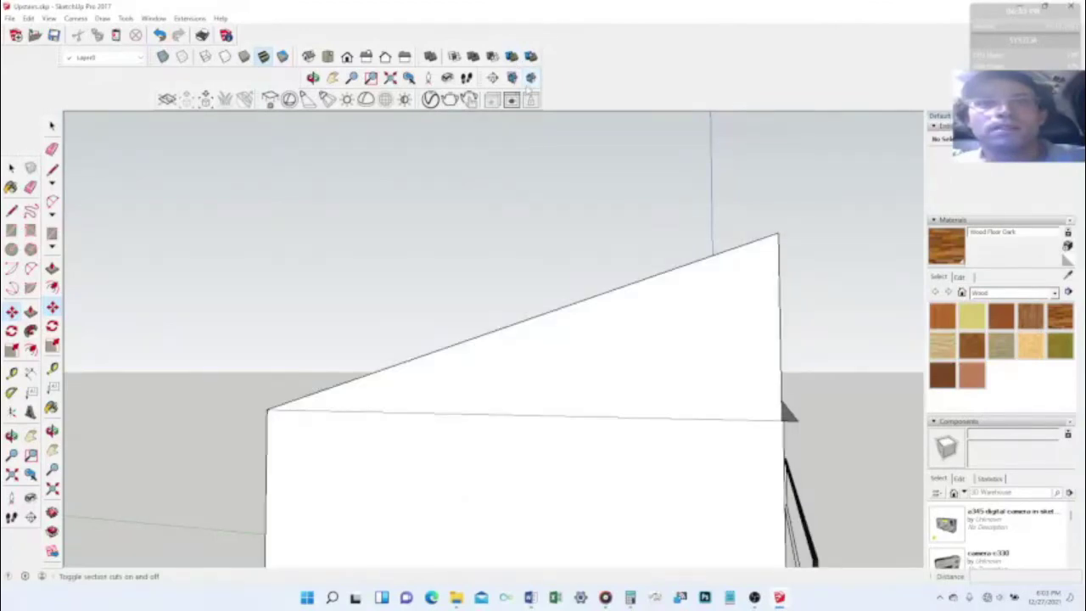
pyautogui.moveTo(614, 190); pyautogui.dragTo(756, 315, button='middle')
pyautogui.scroll(-5, 288, 369)
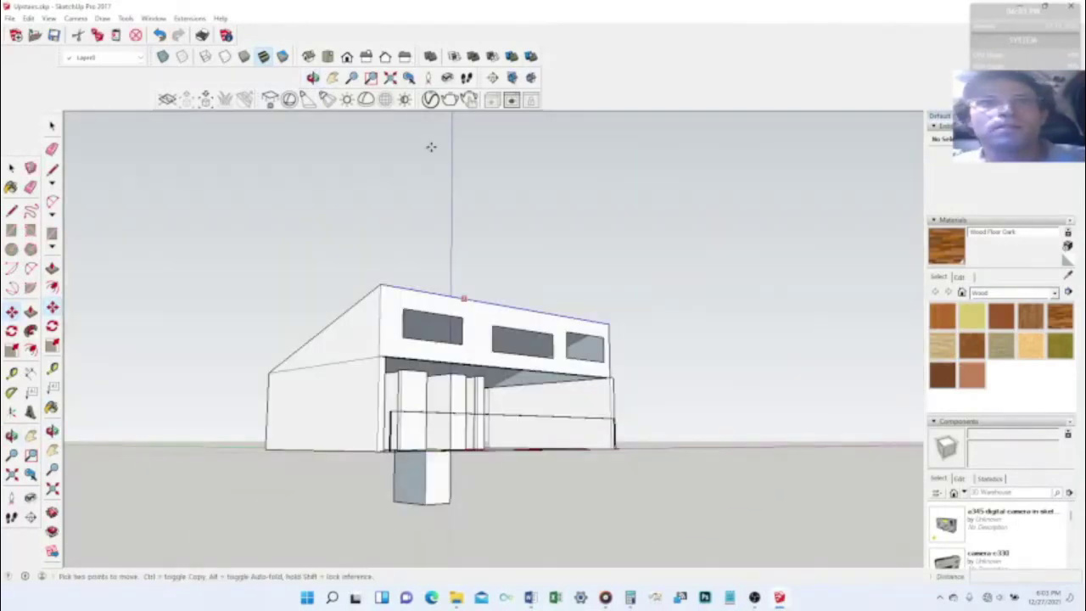
# Step: Show the section planes again, then undo a trial move of a building edge
pyautogui.click(513, 77)
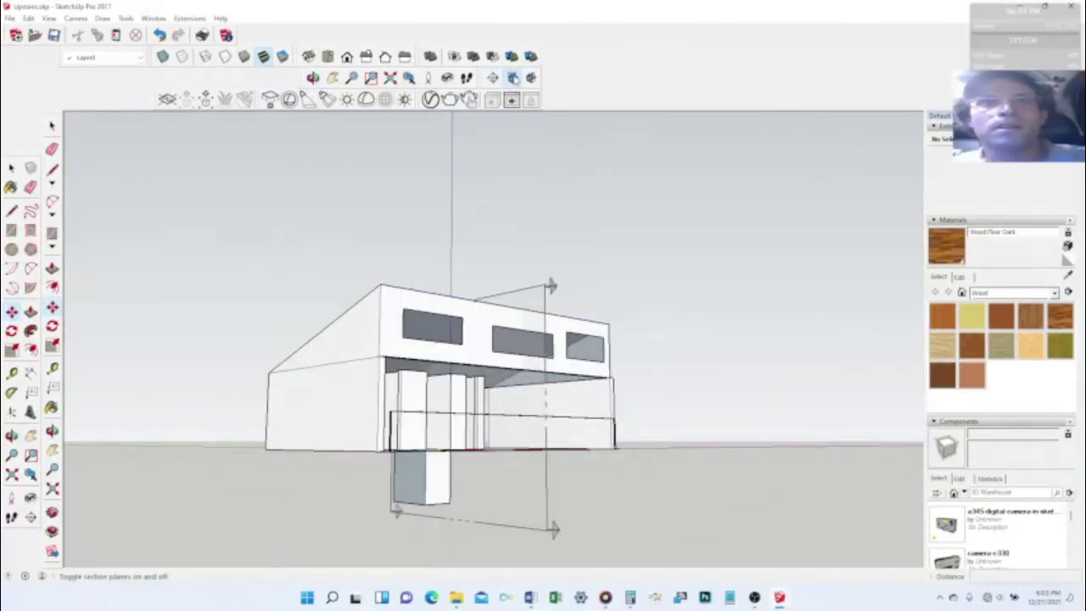
pyautogui.click(482, 378)
pyautogui.click(519, 416)
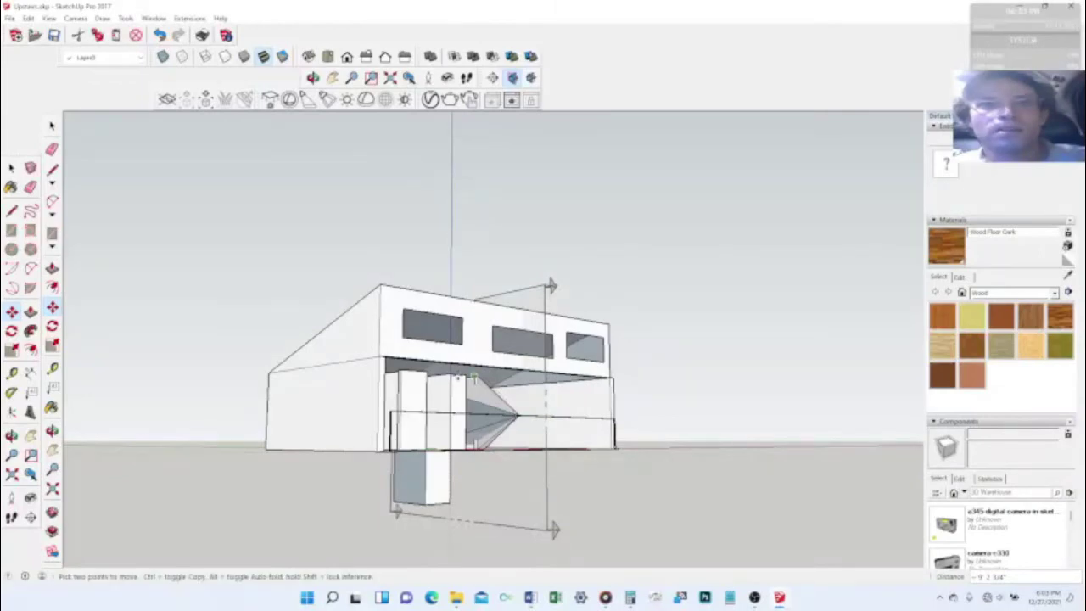
pyautogui.hotkey('ctrl', 'z')
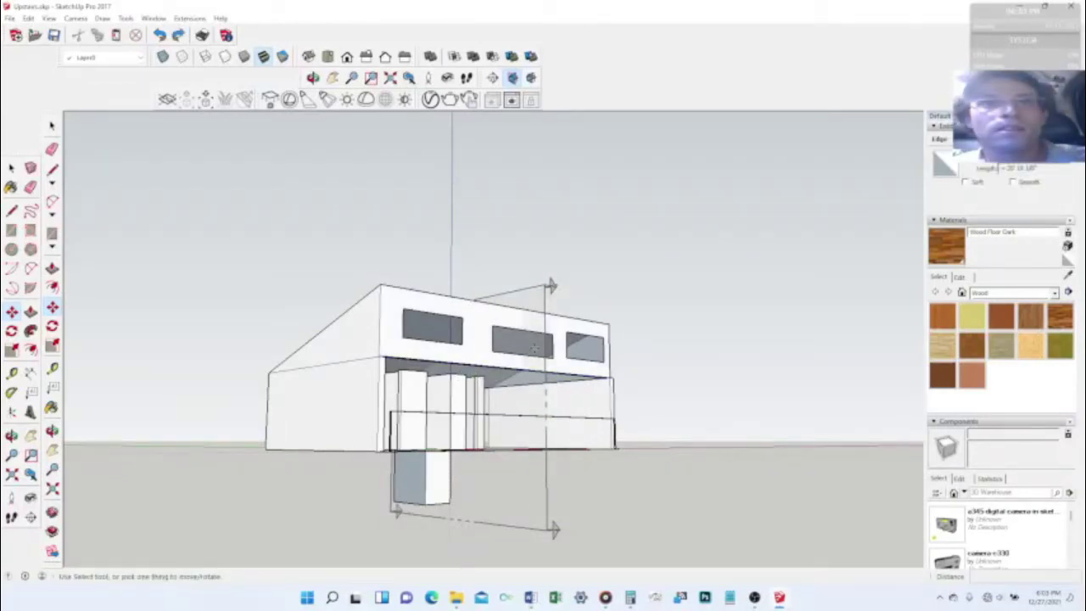
pyautogui.press('space')
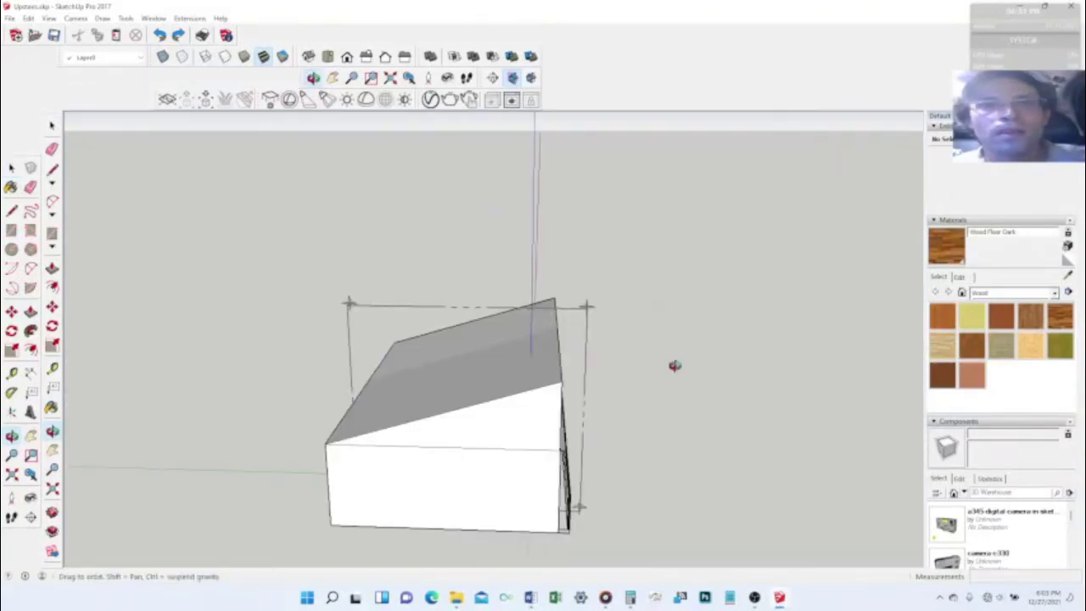
pyautogui.moveTo(676, 364); pyautogui.dragTo(586, 321, button='middle')
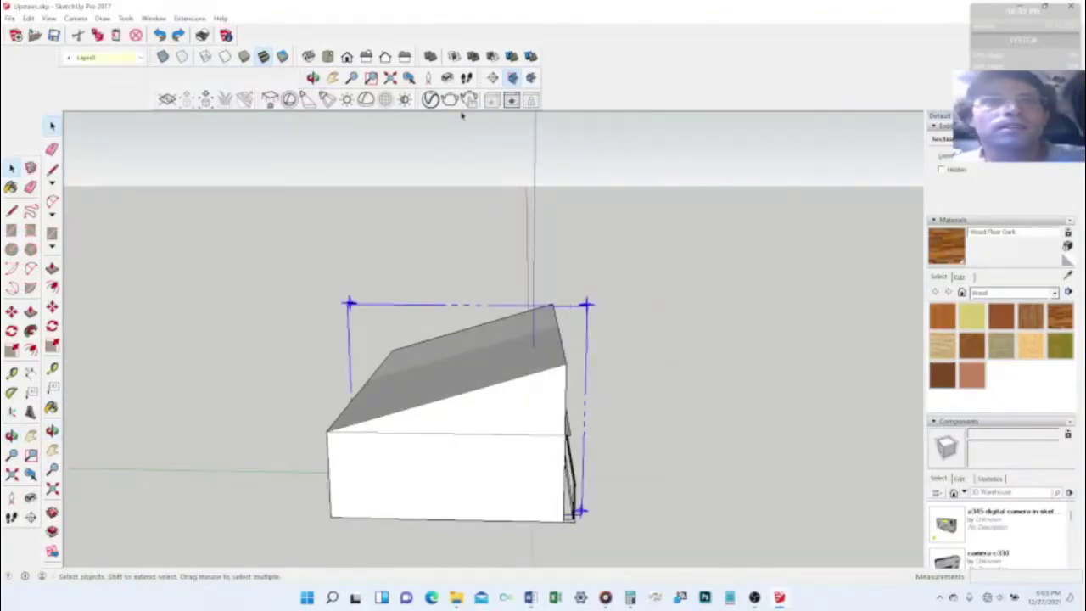
# Step: Turn section cuts back on and place a second section plane on the front wall face
pyautogui.click(512, 77)
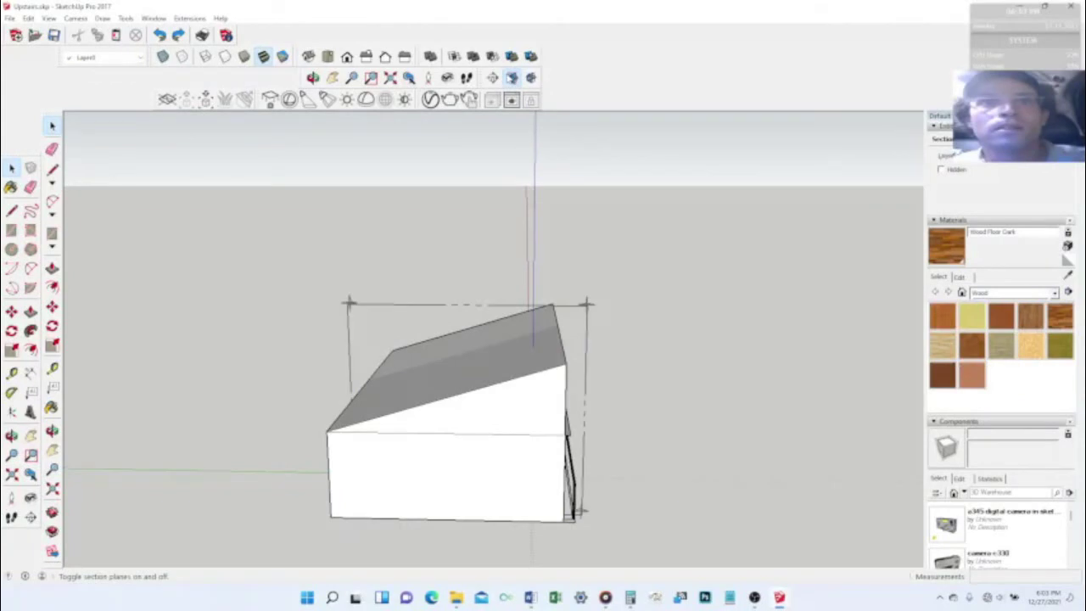
pyautogui.click(530, 77)
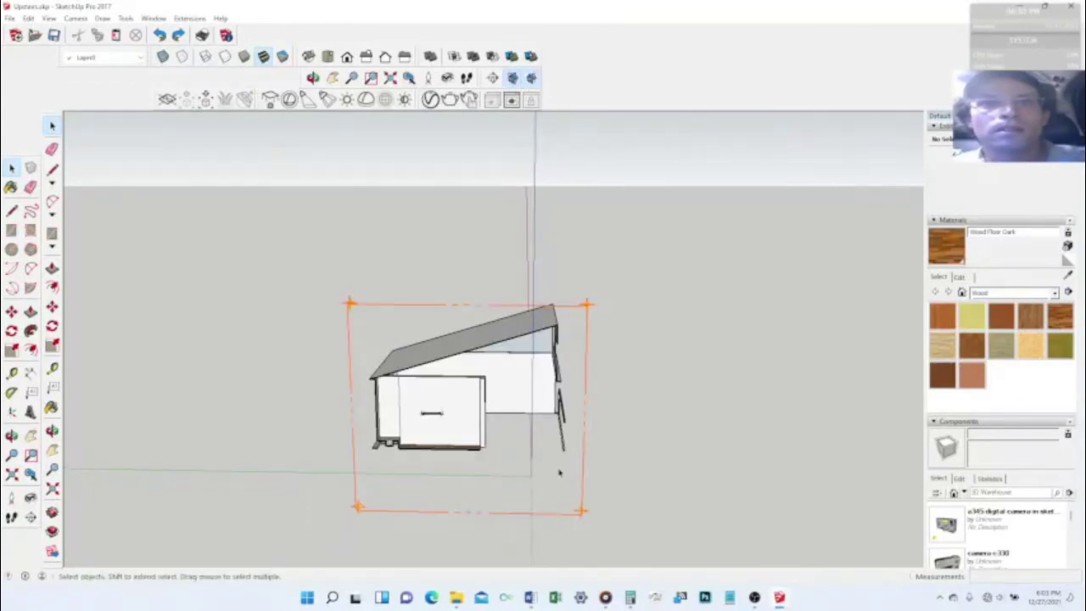
pyautogui.moveTo(560, 469); pyautogui.dragTo(556, 517, button='middle')
pyautogui.moveTo(598, 446); pyautogui.dragTo(597, 157, button='middle')
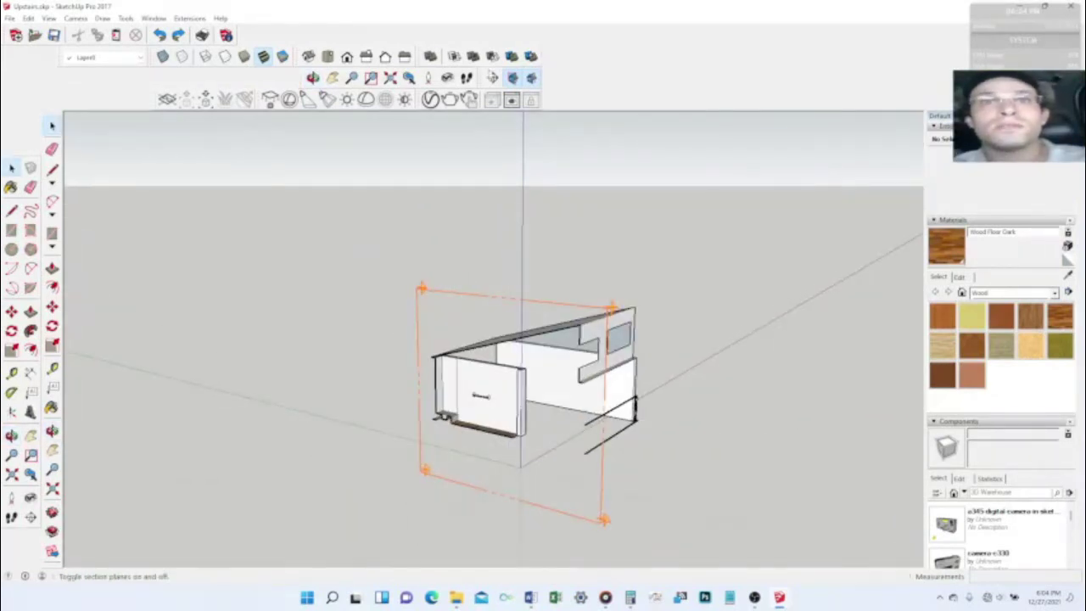
pyautogui.click(492, 78)
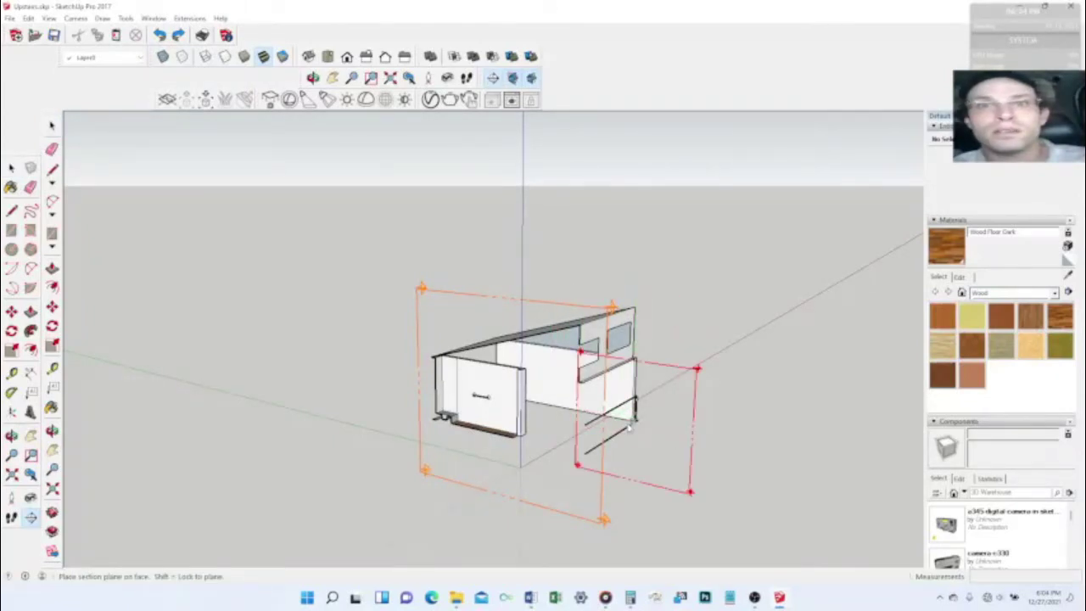
pyautogui.click(609, 386)
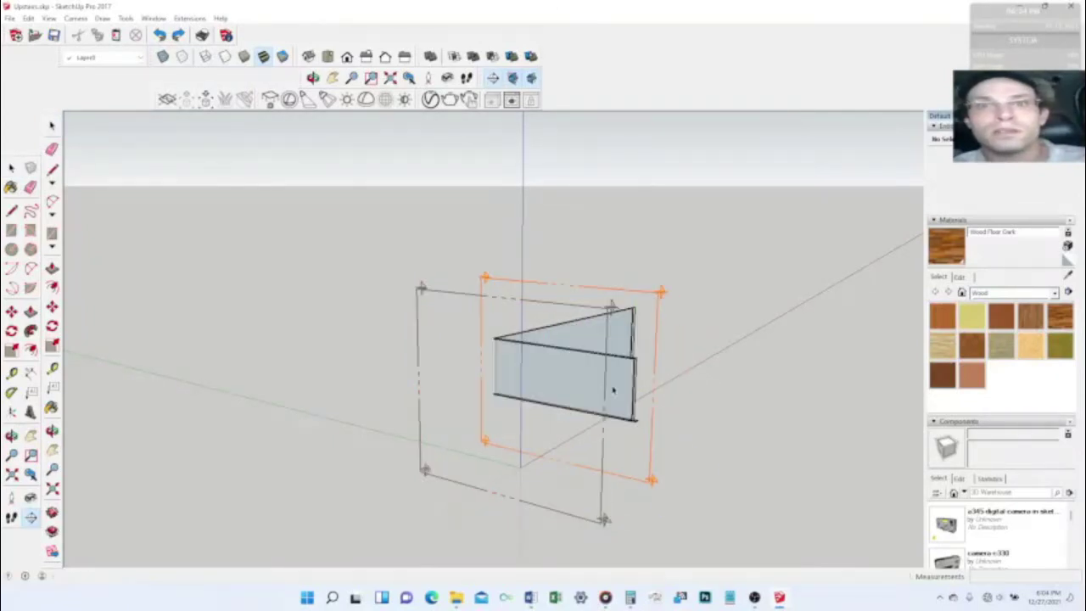
pyautogui.press('space')
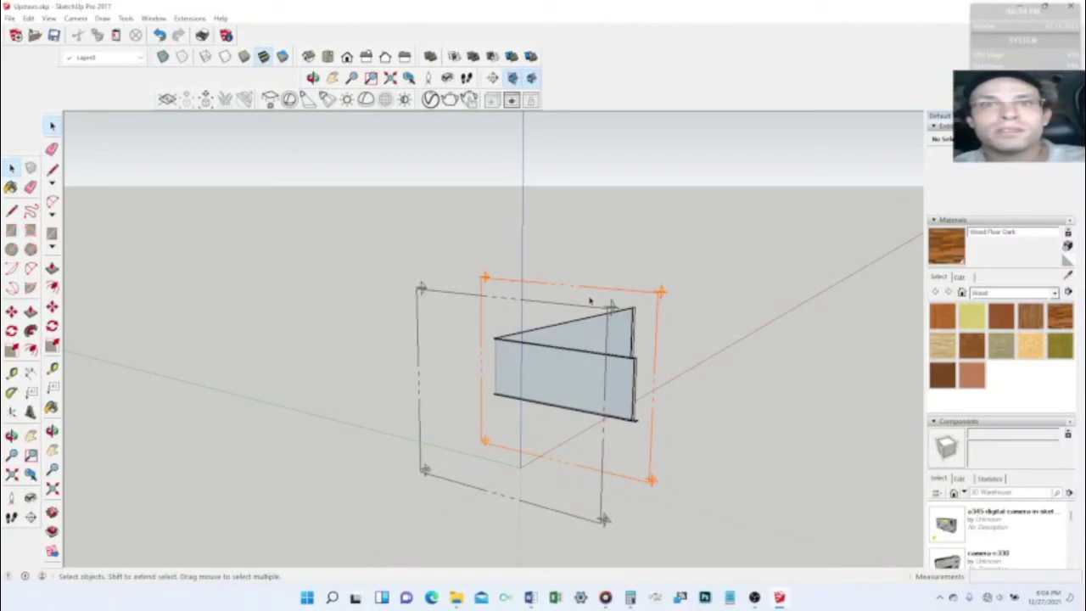
# Step: Toggle section cuts and section plane display off and on, leaving the thin slice cut
pyautogui.click(579, 312)
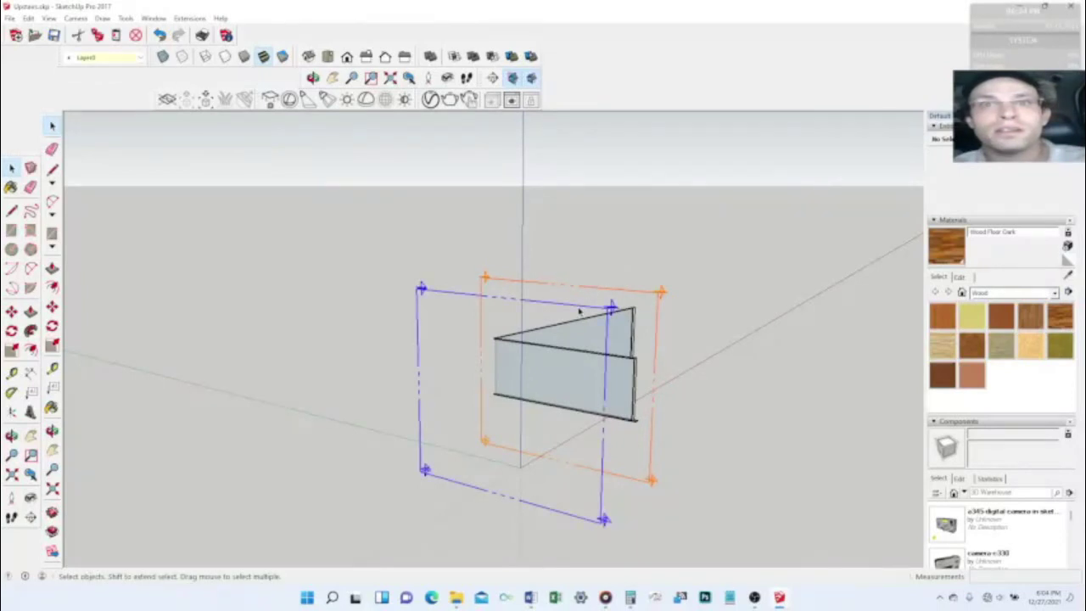
pyautogui.click(530, 78)
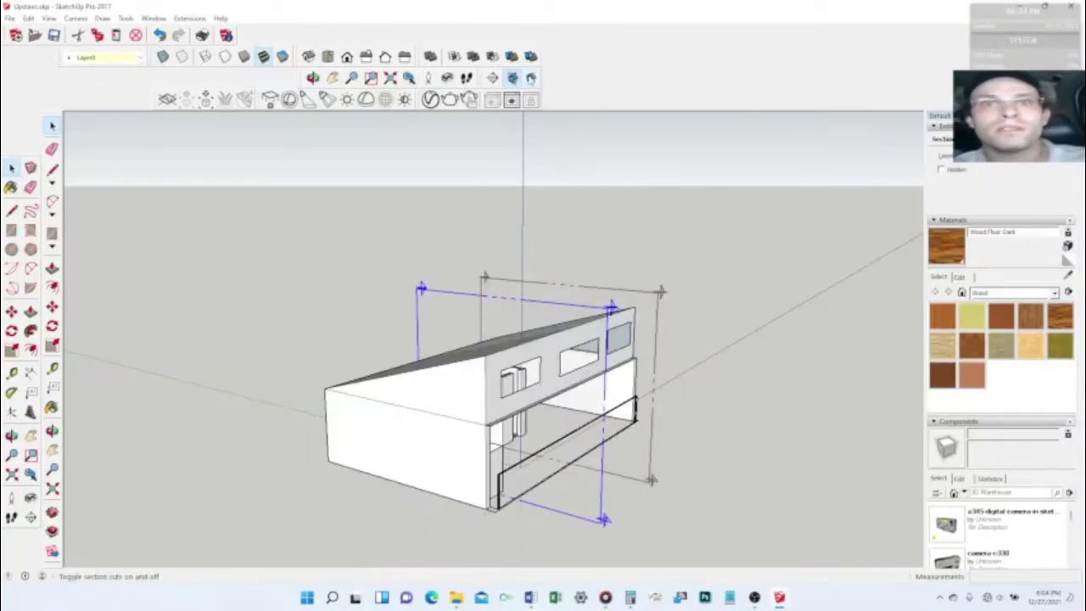
pyautogui.click(530, 78)
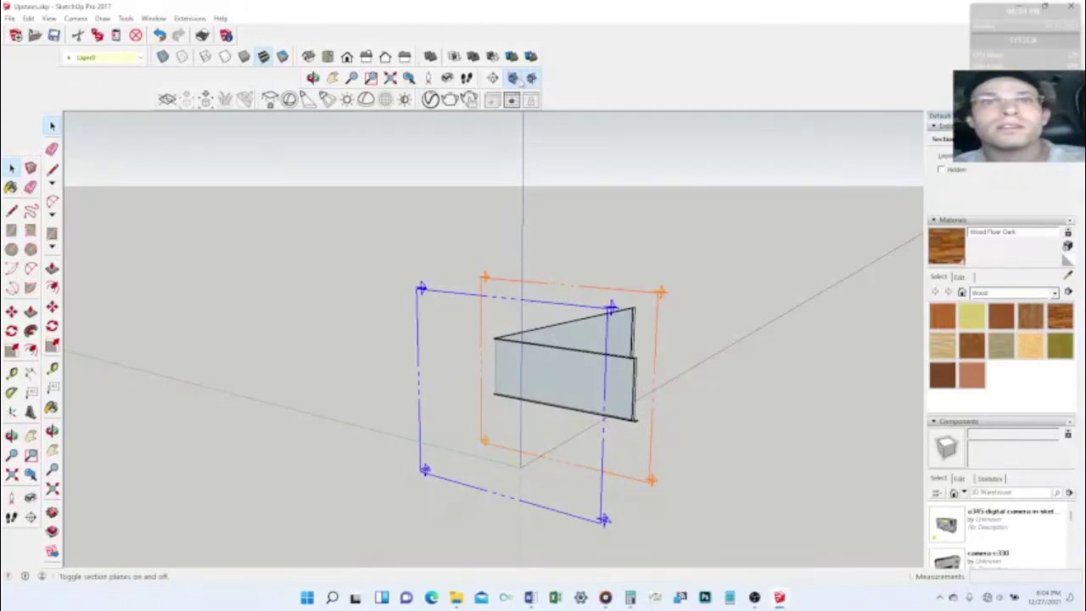
pyautogui.click(512, 78)
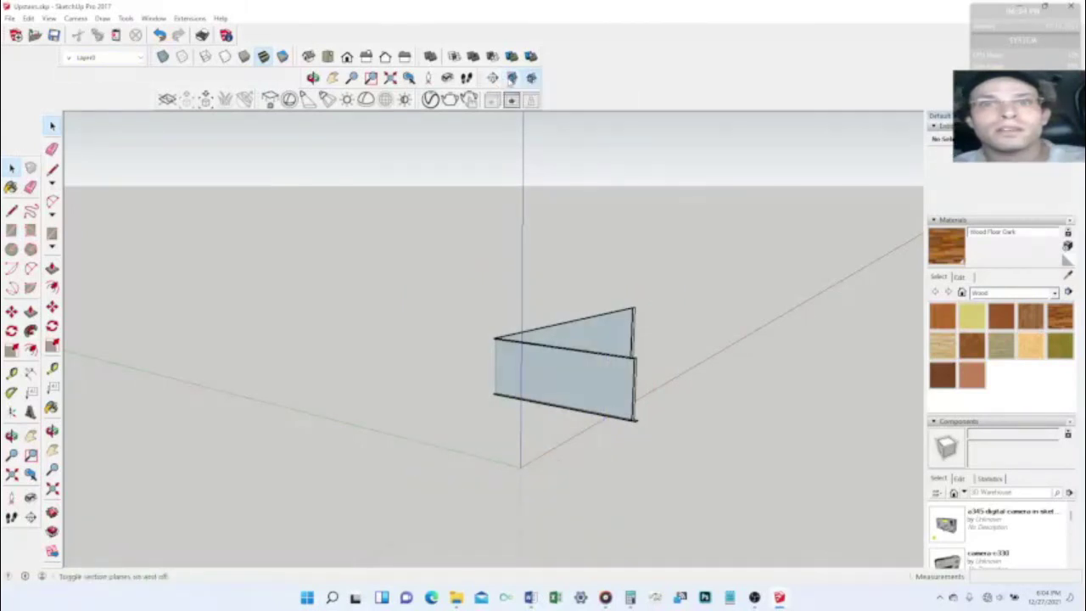
pyautogui.click(511, 78)
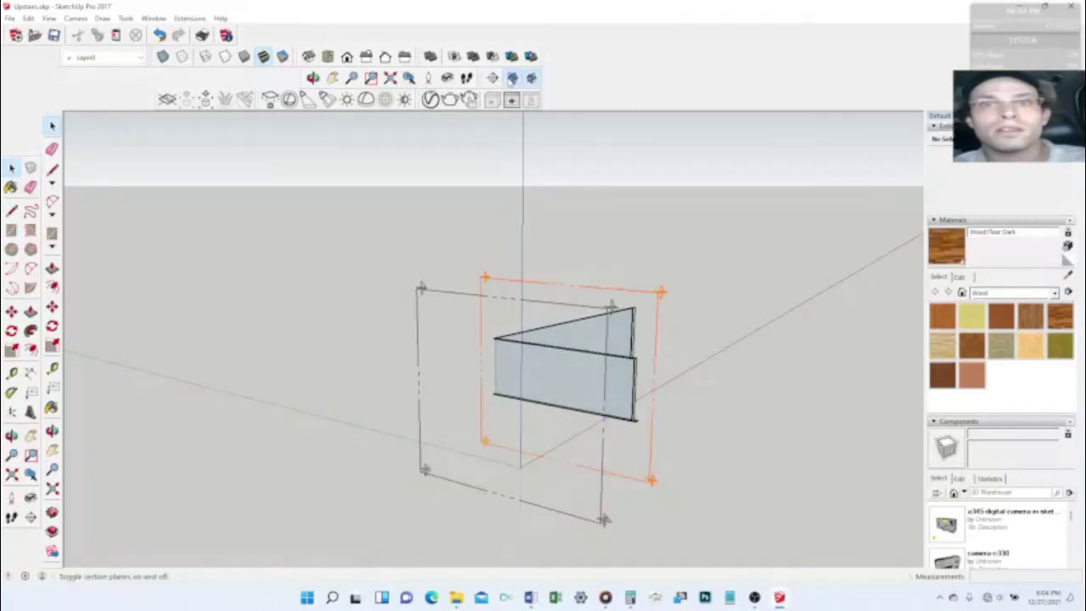
pyautogui.click(593, 294)
pyautogui.click(572, 311)
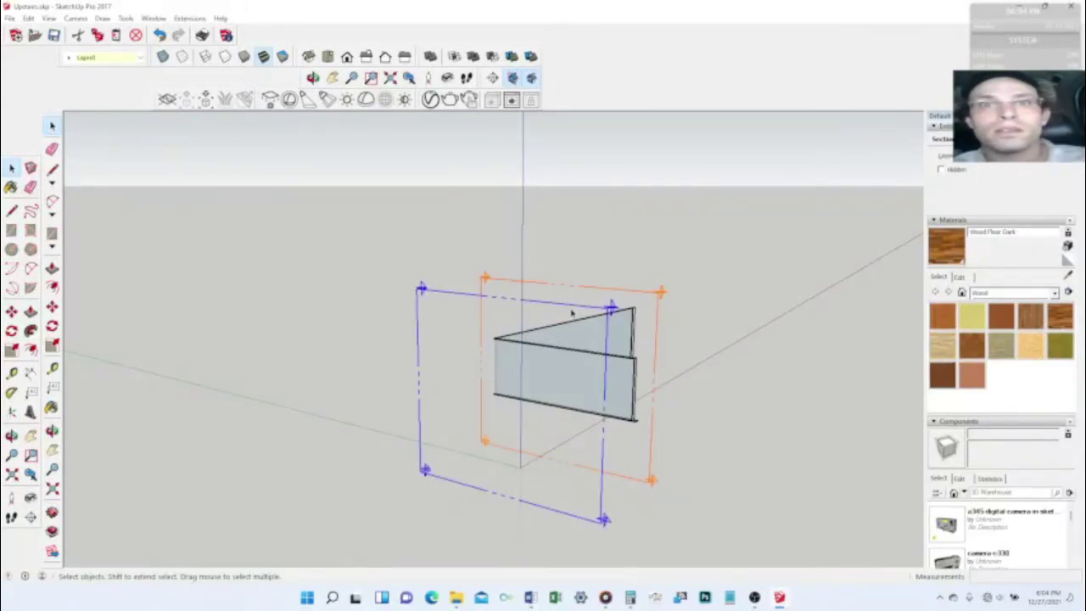
pyautogui.rightClick(570, 314)
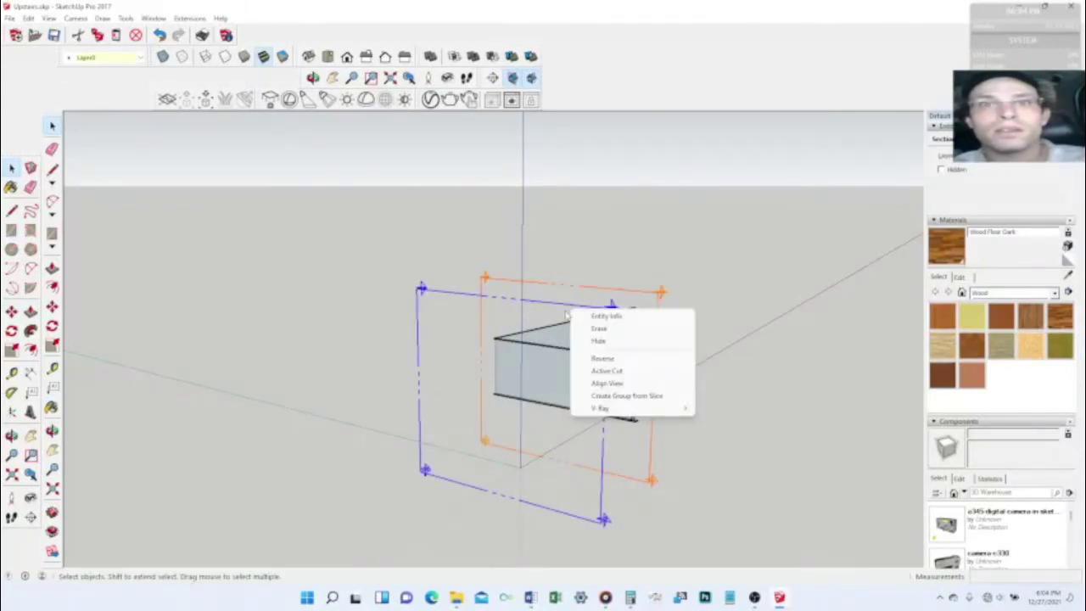
pyautogui.click(599, 340)
pyautogui.moveTo(543, 396); pyautogui.dragTo(487, 398, button='middle')
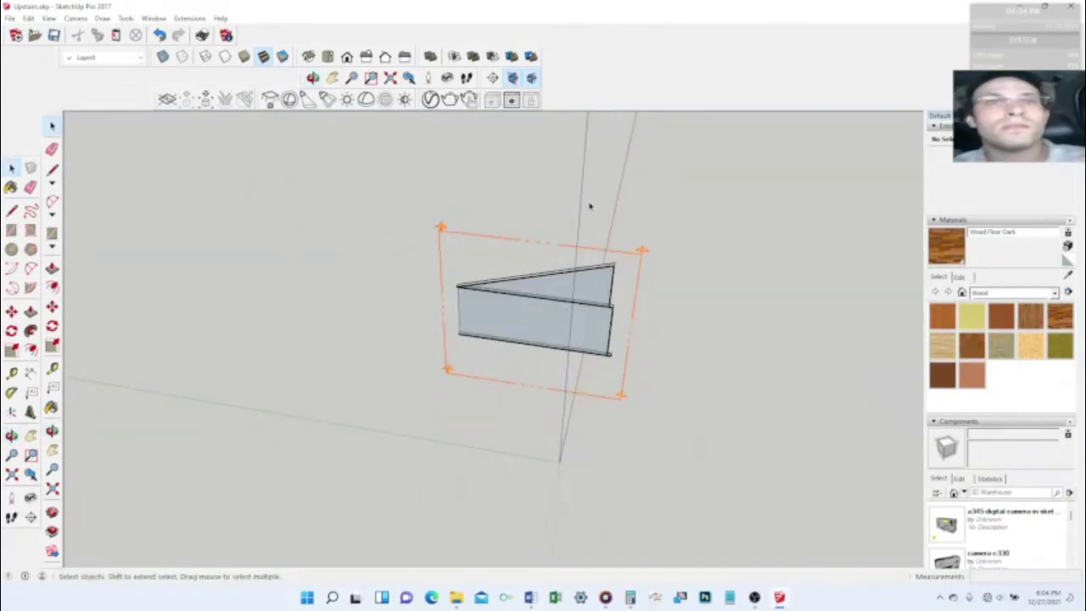
pyautogui.click(30, 19)
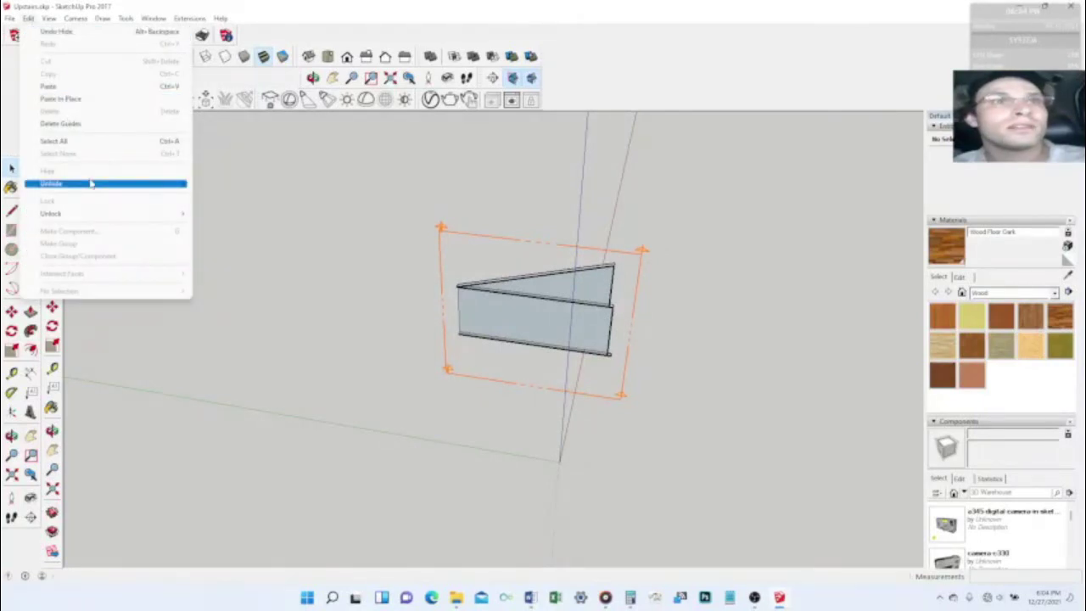
pyautogui.moveTo(116, 193)
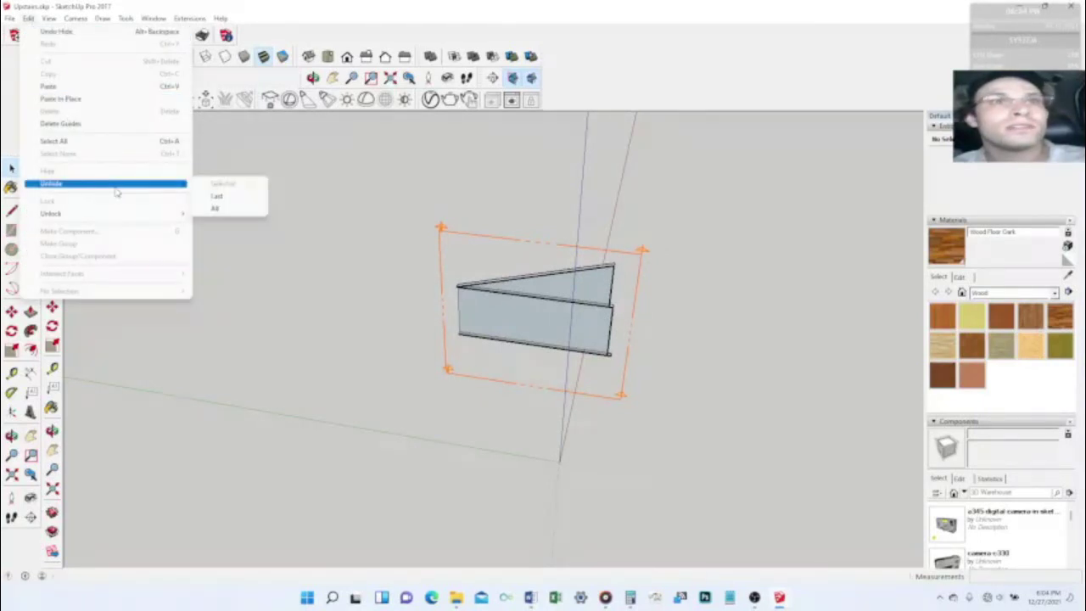
pyautogui.click(230, 208)
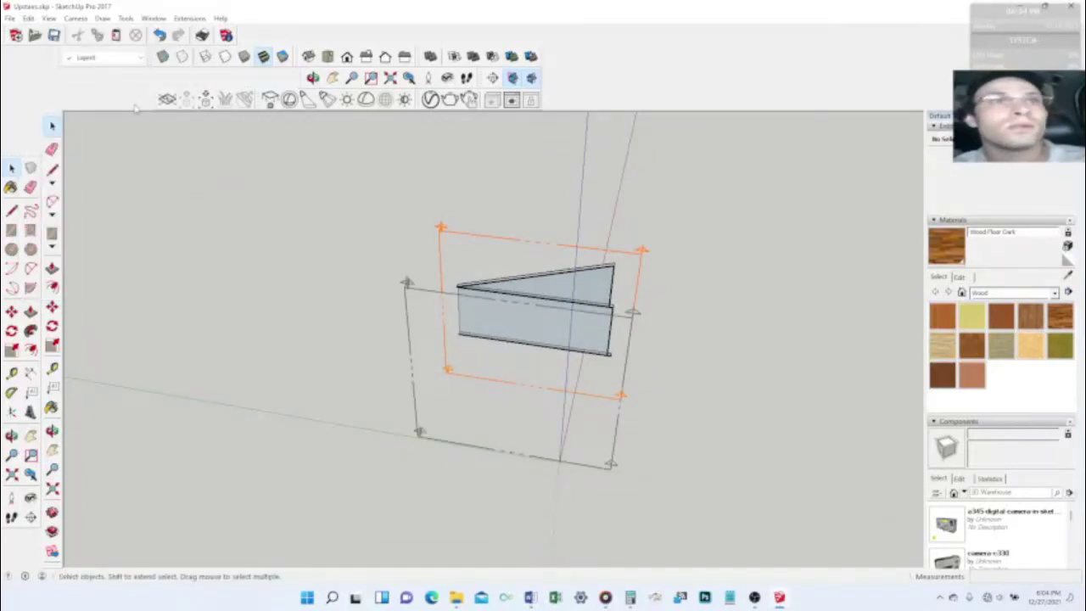
pyautogui.click(30, 19)
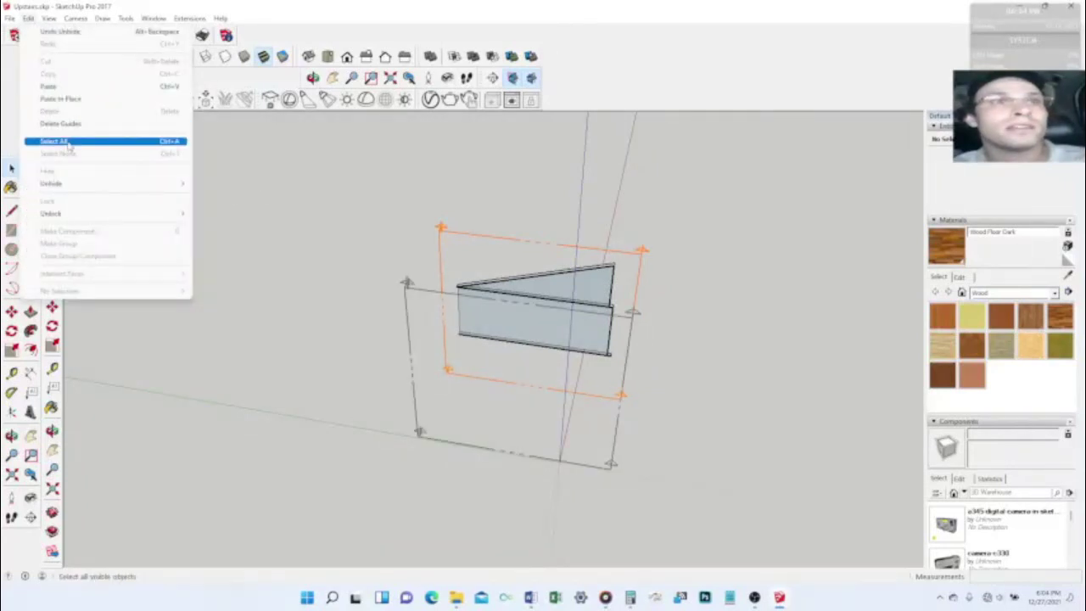
pyautogui.moveTo(86, 188)
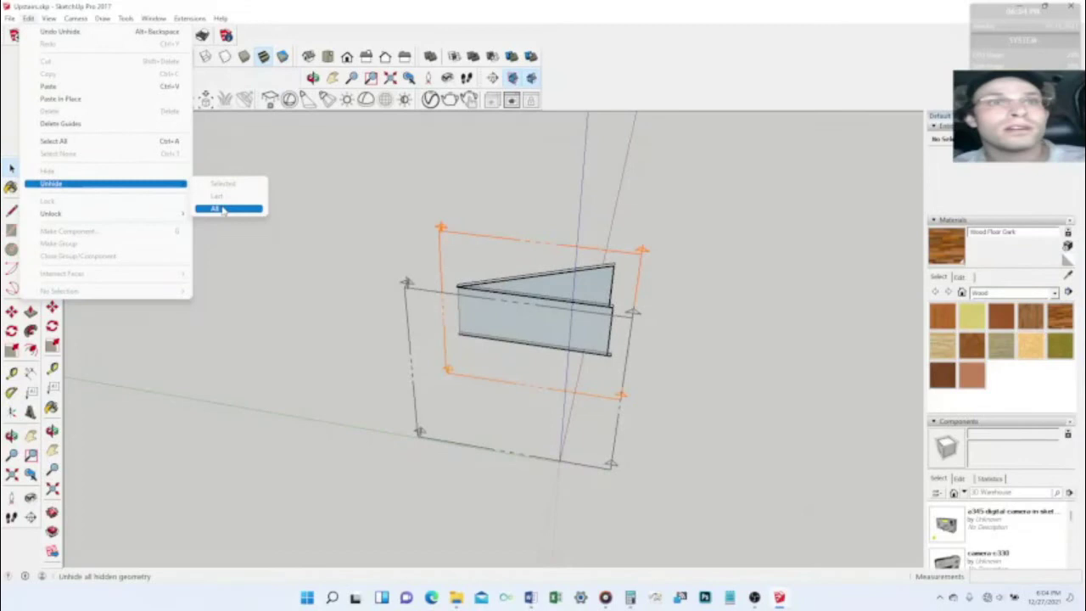
pyautogui.click(222, 211)
pyautogui.moveTo(688, 355); pyautogui.dragTo(653, 359, button='middle')
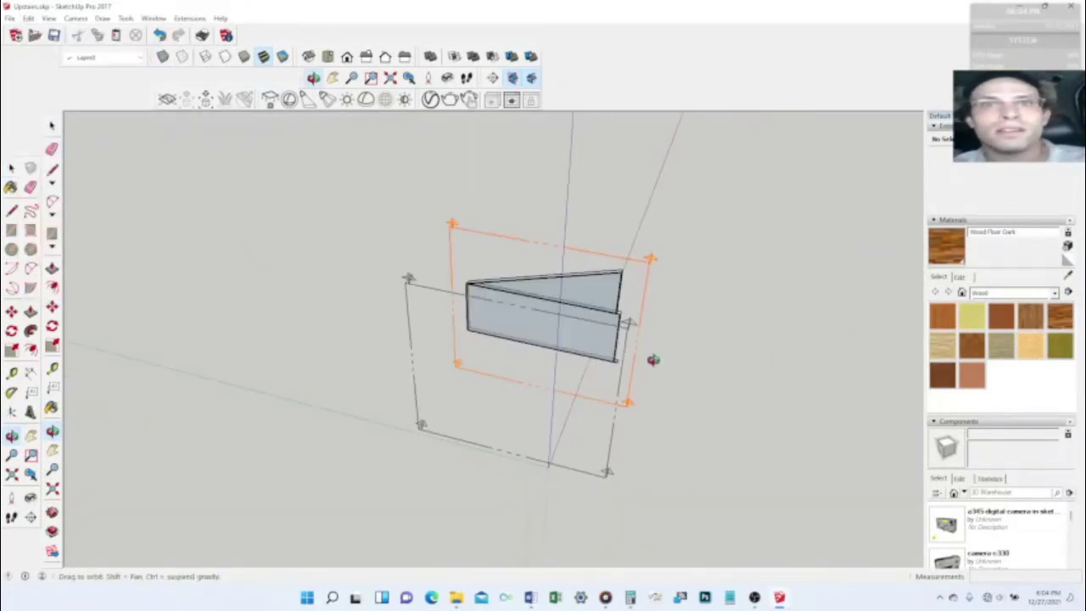
# Step: Hide the active section plane from its context menu and toggle cut and plane display
pyautogui.click(639, 265)
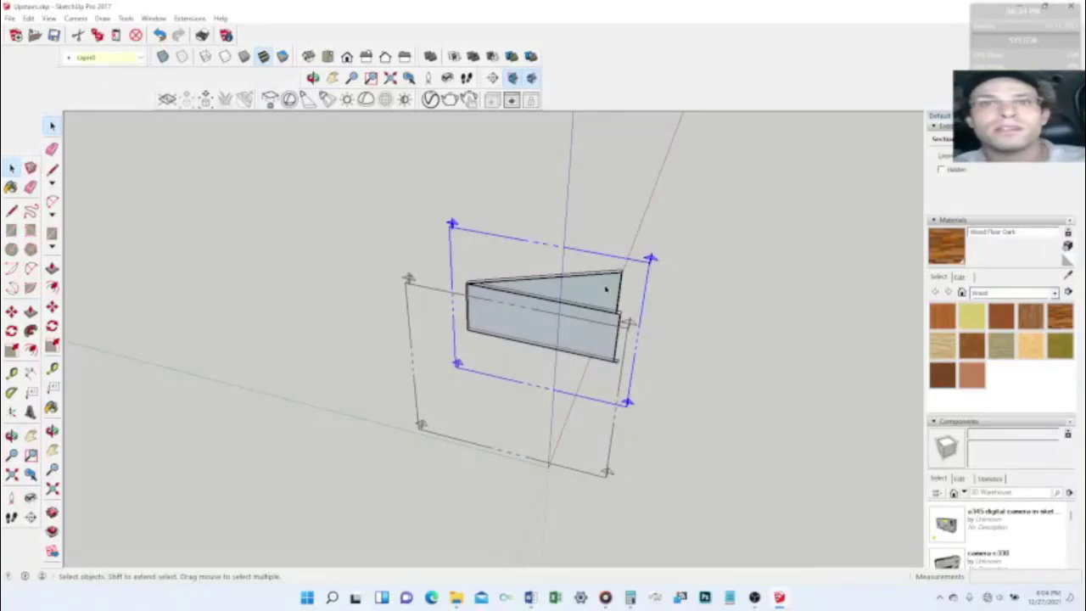
pyautogui.rightClick(632, 265)
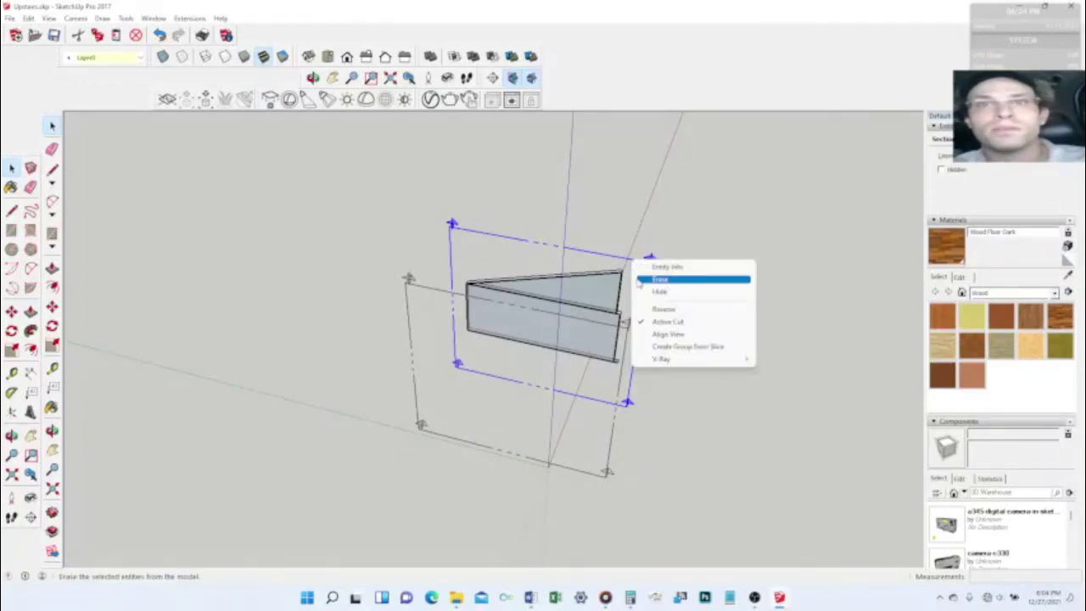
pyautogui.click(668, 293)
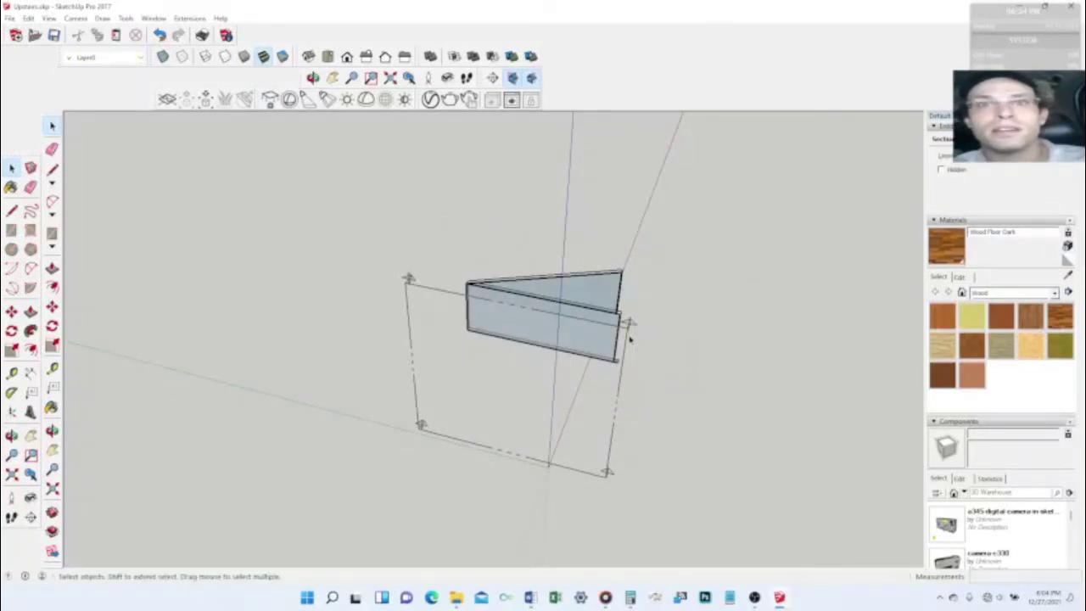
pyautogui.click(531, 79)
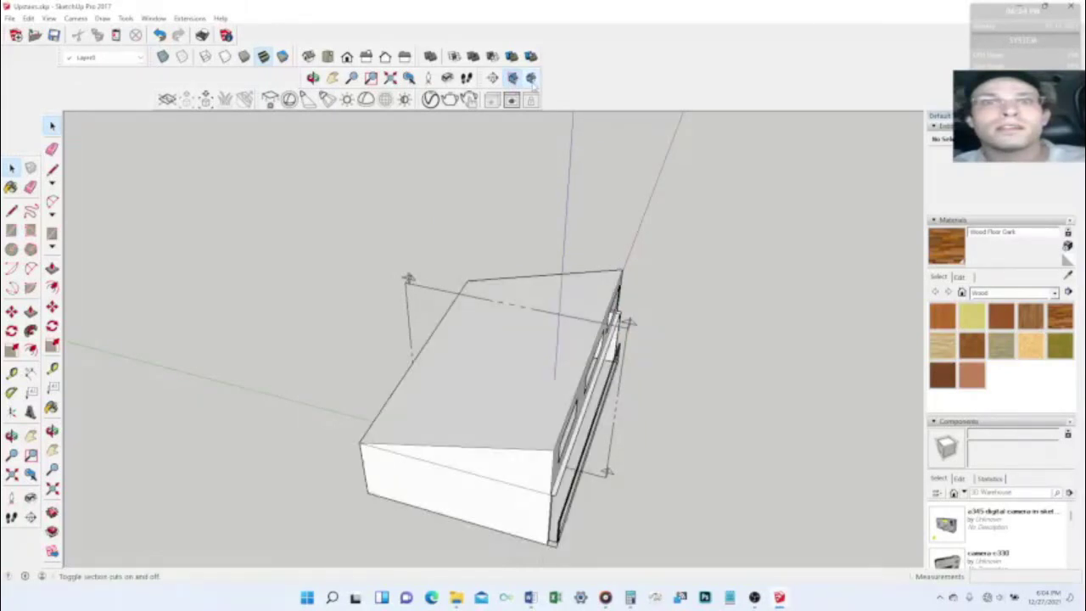
pyautogui.click(531, 78)
pyautogui.click(512, 78)
pyautogui.click(512, 78)
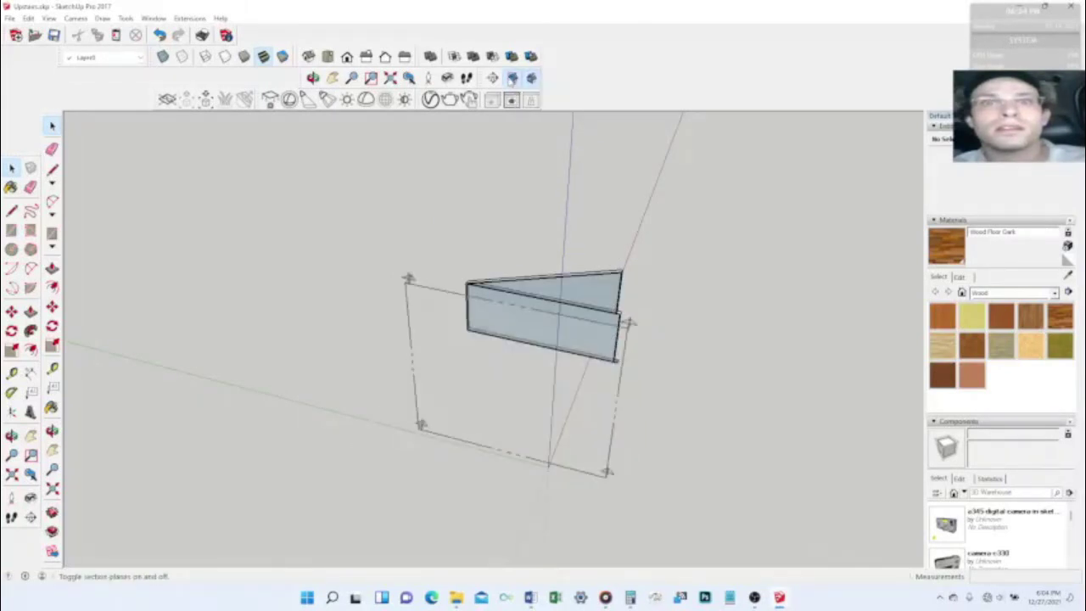
pyautogui.moveTo(602, 338); pyautogui.dragTo(609, 280, button='middle')
# Step: Toggle section plane and section cut display again, ending with both off and the house uncut
pyautogui.click(612, 295)
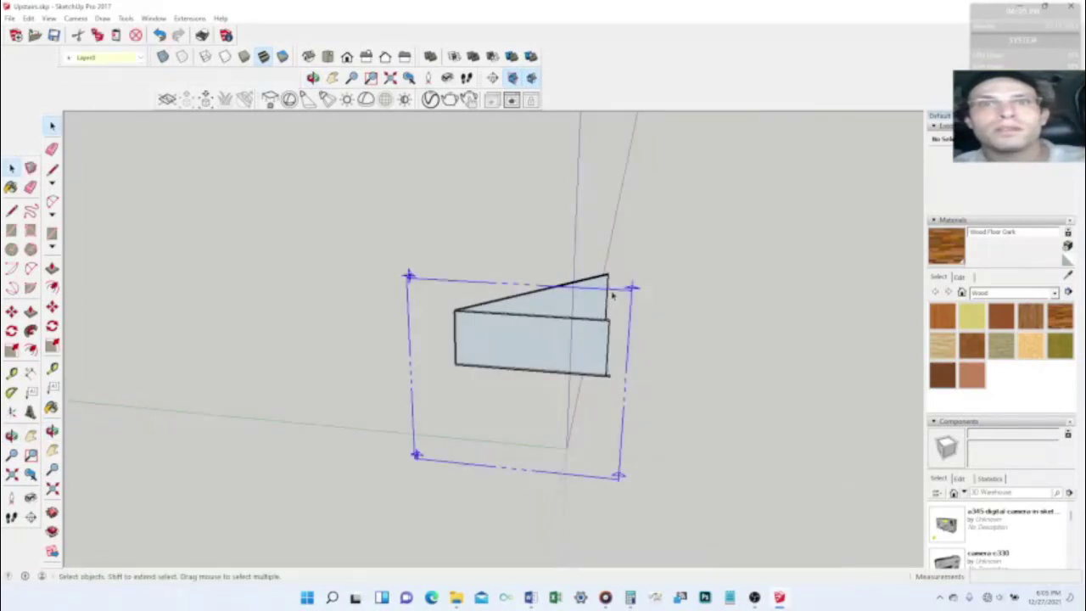
pyautogui.click(514, 78)
pyautogui.click(513, 78)
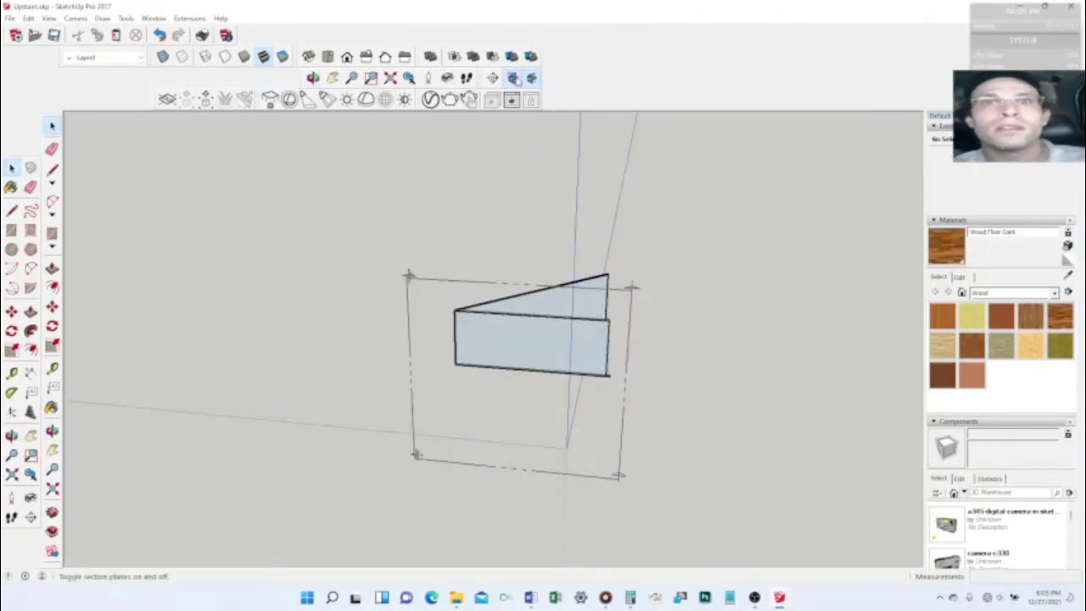
pyautogui.click(531, 78)
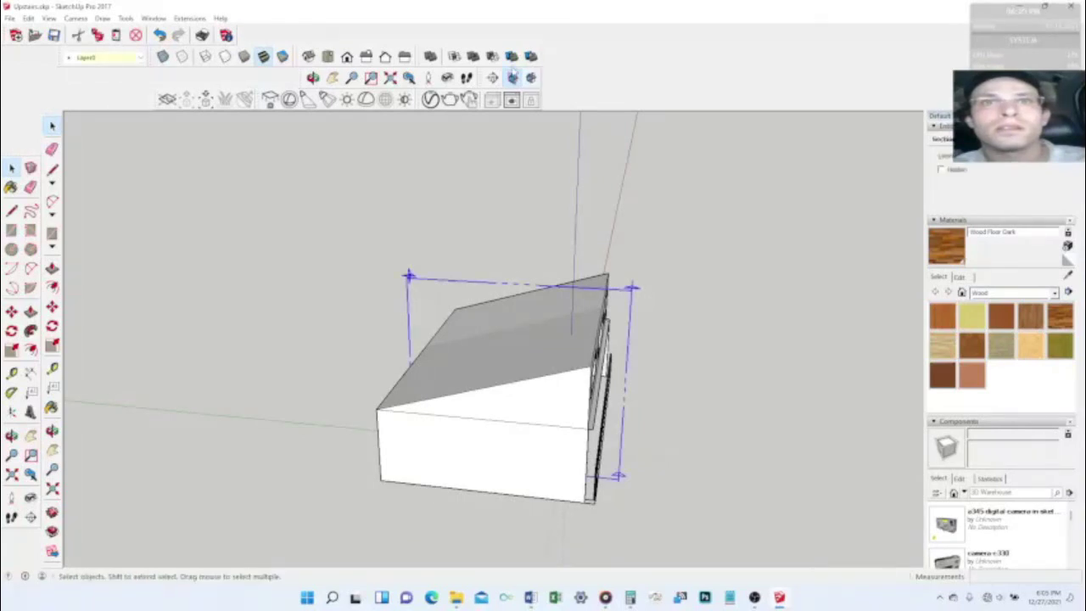
pyautogui.click(512, 77)
pyautogui.click(531, 77)
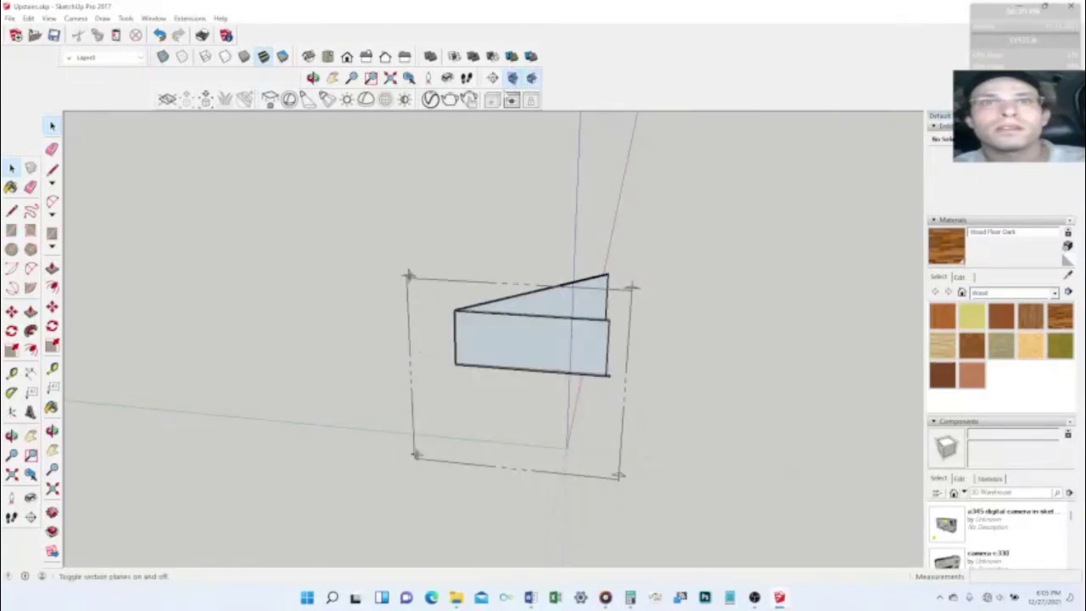
pyautogui.moveTo(226, 279); pyautogui.dragTo(509, 322, button='middle')
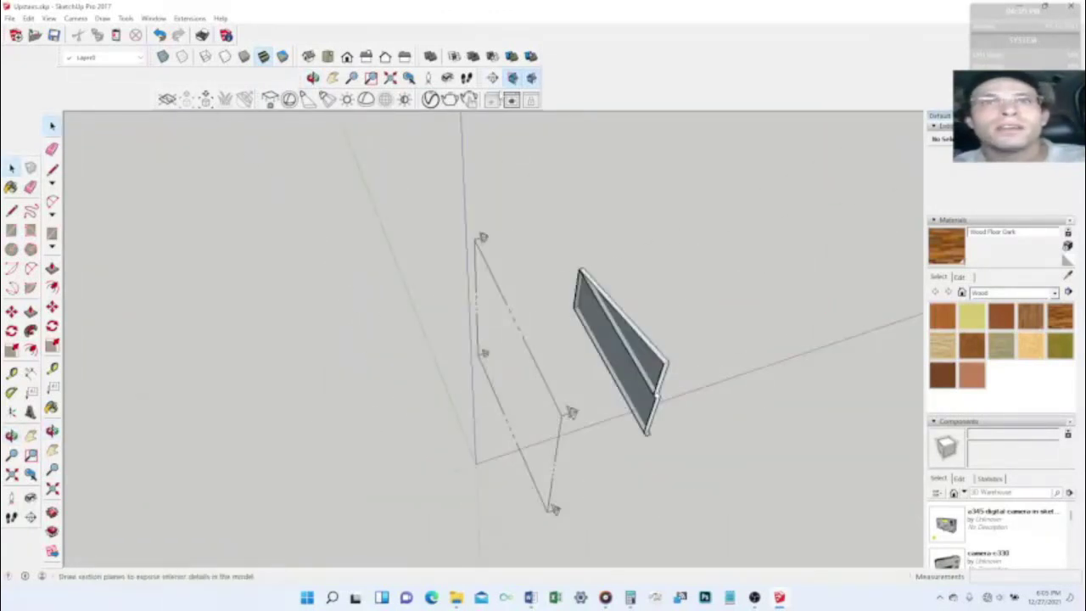
pyautogui.click(532, 78)
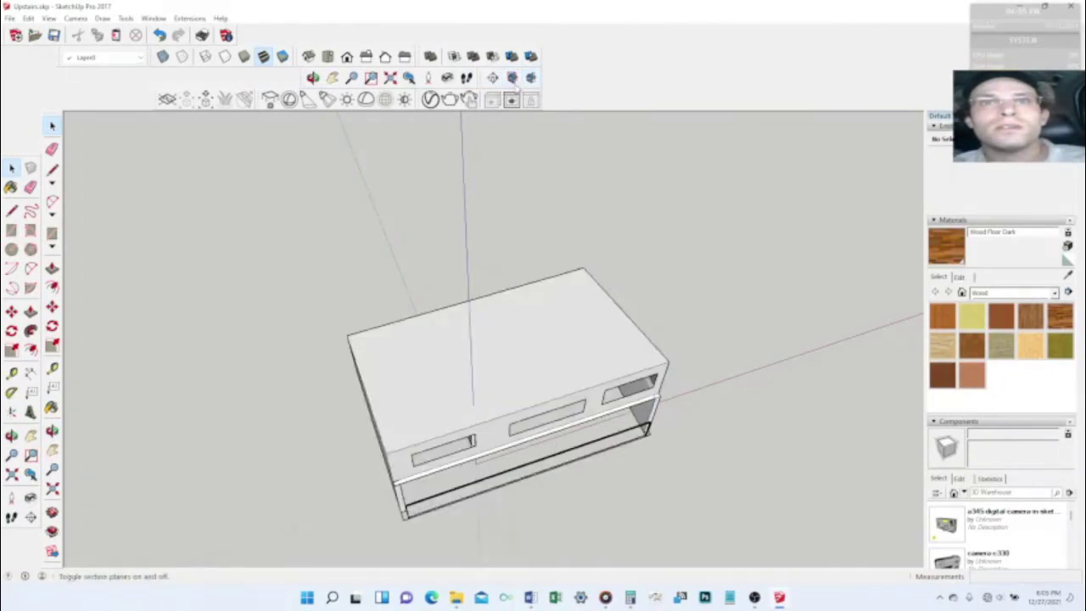
# Step: Draw a vertical rectangle above the building and push/pull it into a tall box
pyautogui.moveTo(476, 305); pyautogui.dragTo(582, 126, button='middle')
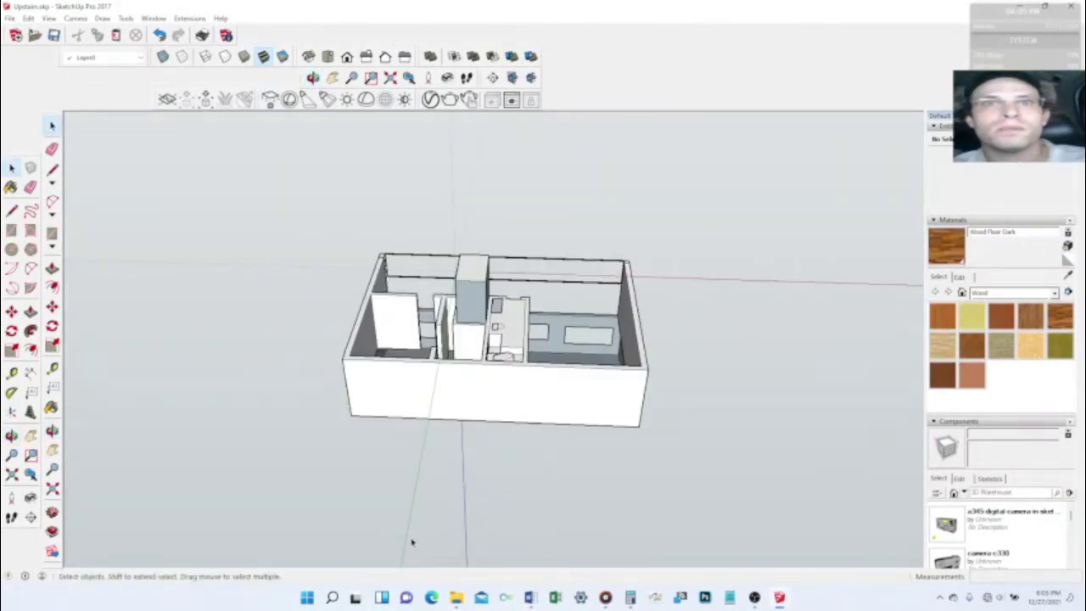
pyautogui.moveTo(413, 543); pyautogui.dragTo(418, 335, button='middle')
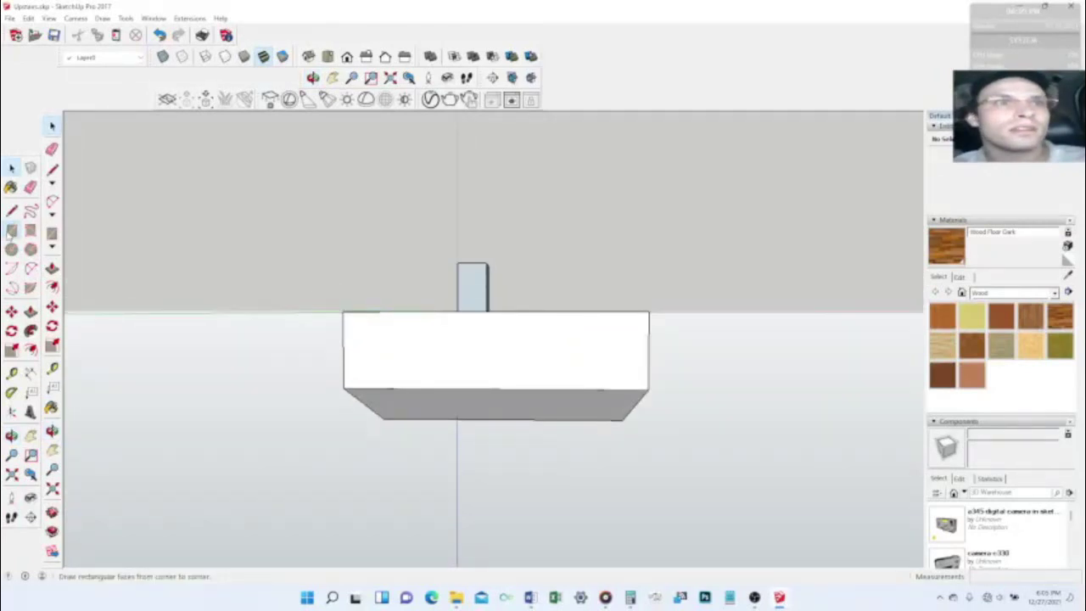
pyautogui.click(652, 153)
pyautogui.moveTo(549, 369); pyautogui.dragTo(181, 357, button='middle')
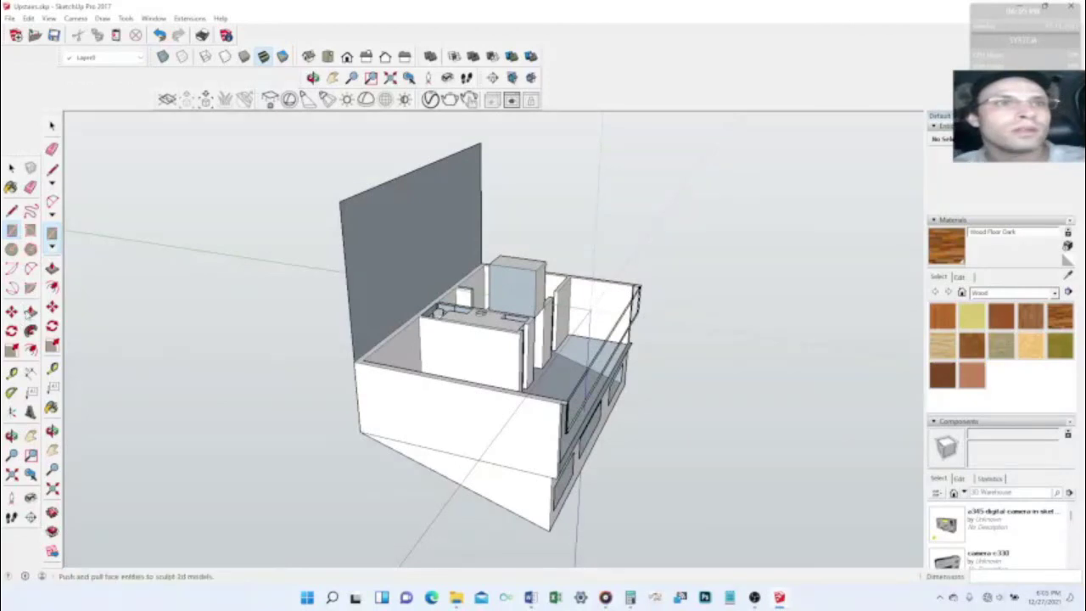
pyautogui.click(30, 312)
pyautogui.moveTo(404, 247); pyautogui.dragTo(593, 344)
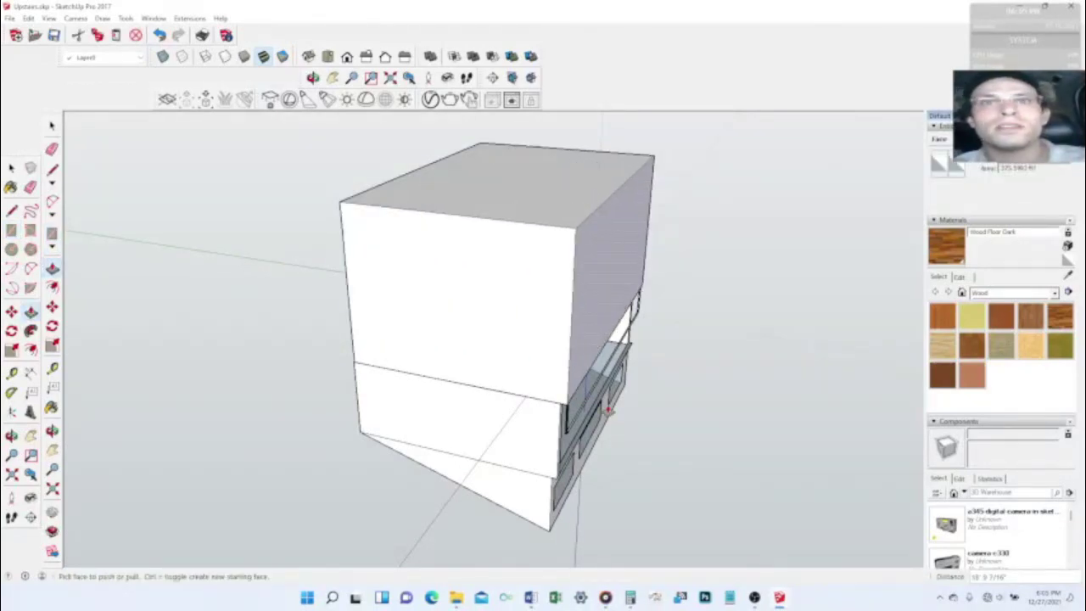
pyautogui.moveTo(608, 410); pyautogui.dragTo(133, 381, button='middle')
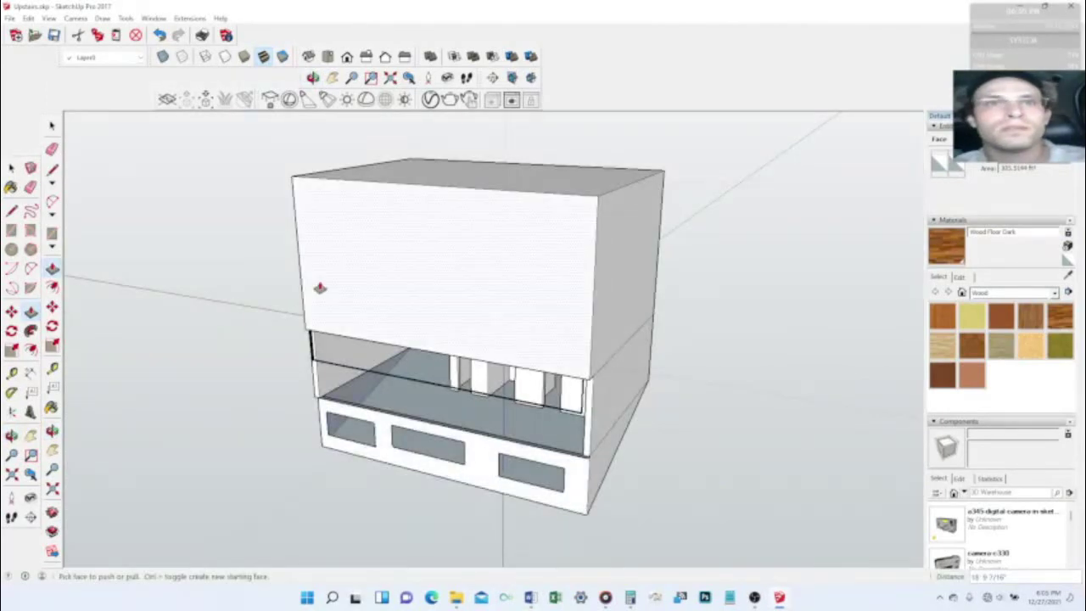
# Step: Hide the new block's front face and orbit to view the revealed interior
pyautogui.press('Escape')
pyautogui.press('space')
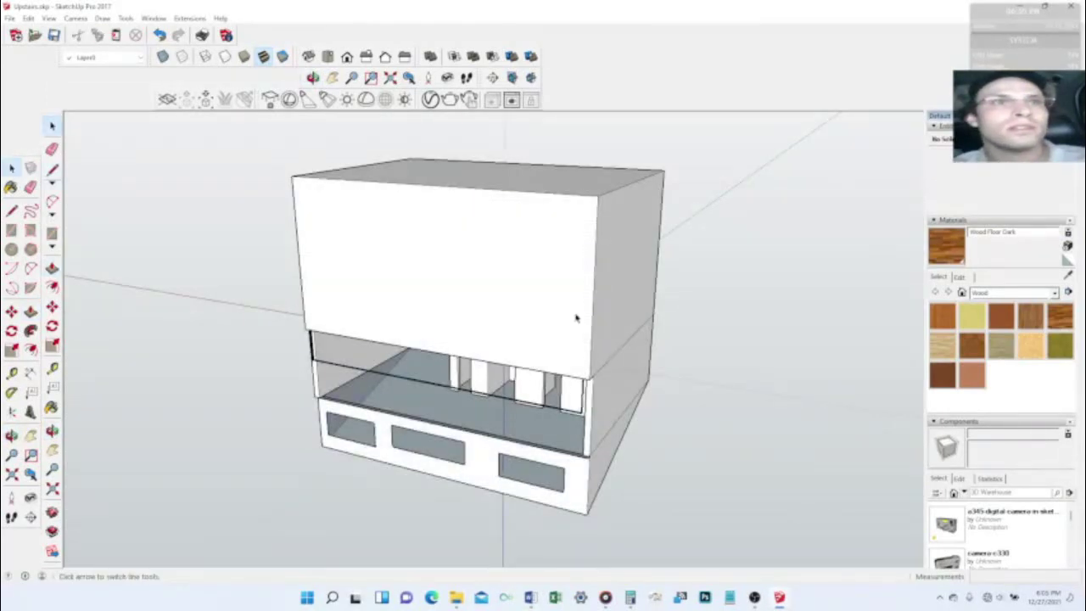
pyautogui.rightClick(465, 271)
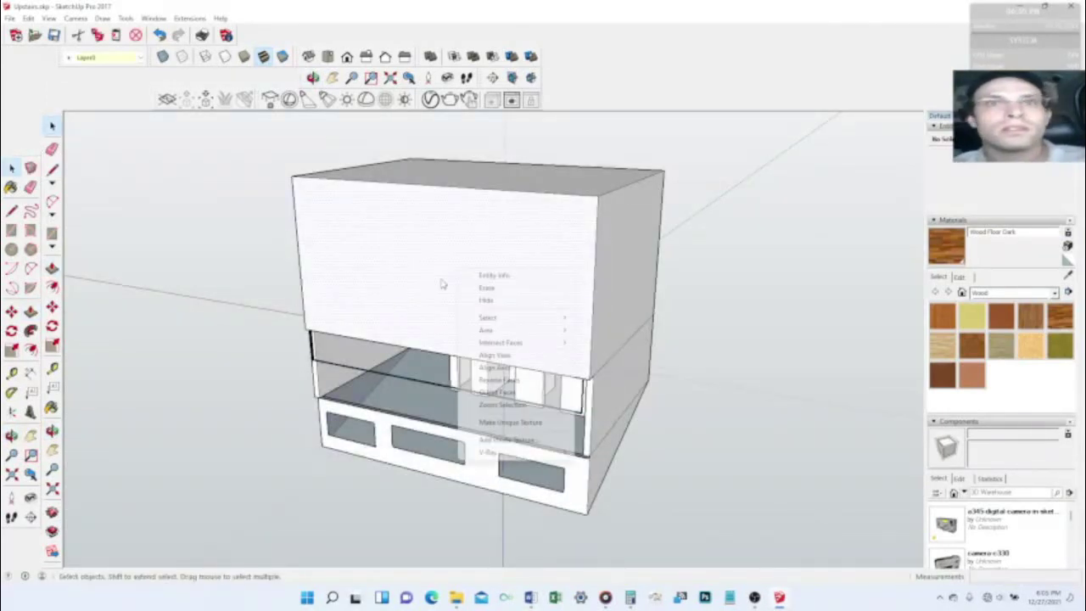
pyautogui.click(492, 302)
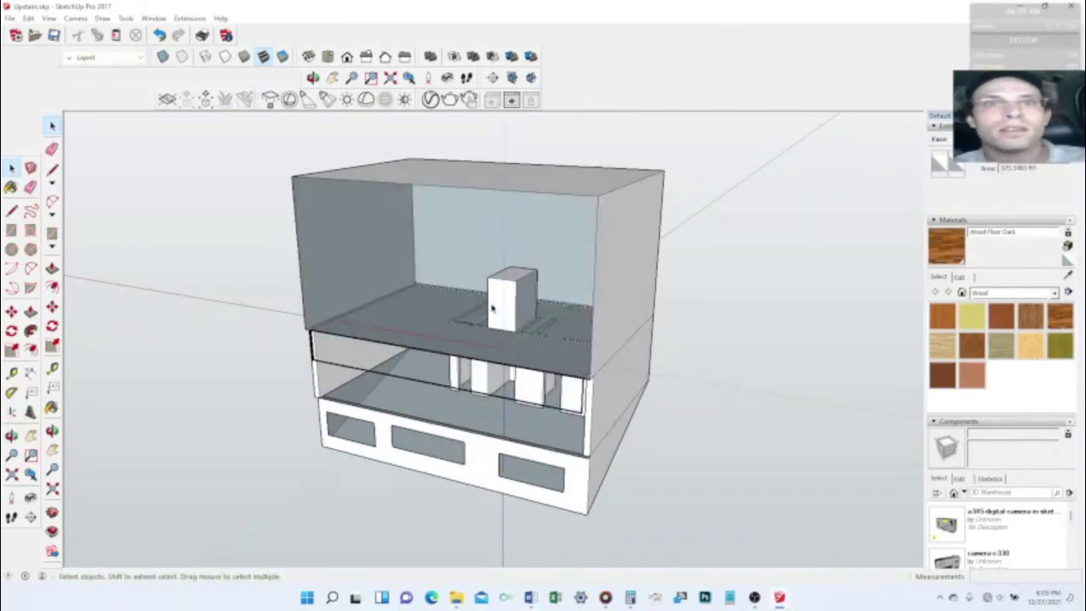
pyautogui.moveTo(492, 308); pyautogui.dragTo(660, 265, button='middle')
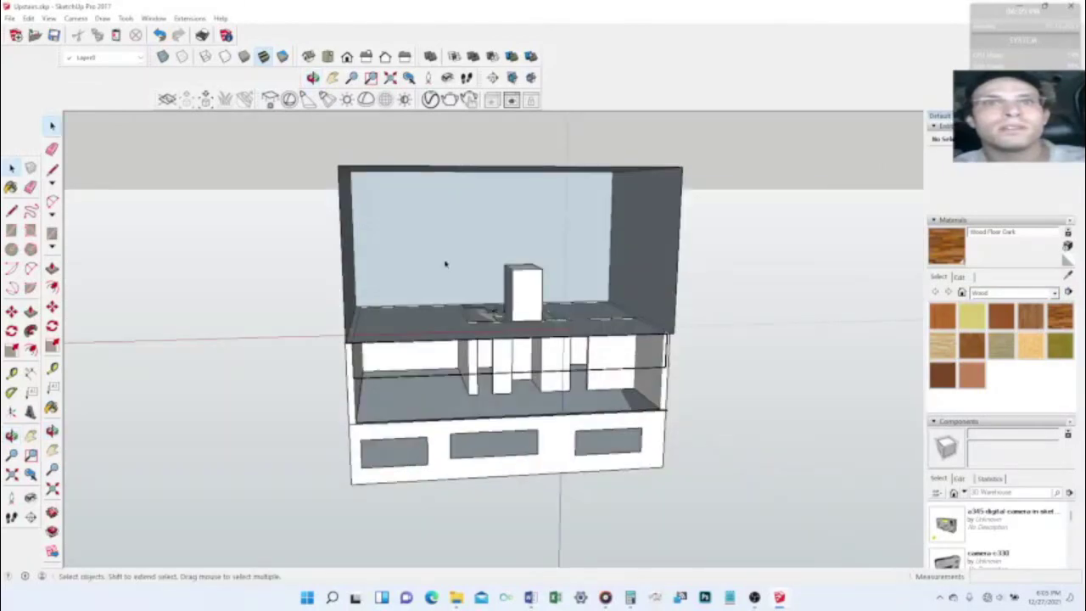
# Step: Unhide all hidden geometry with Edit > Unhide > All and view the building's front
pyautogui.click(29, 18)
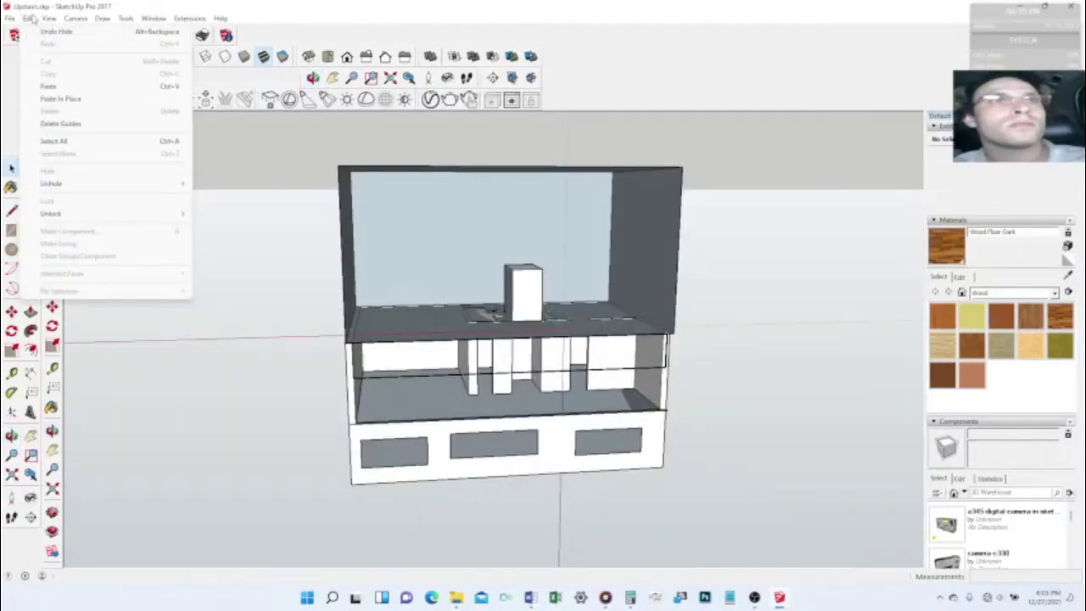
pyautogui.moveTo(113, 193)
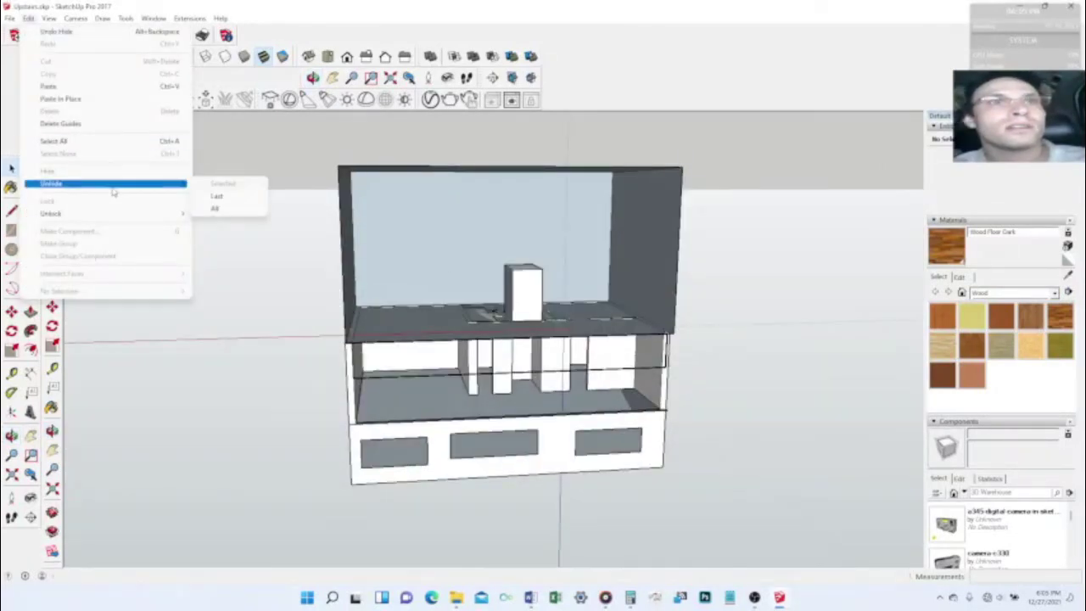
pyautogui.click(229, 208)
pyautogui.moveTo(361, 356); pyautogui.dragTo(343, 388, button='middle')
pyautogui.moveTo(642, 482); pyautogui.dragTo(650, 461, button='middle')
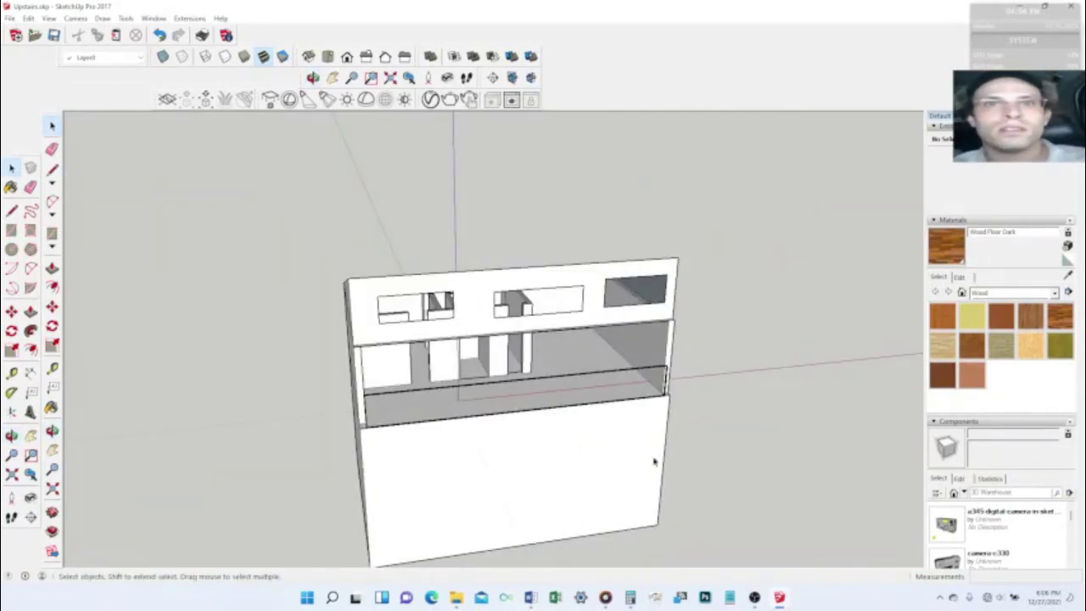
pyautogui.scroll(4, 649, 460)
pyautogui.scroll(-5, 652, 461)
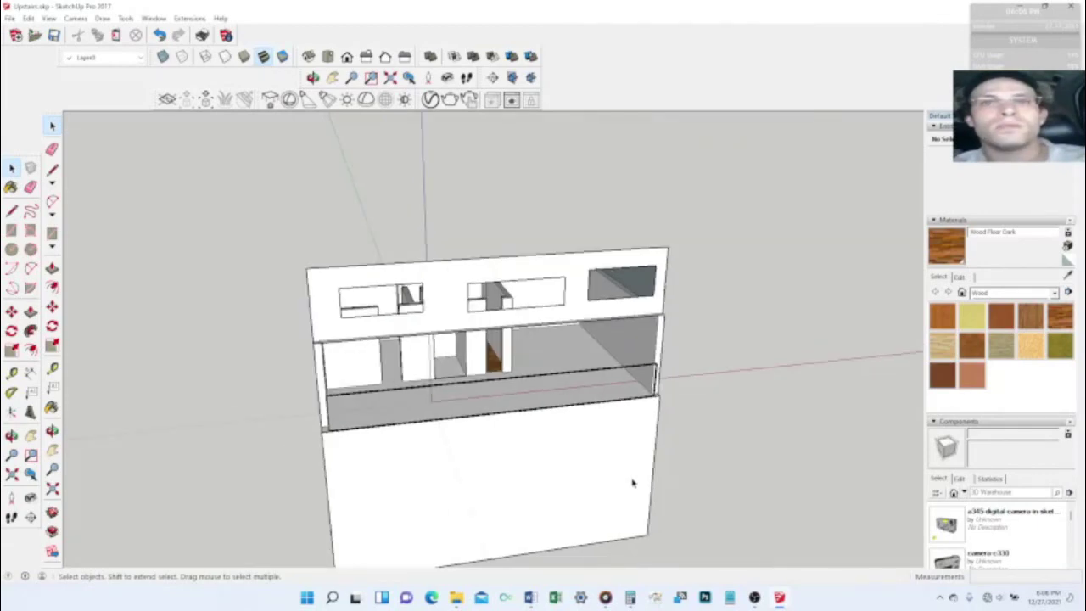
# Step: Orbit to a lower front view, then bring OBS Studio to the front
pyautogui.moveTo(633, 478); pyautogui.dragTo(717, 502, button='middle')
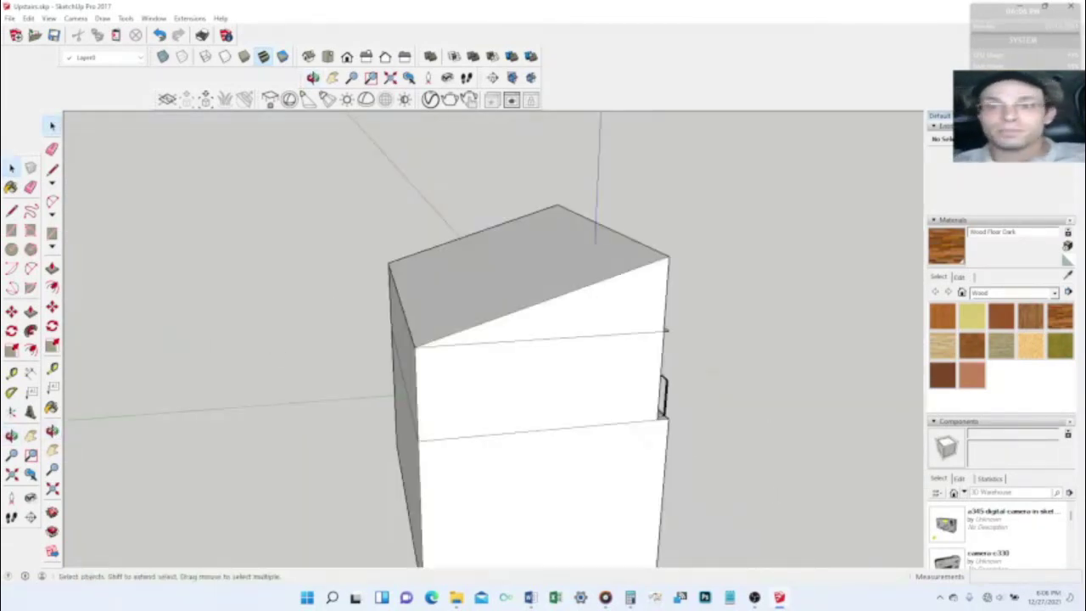
pyautogui.click(755, 597)
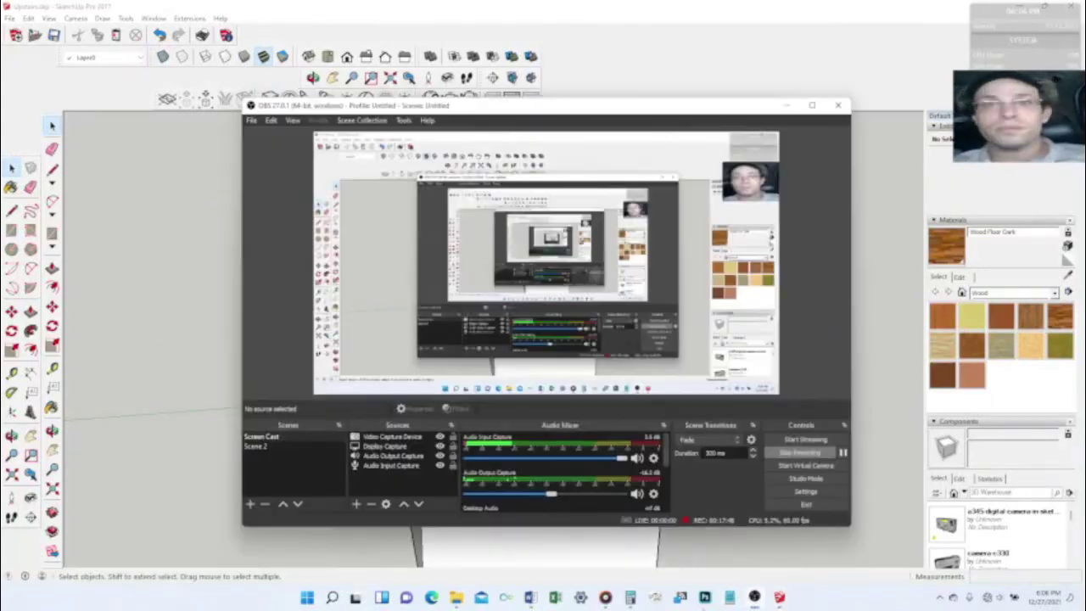
pyautogui.moveTo(605, 597)
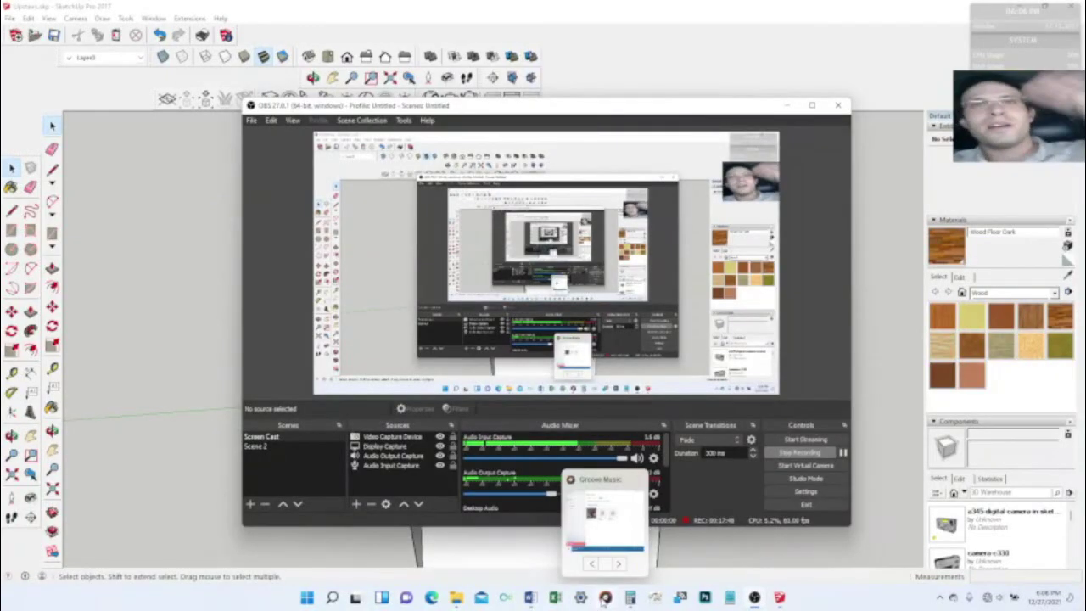